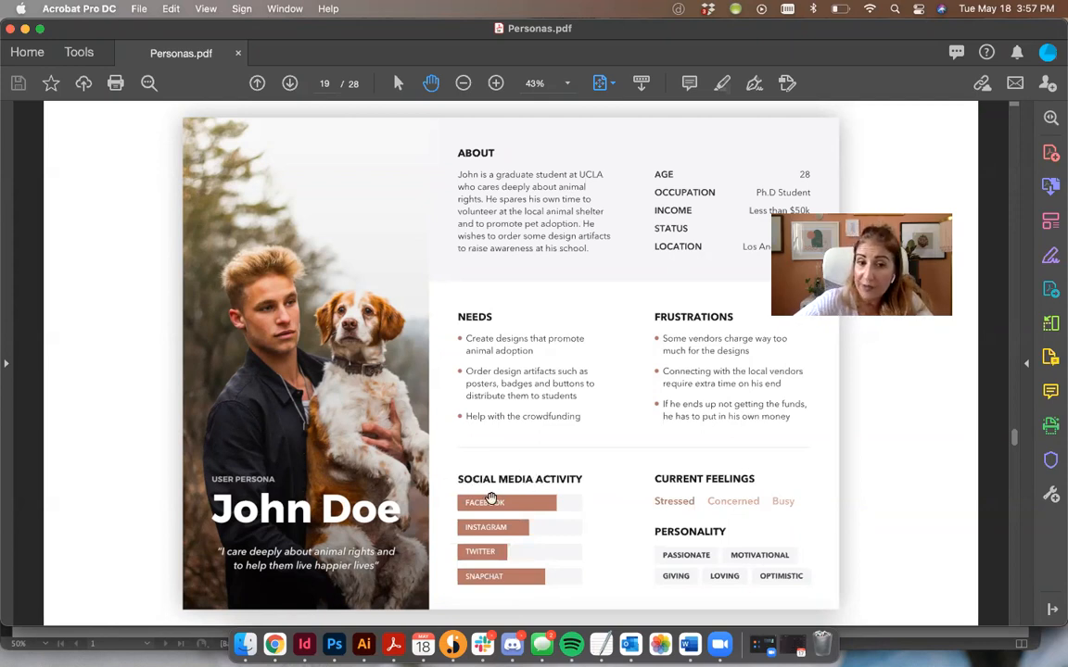
Switch to InDesign and add a text frame reading FAVORITE FOOD APPS below the demographic labels on the teal block.
click(304, 644)
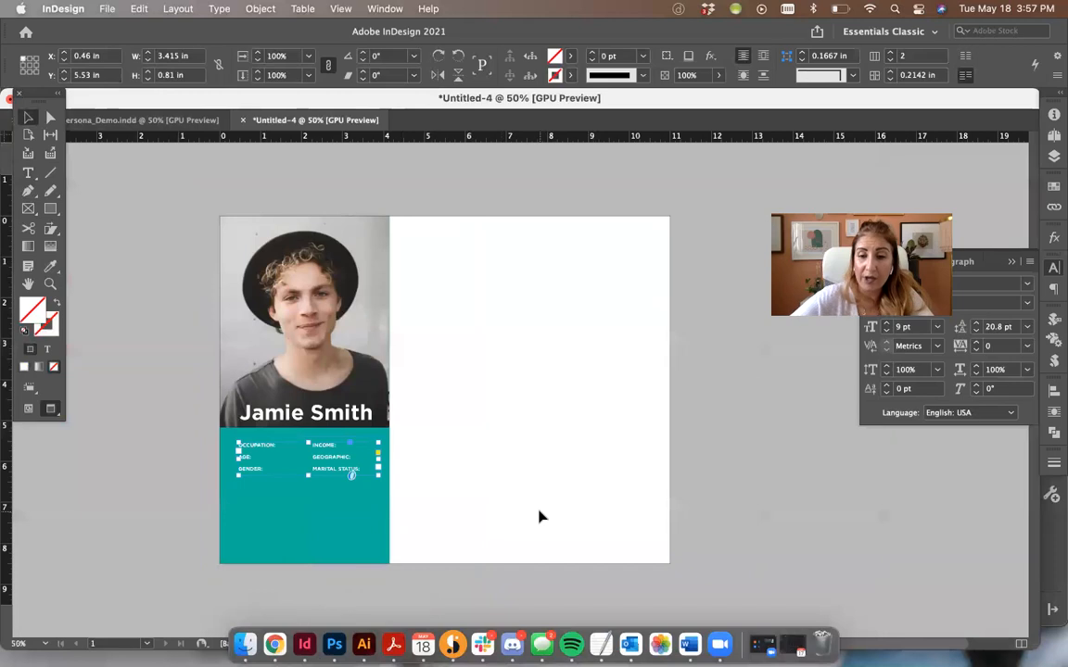
key(super+equal)
scroll(586, 417, right, 2)
click(651, 420)
key(m)
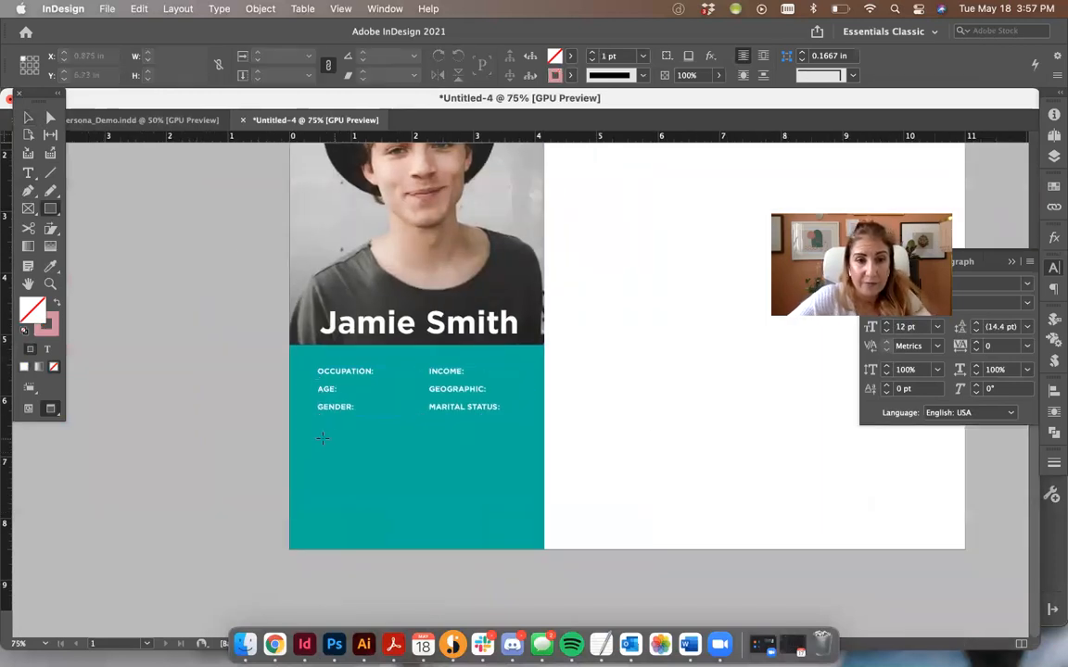
key(v)
click(352, 366)
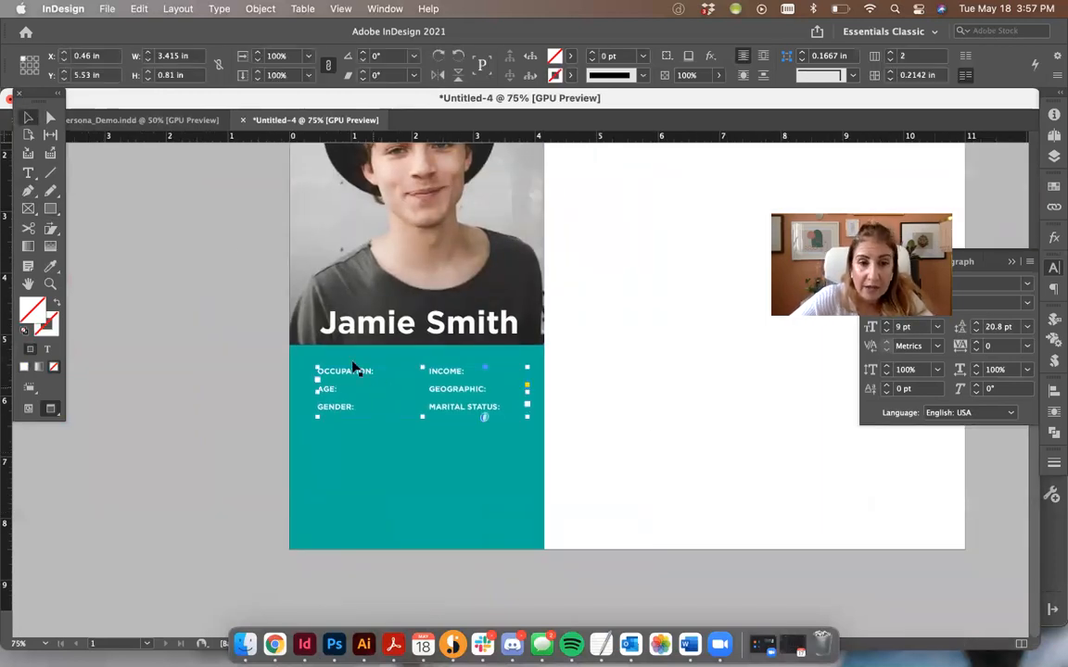
key(t)
drag(316, 436, 488, 474)
key(super+z)
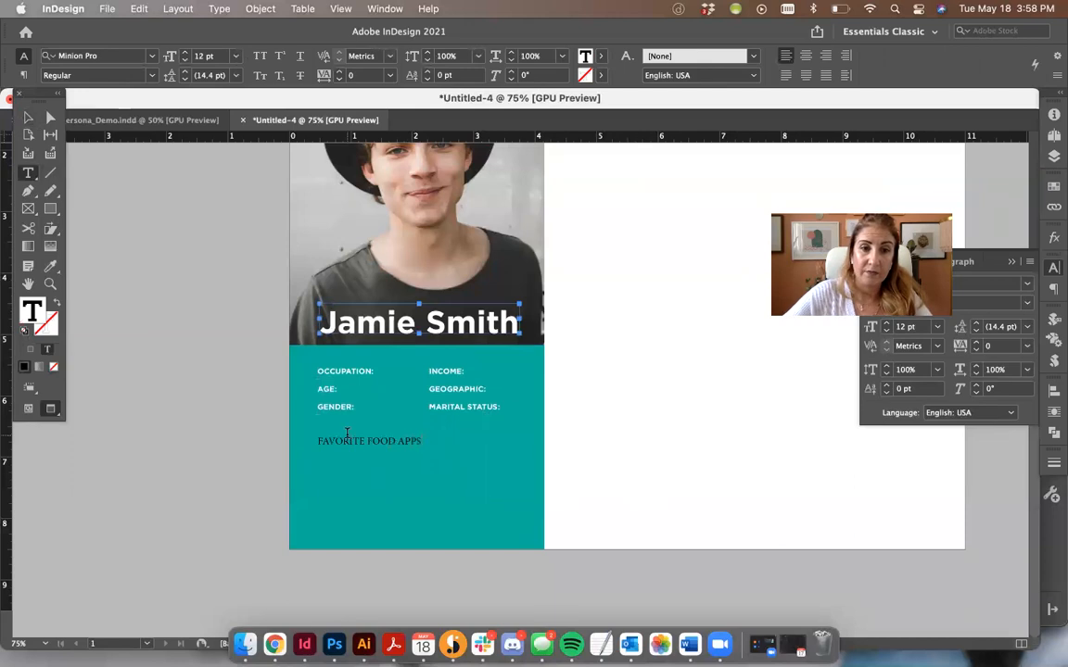
Format the FAVORITE FOOD APPS text like the white Gotham Bold 9 pt demographic labels with the Eyedropper tool.
key(super+a)
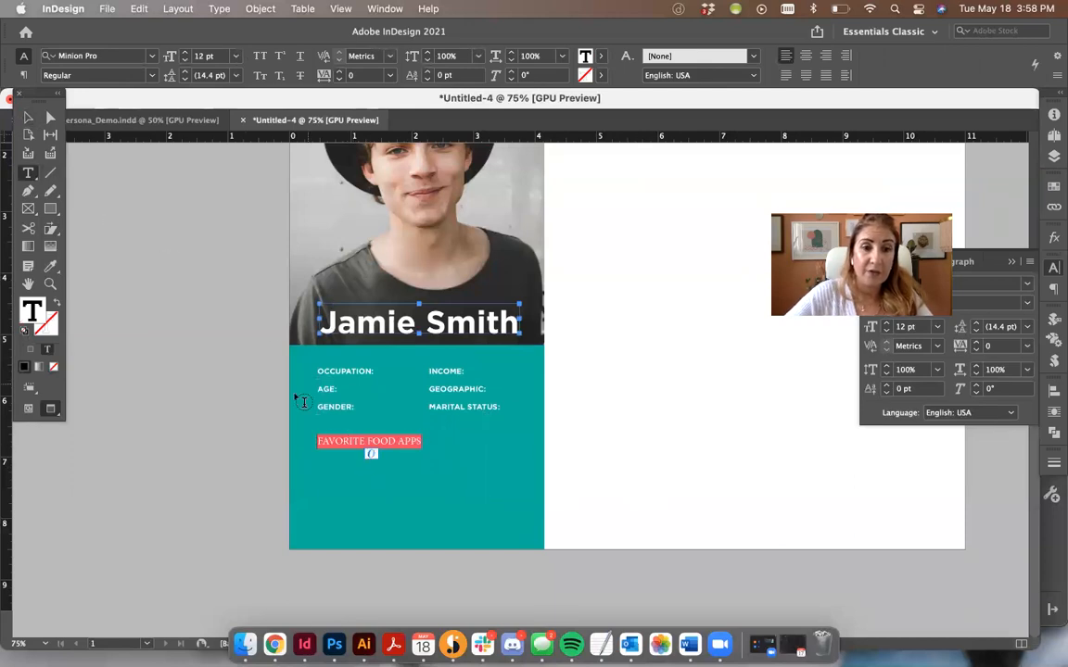
click(50, 266)
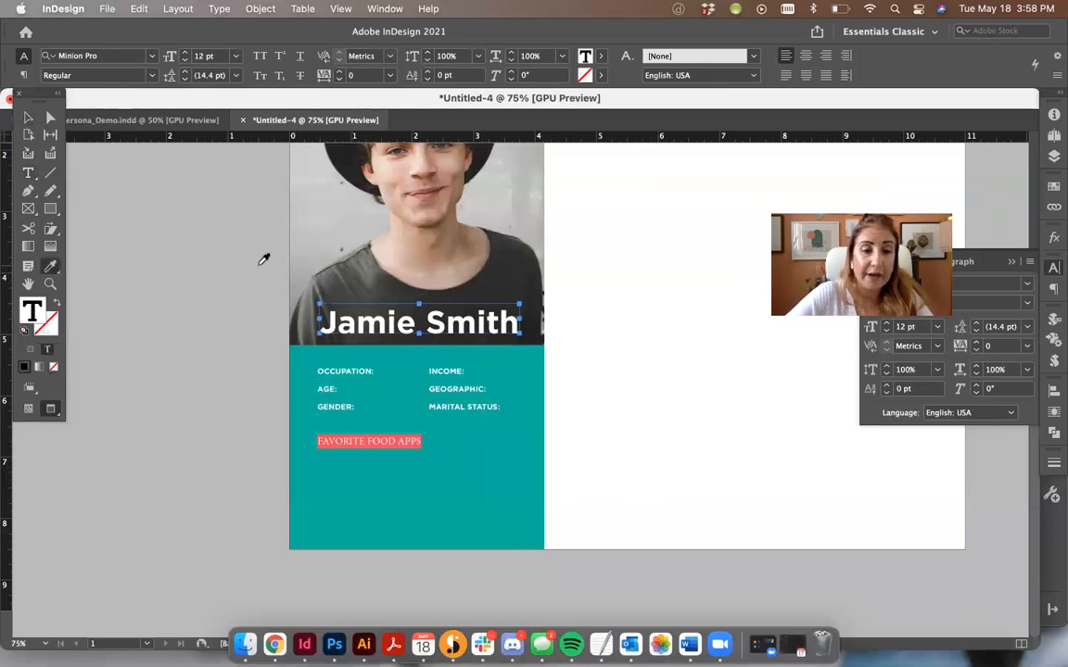
click(327, 401)
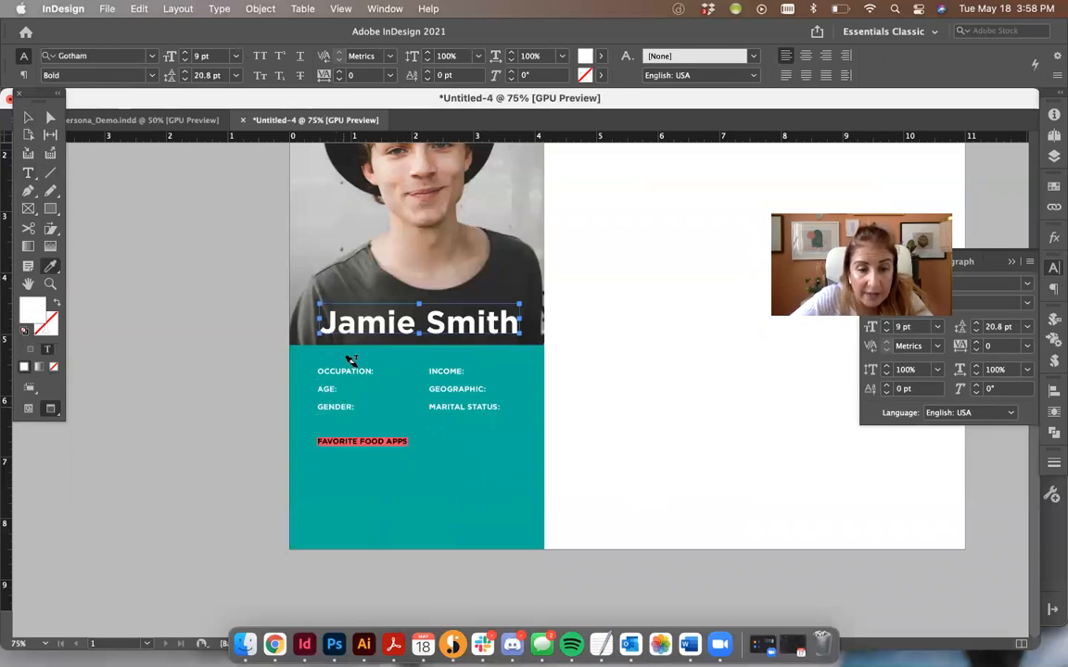
Enlarge the FAVORITE FOOD APPS heading to 17 pt.
click(353, 439)
triple_click(357, 441)
key(super+shift+period)
key(super+shift+period)
key(super+shift+period)
key(super+shift+period)
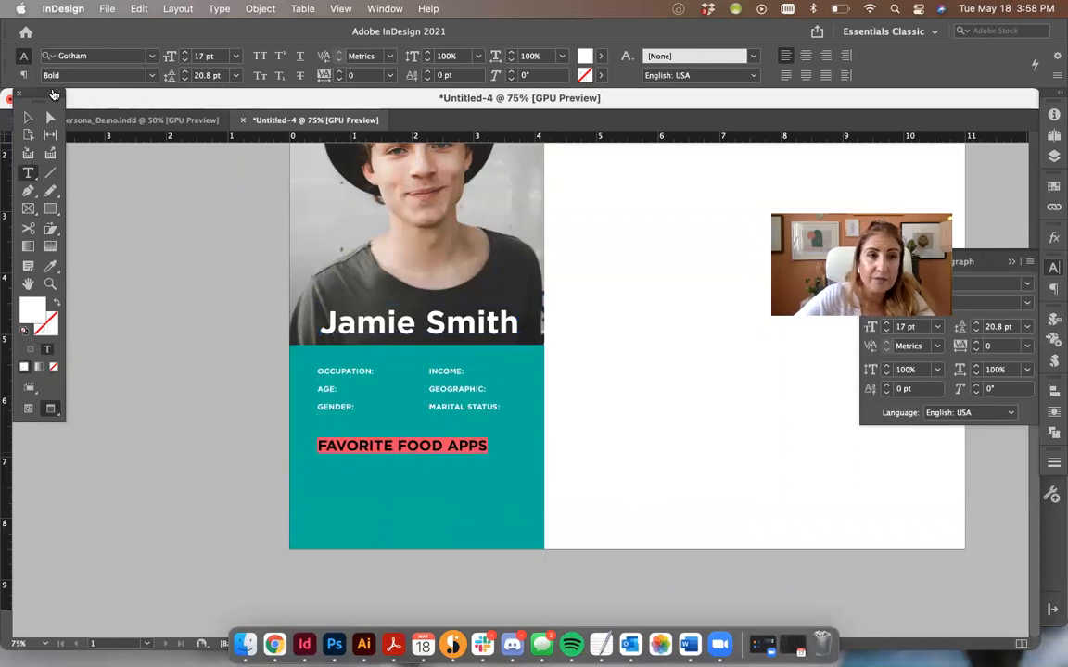
Shrink the FAVORITE FOOD APPS text frame around its text to about 0.36 in high, and deselect it.
click(27, 118)
double_click(424, 471)
click(563, 465)
click(27, 117)
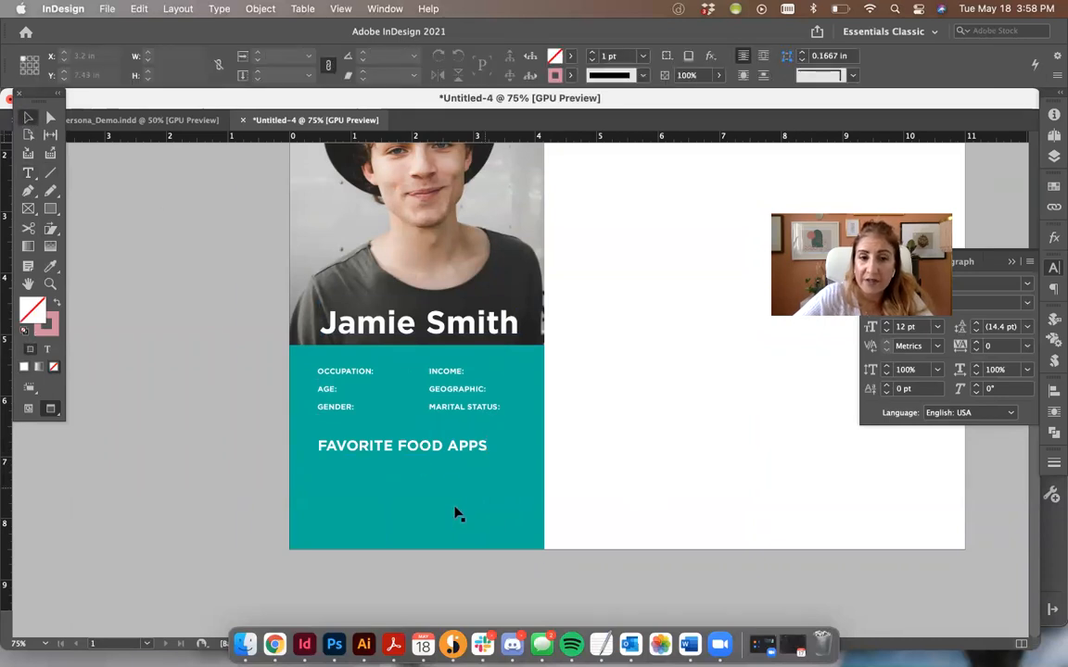
click(401, 474)
drag(400, 475, 399, 459)
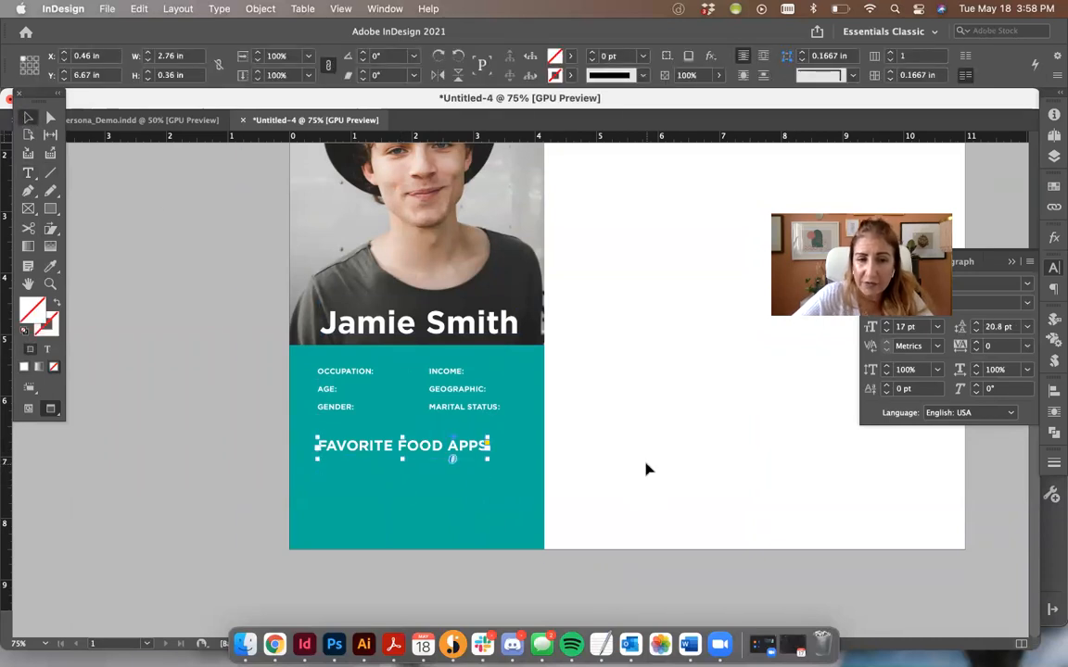
click(646, 469)
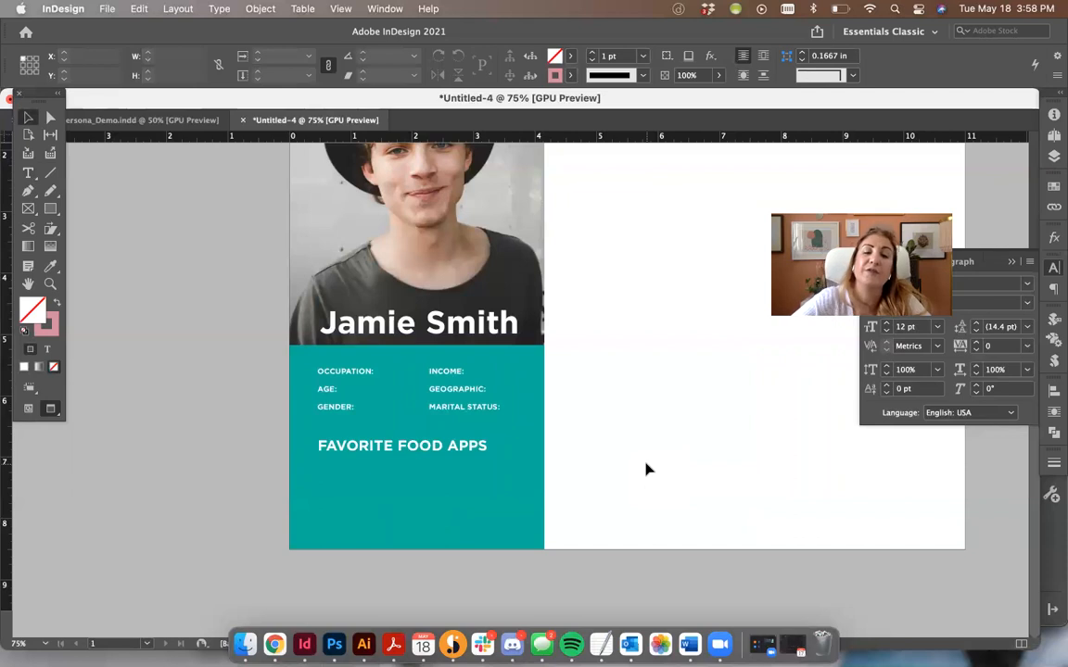
Compare the font sizes of the persona name, the demographic labels and the FAVORITE FOOD APPS heading.
click(367, 322)
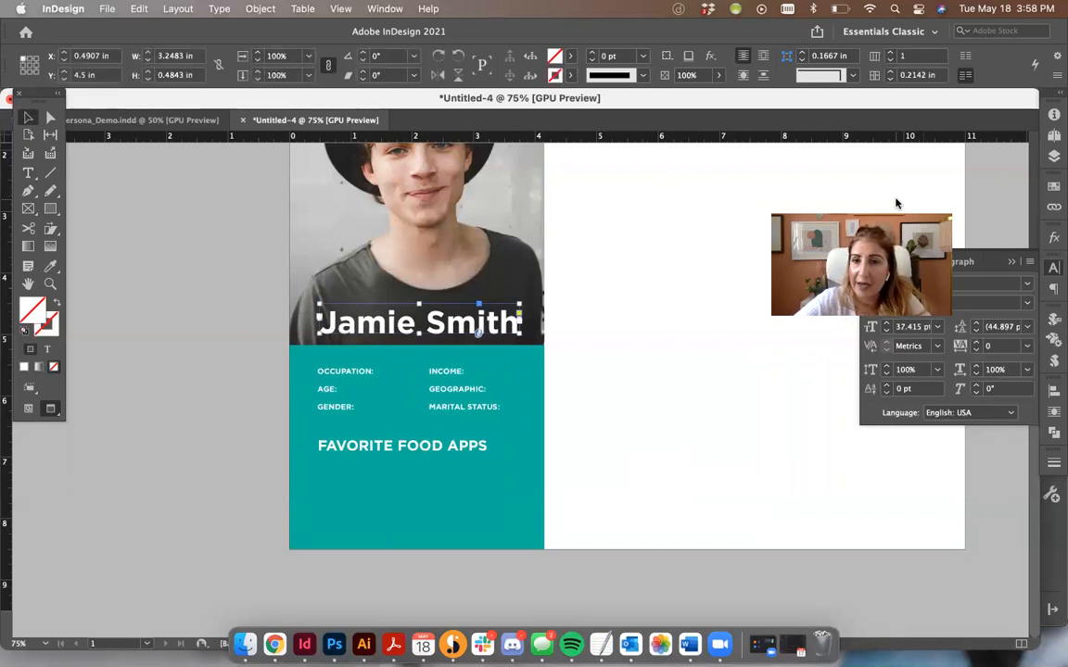
click(886, 323)
key(super+z)
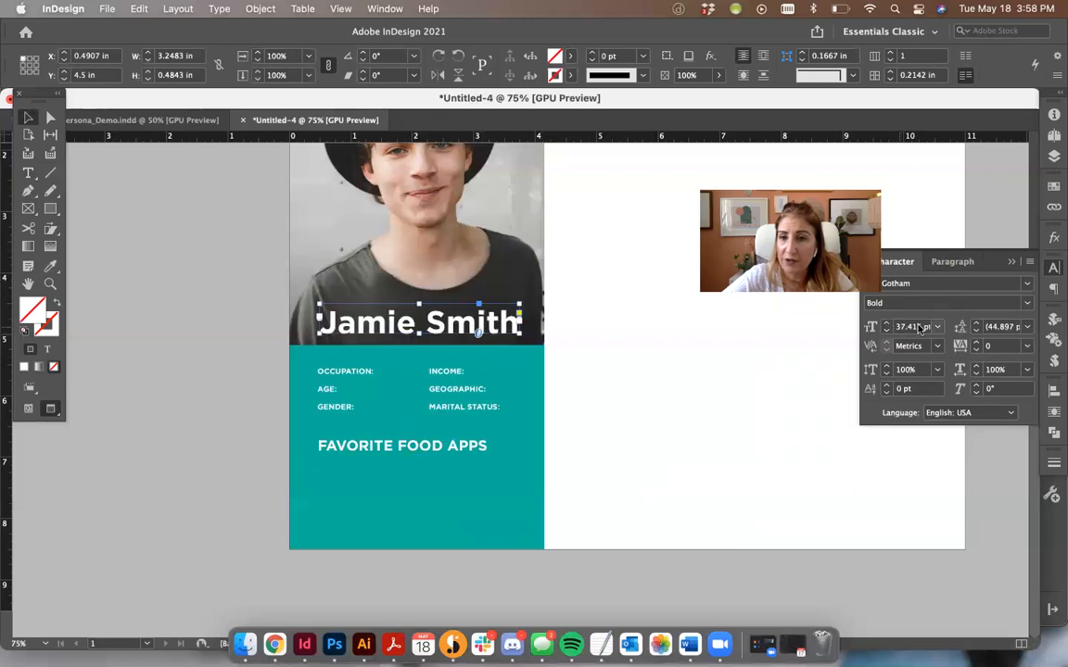
click(338, 375)
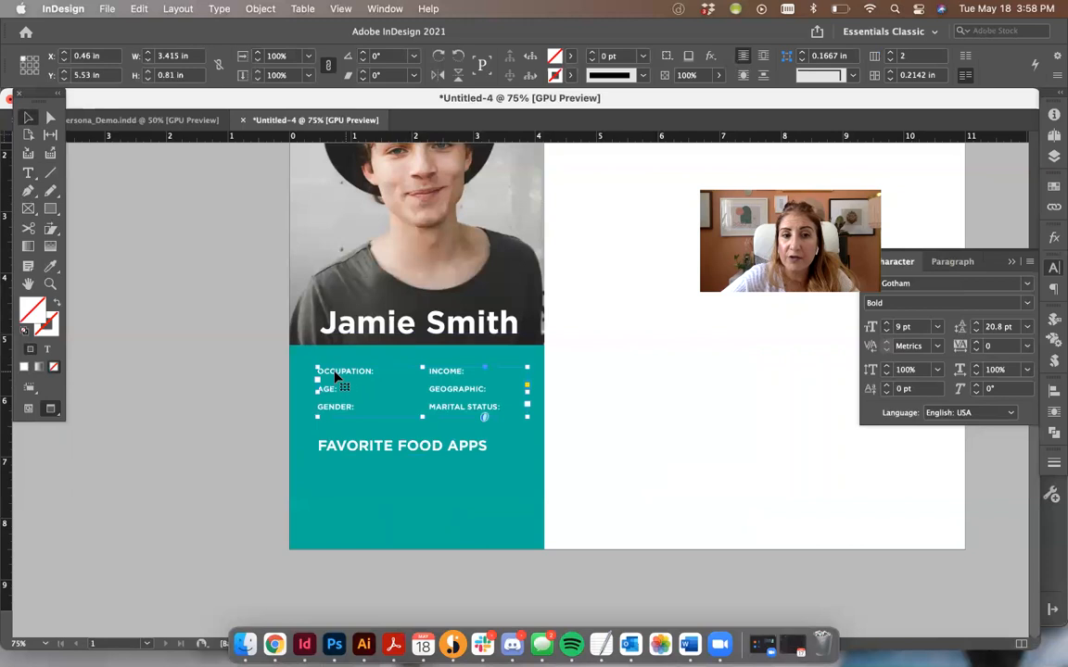
click(374, 450)
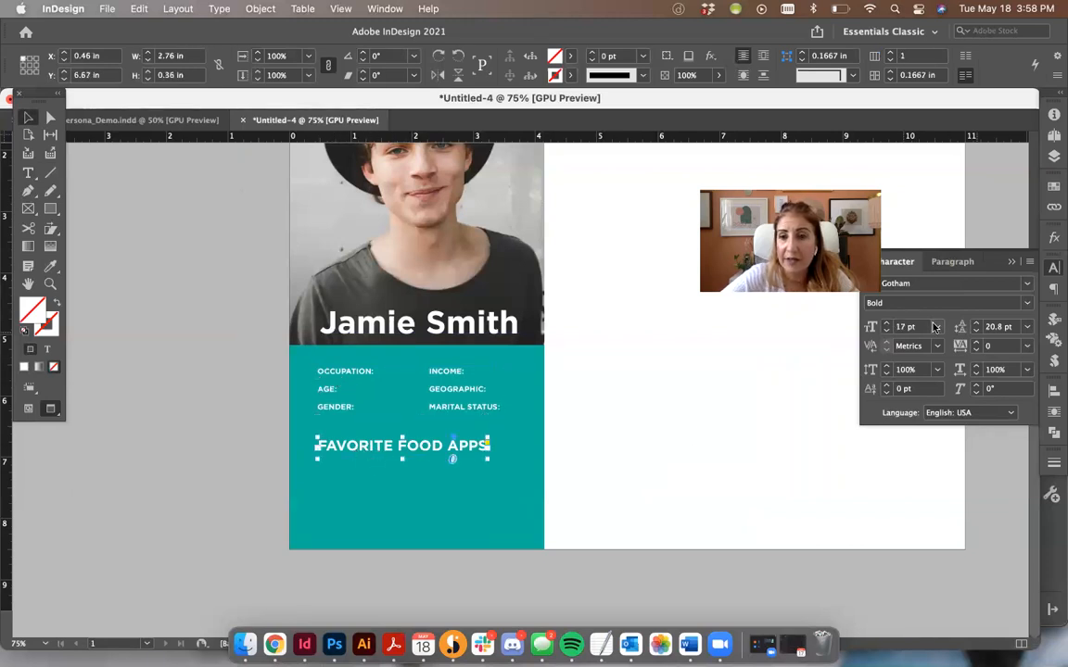
click(686, 479)
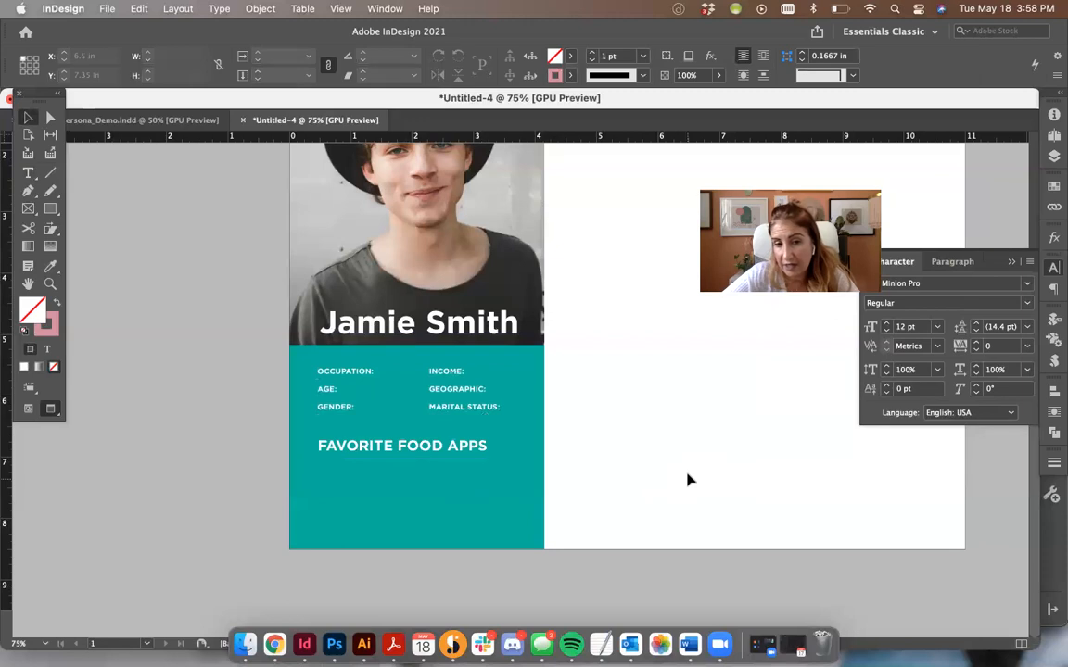
click(405, 449)
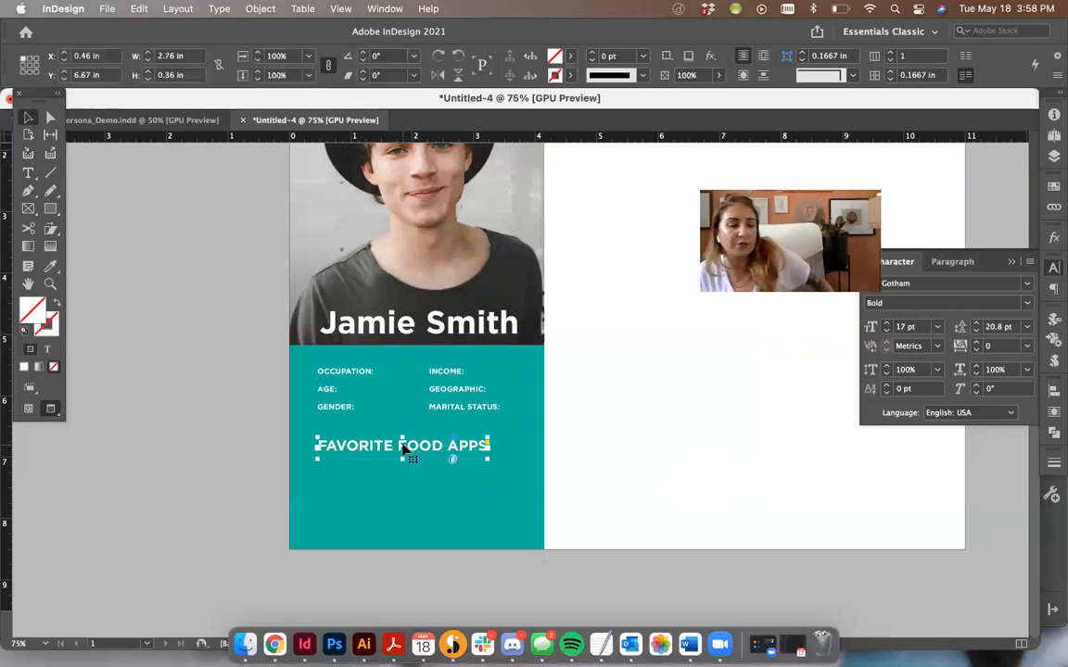
click(564, 389)
Draw a bar about 3.19 in wide and 0.22 in high beneath the heading, swapping its stroke and fill for a pink fill.
click(49, 209)
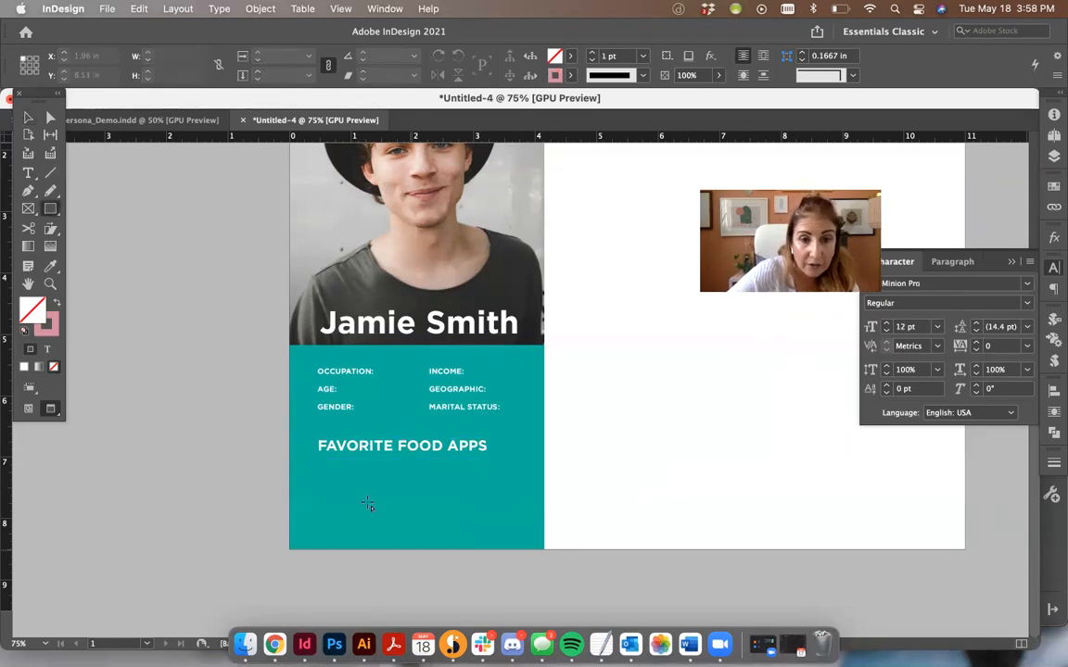
key(w)
drag(318, 471, 516, 477)
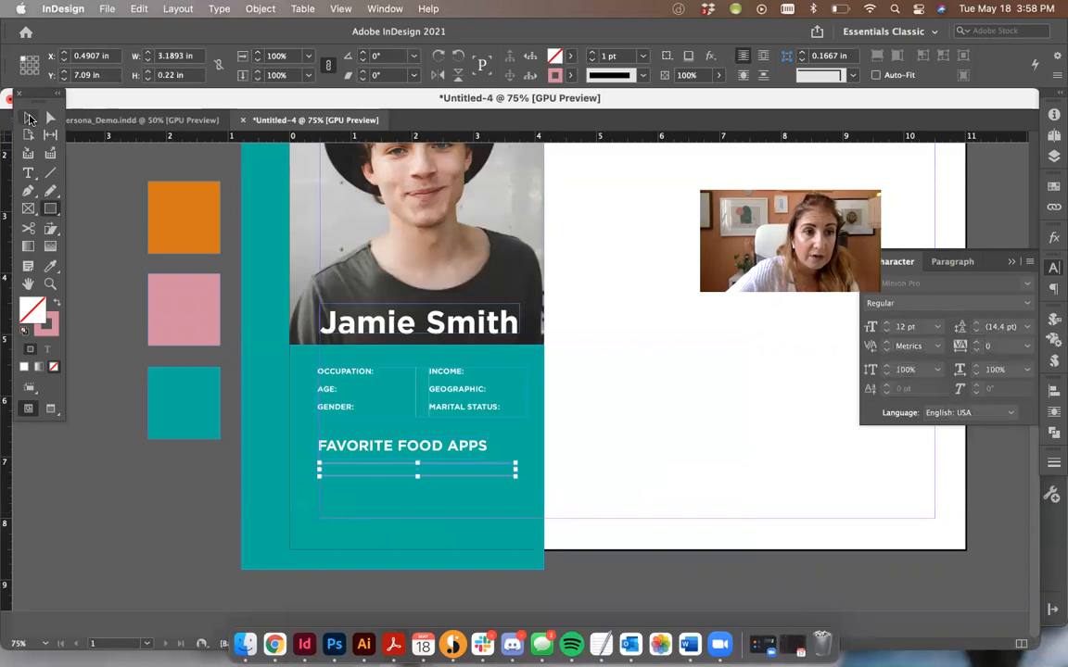
key(shift+x)
click(603, 458)
Duplicate the pink bar twice below the original, placing the lowest copy at about Y 7.77 in.
key(super+equal)
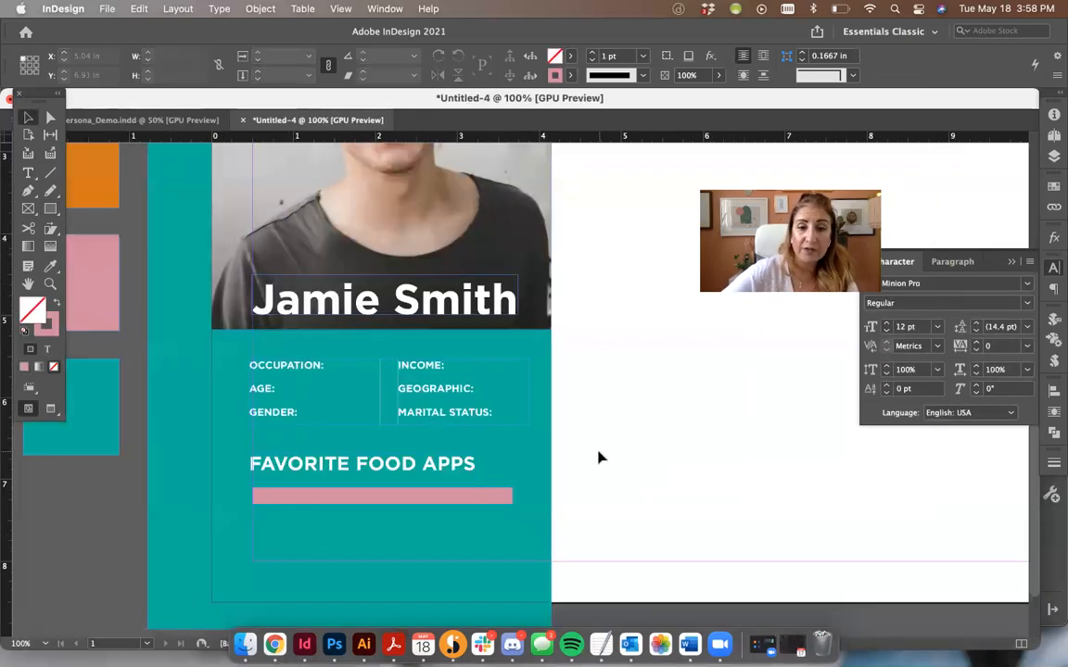
scroll(283, 441, down, 2)
scroll(283, 440, left, 1)
key(w)
drag(316, 425, 325, 484)
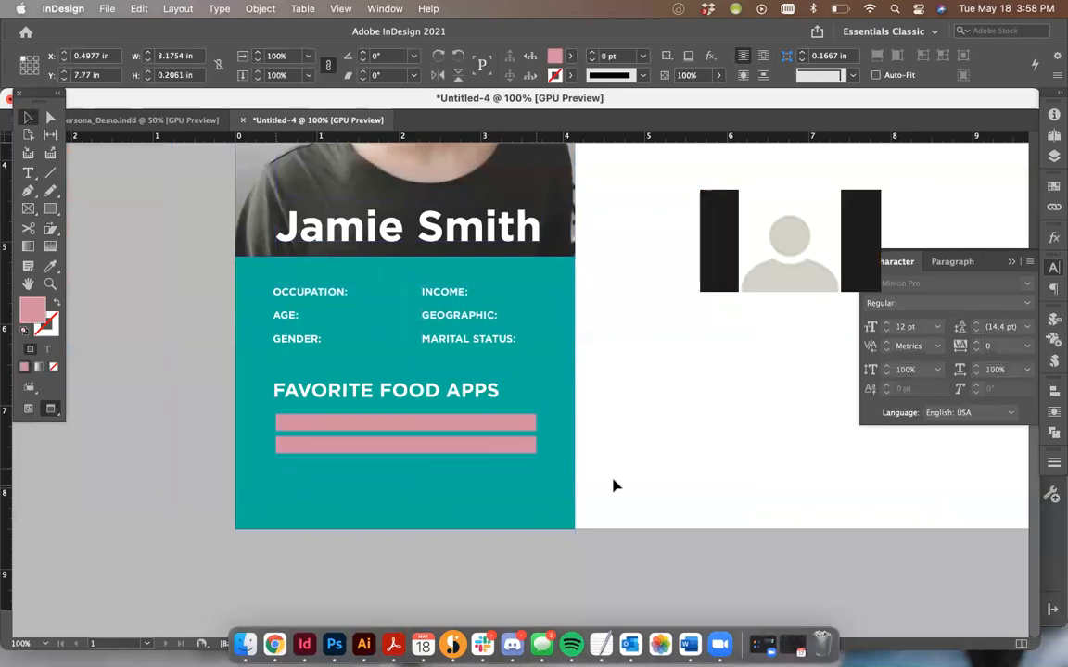
Copy the OCCUPATION: label into a separate text frame and place it on the first pink bar.
double_click(299, 289)
key(Escape)
click(699, 386)
key(super+v)
drag(481, 289, 326, 433)
double_click(319, 422)
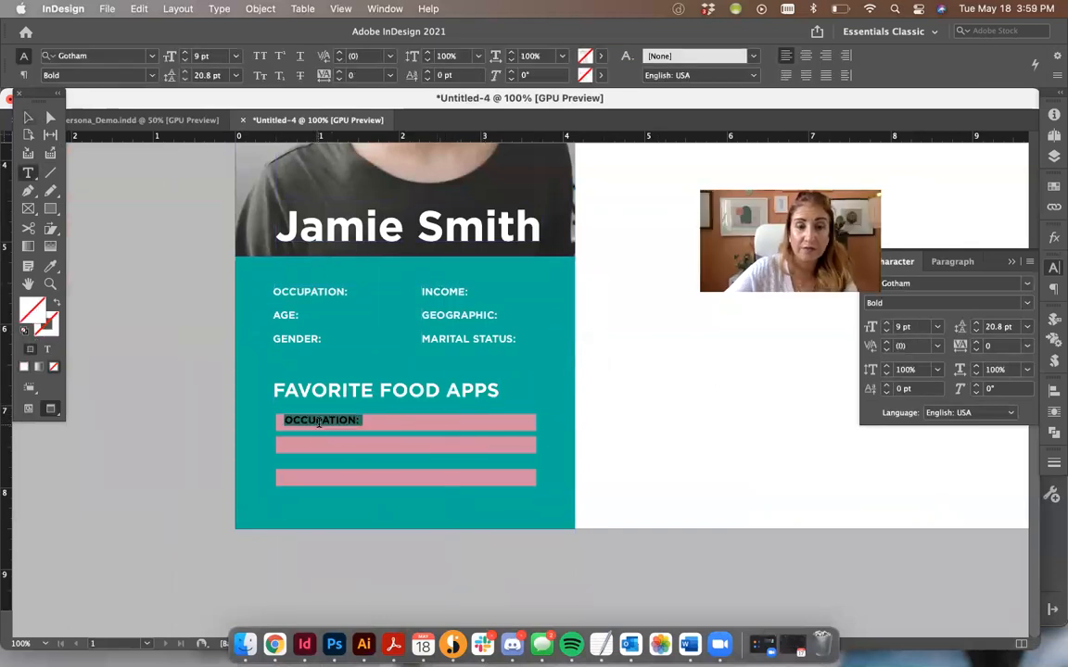
Replace the copied label with SKIP THE DISHES and shrink its frame to fit the text.
text(SKIP THE DIS)
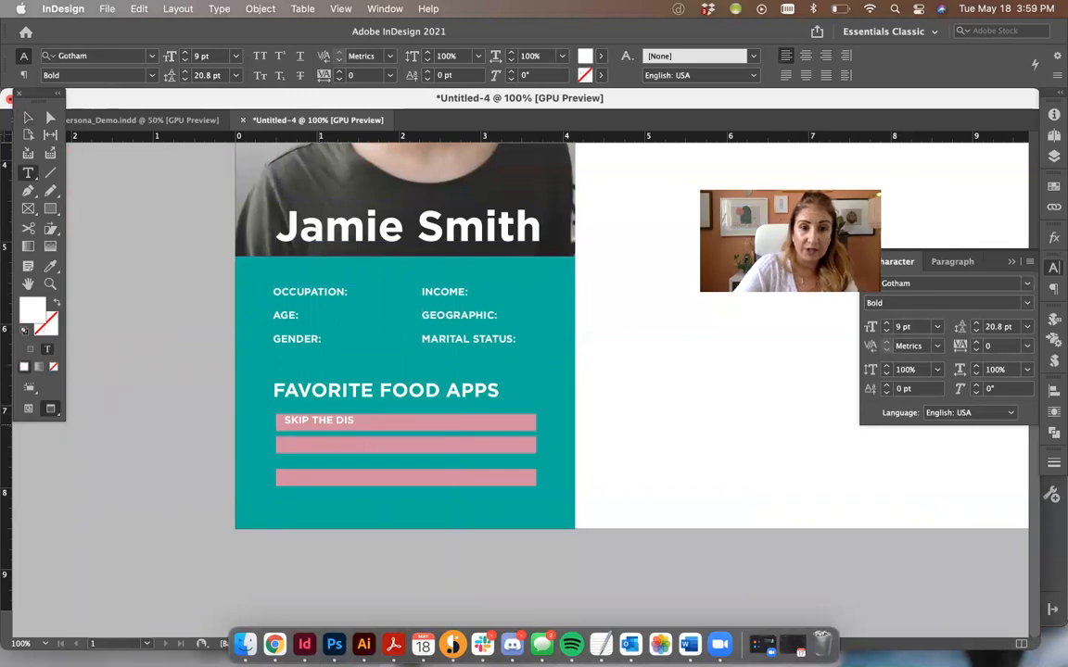
text(HES)
scroll(405, 278, up, 2)
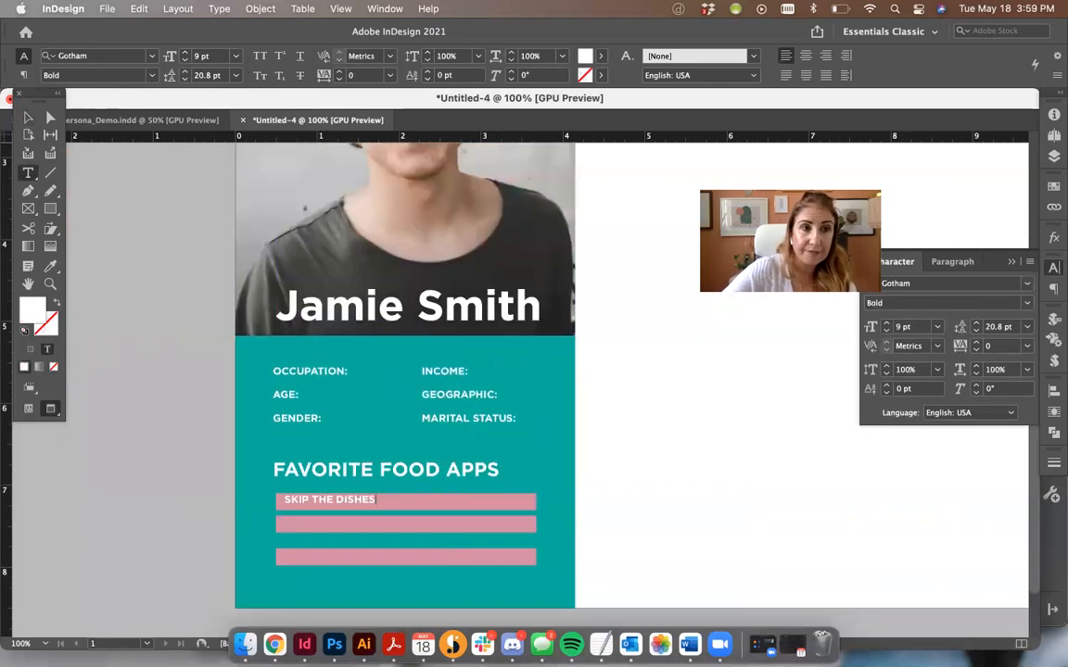
key(Escape)
scroll(351, 448, down, 2)
scroll(351, 448, right, 1)
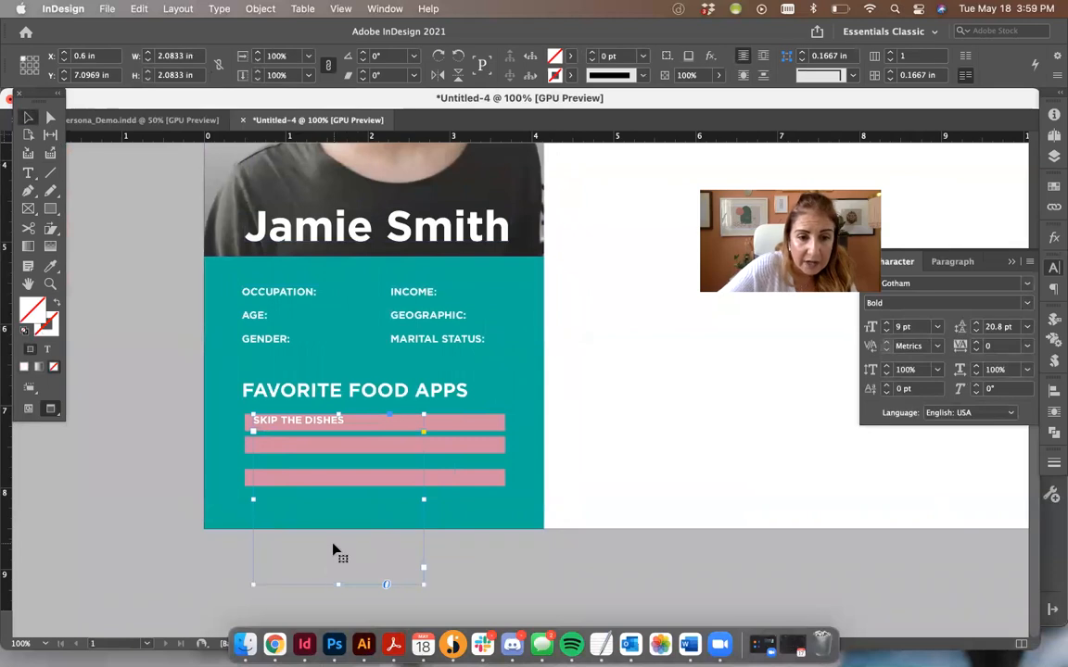
double_click(337, 585)
click(476, 460)
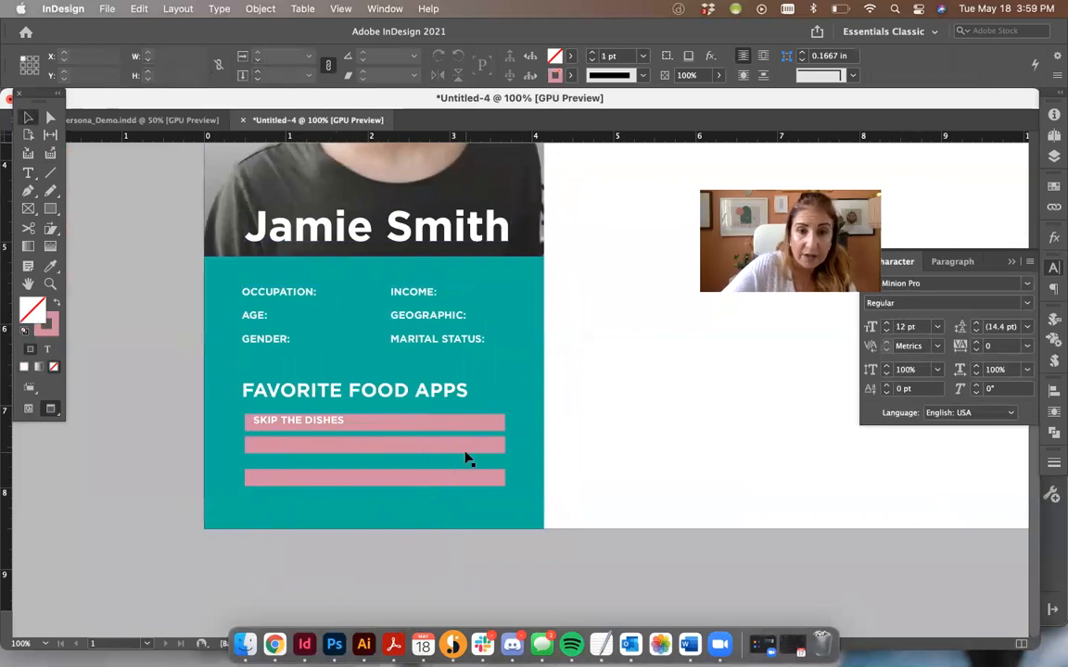
Stretch the first pink bar downward to a height of about 0.27 in.
key(super+equal)
key(super+equal)
key(super+equal)
drag(445, 401, 779, 250)
click(310, 290)
drag(563, 322, 562, 332)
Shift the lowest pink bar slightly down and raise the FAVORITE FOOD APPS heading to about Y 6.475 in.
key(w)
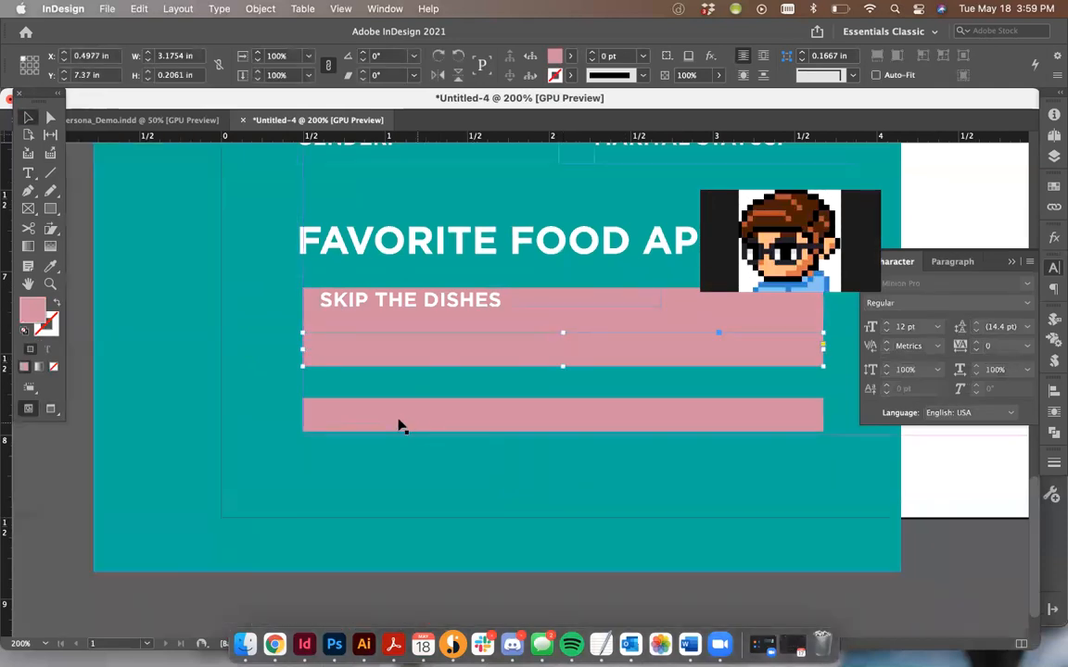
drag(399, 422, 399, 428)
key(Up)
key(Up)
drag(468, 247, 469, 218)
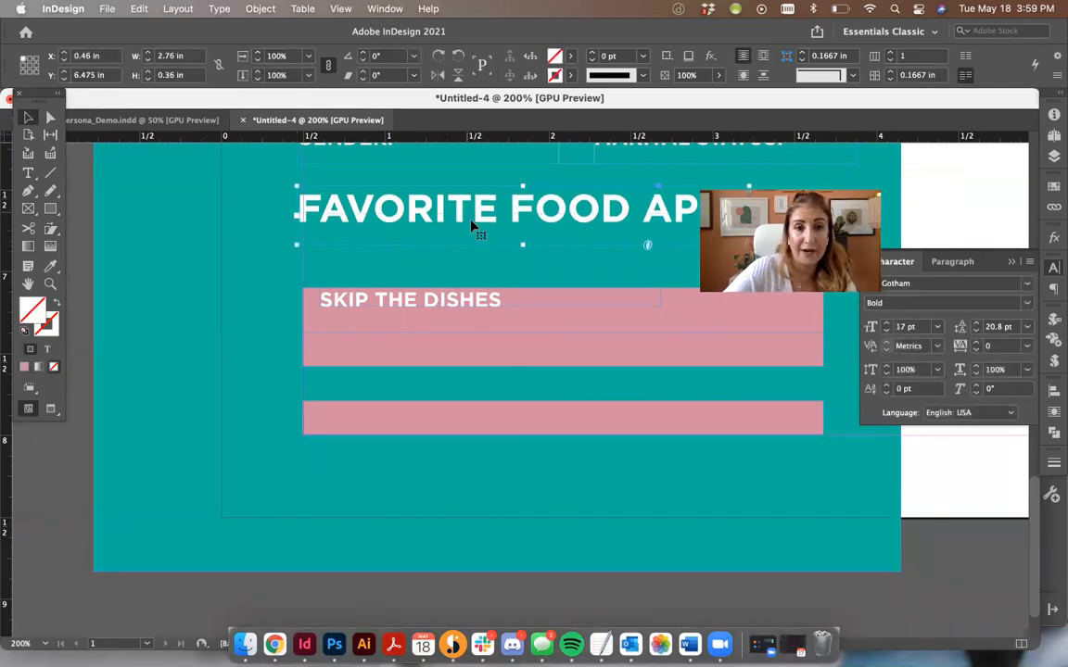
key(w)
Vertically center SKIP THE DISHES on the first bar and move both up to just beneath the heading.
click(453, 300)
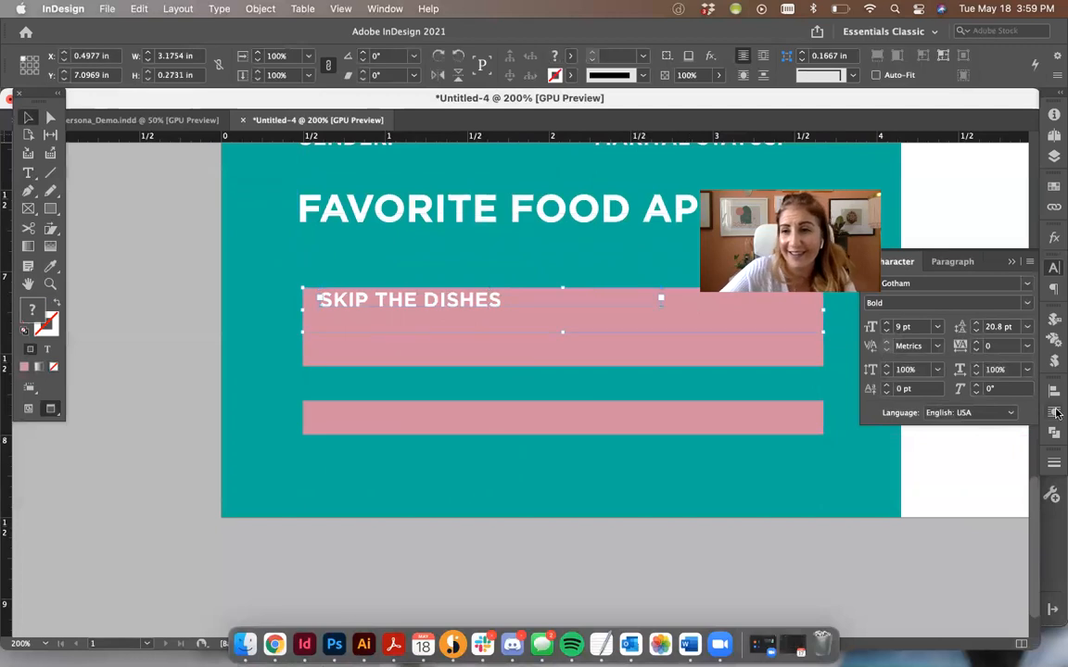
click(1054, 391)
click(998, 428)
drag(429, 315, 413, 264)
Shift the FAVORITE FOOD APPS heading to about X 0.488 in, lining its text up with the bars' left edge.
key(w)
click(404, 212)
key(w)
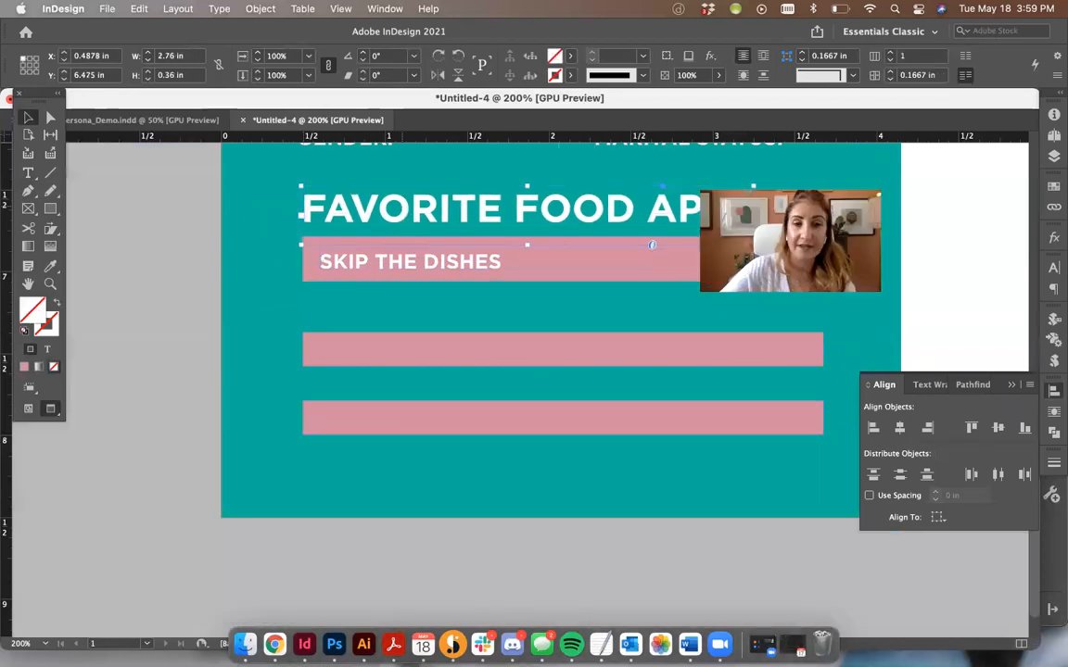
click(957, 300)
Duplicate the SKIP THE DISHES label, change the copy to UBER EATS and position it on the second pink bar.
click(487, 269)
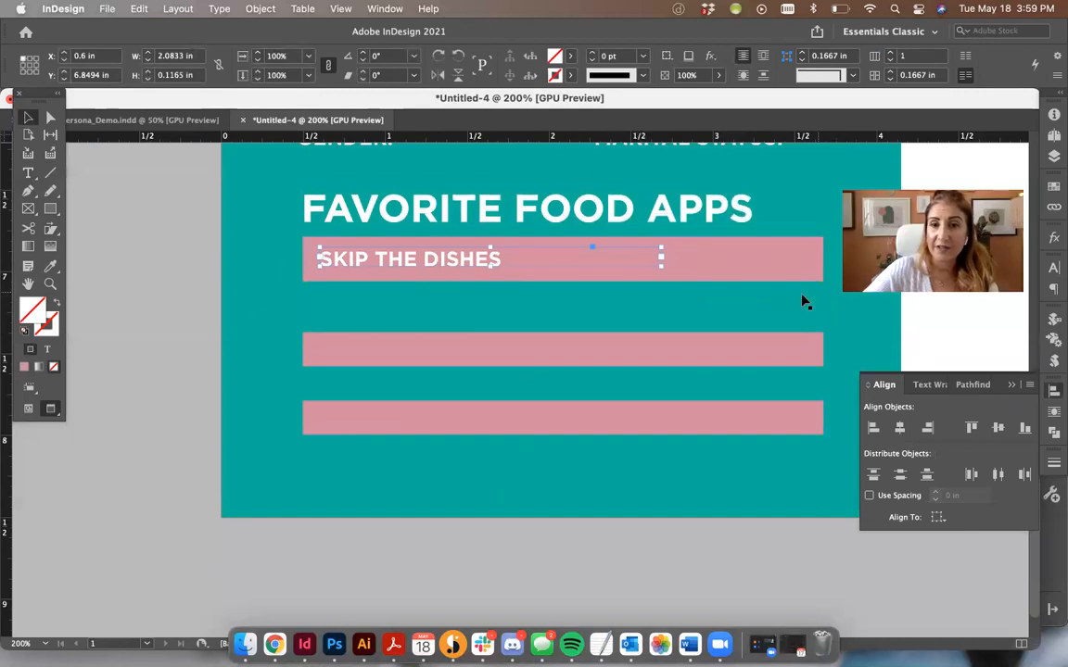
drag(396, 267, 396, 352)
triple_click(395, 359)
text(UBER EATS)
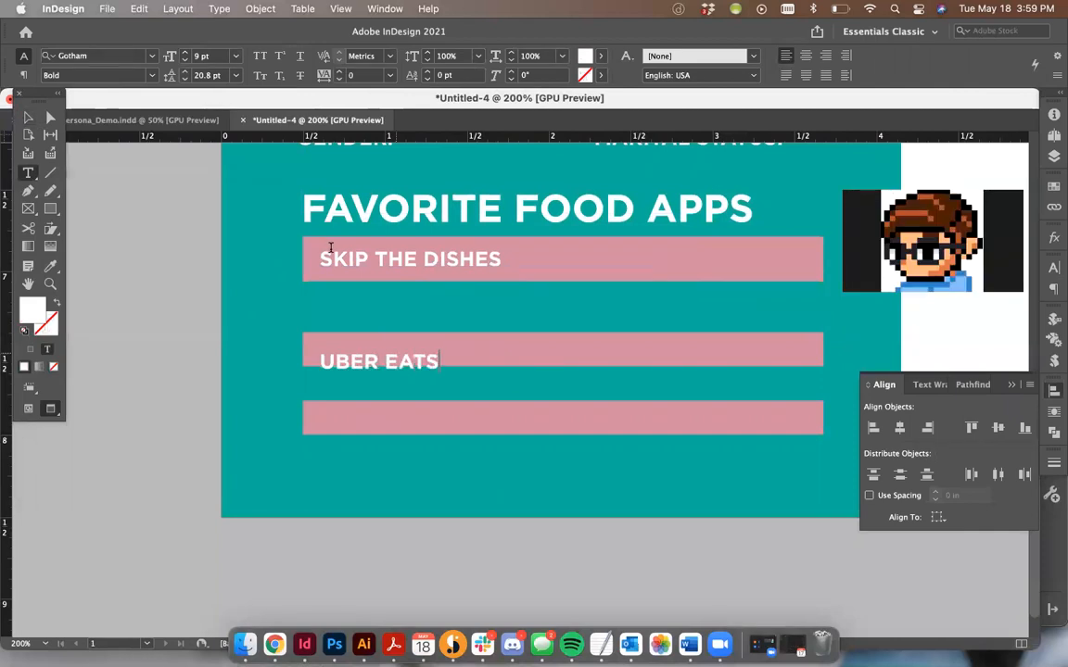
key(Escape)
drag(430, 362, 428, 351)
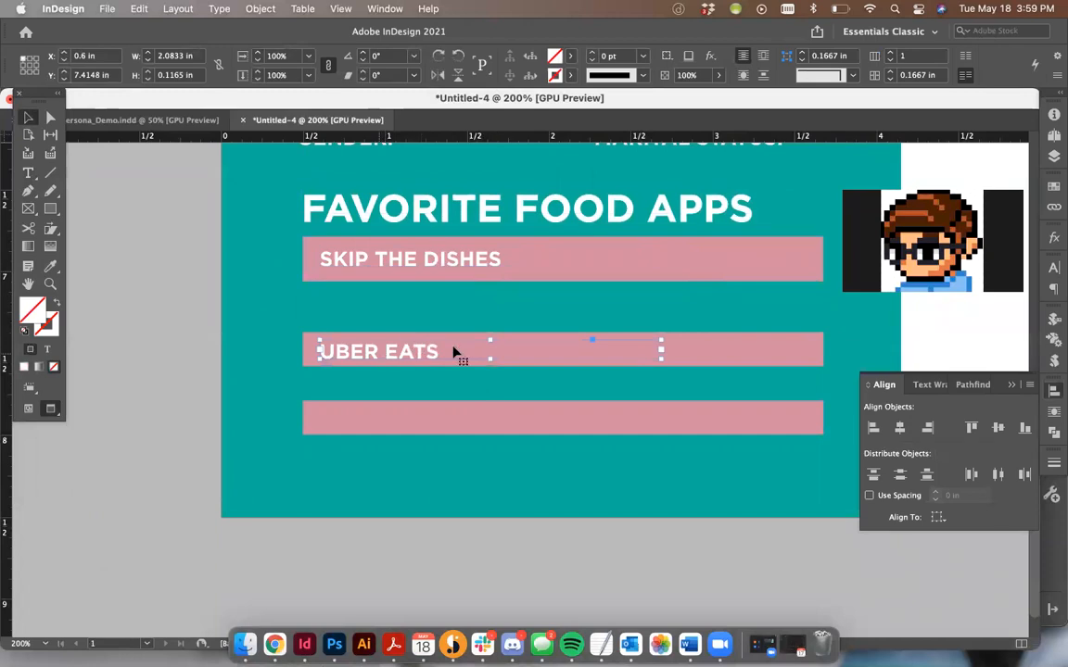
click(700, 244)
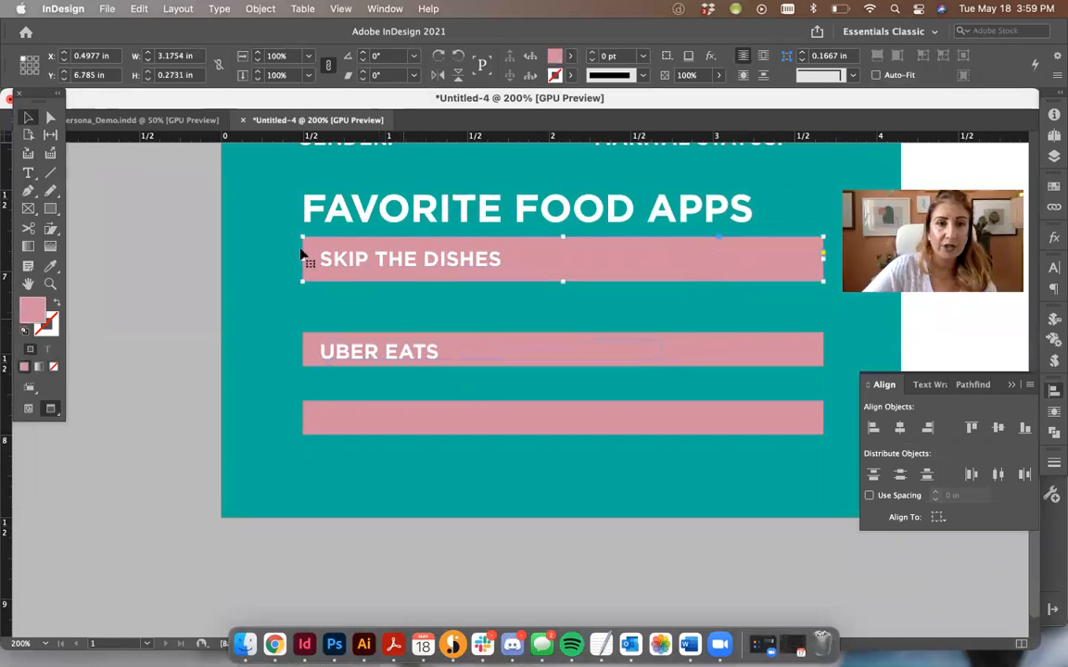
click(238, 252)
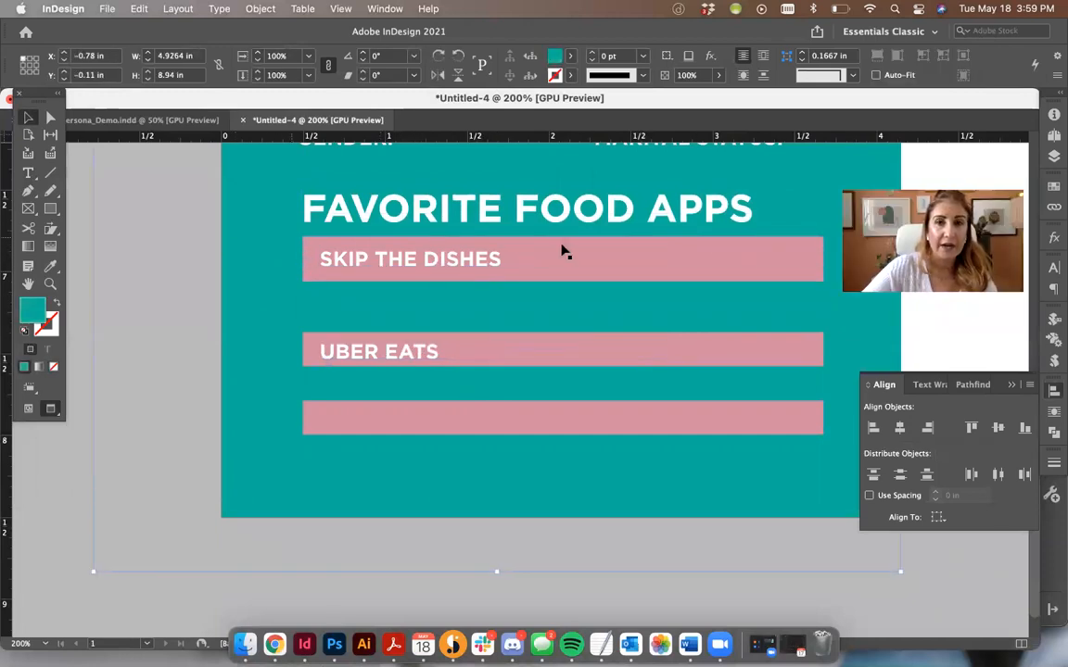
Delete the UBER EATS label and set the height of the second and third pink bars to 0.2731 in.
click(432, 355)
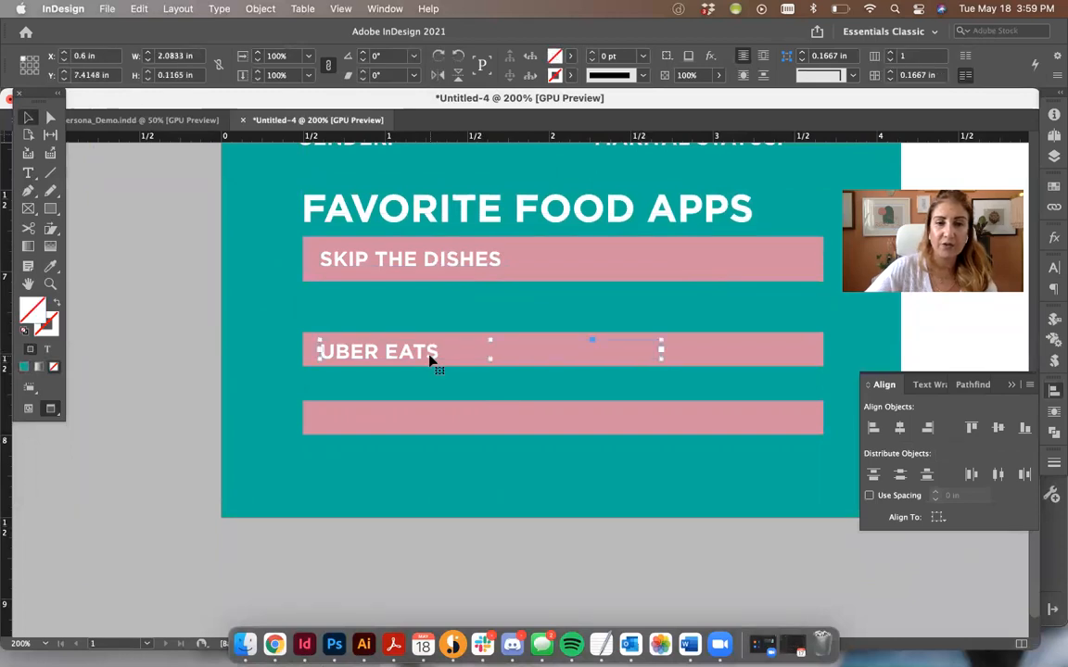
key(Delete)
click(327, 343)
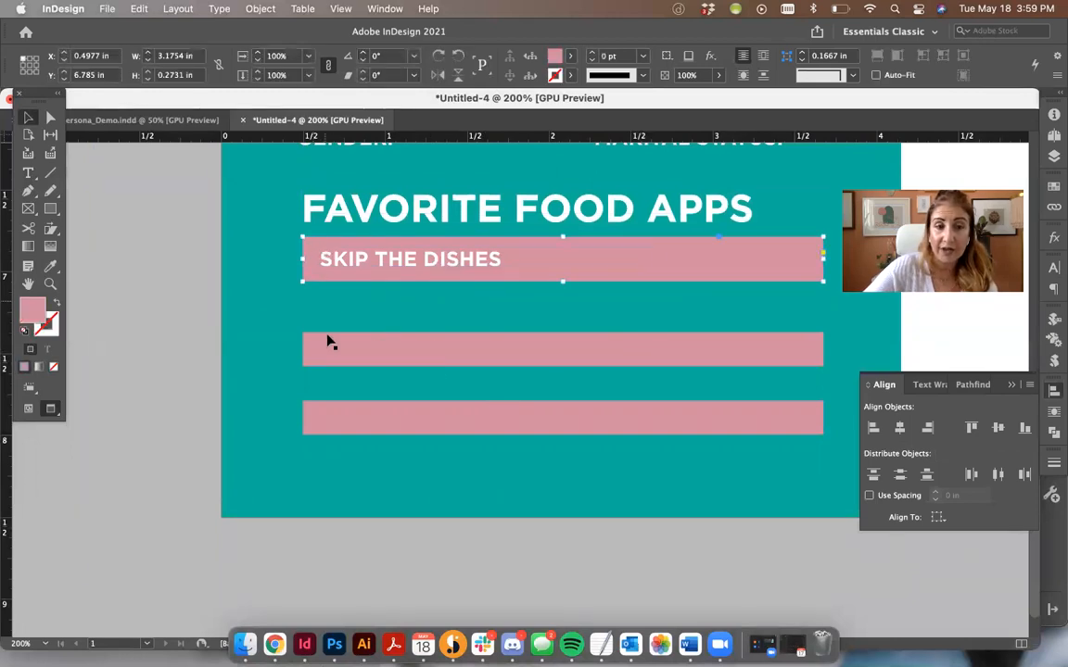
click(349, 413)
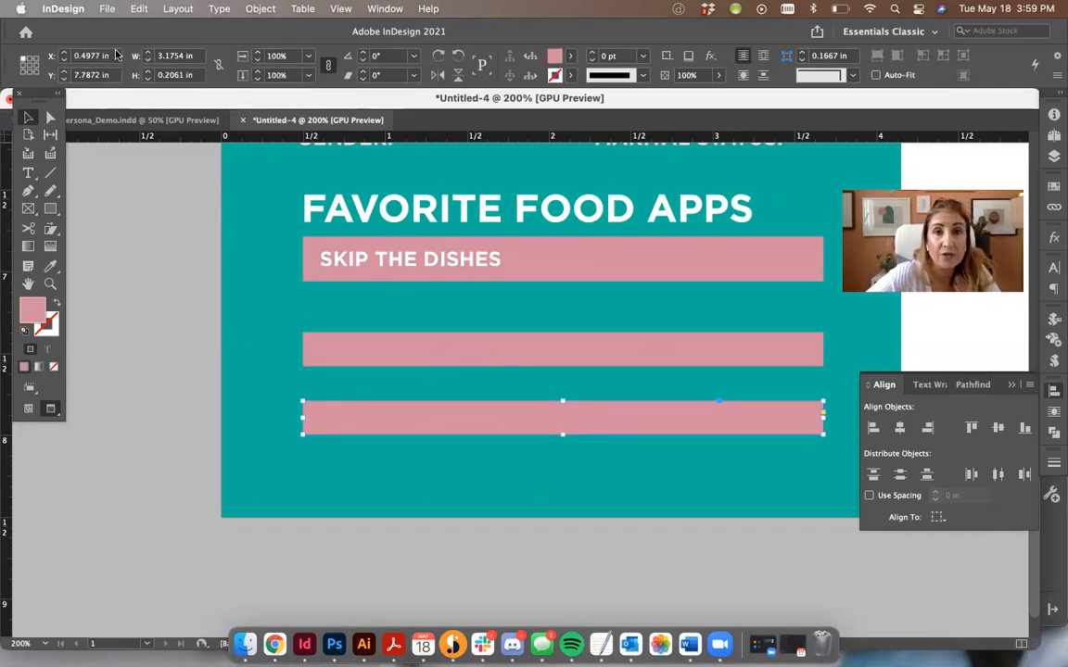
click(313, 244)
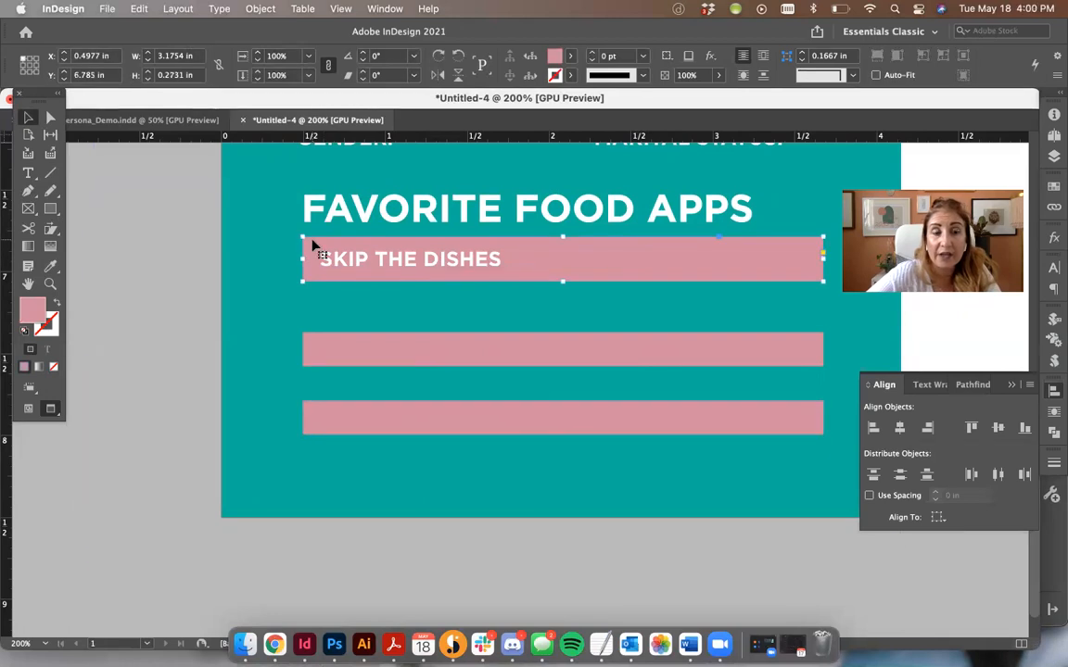
click(671, 349)
triple_click(169, 75)
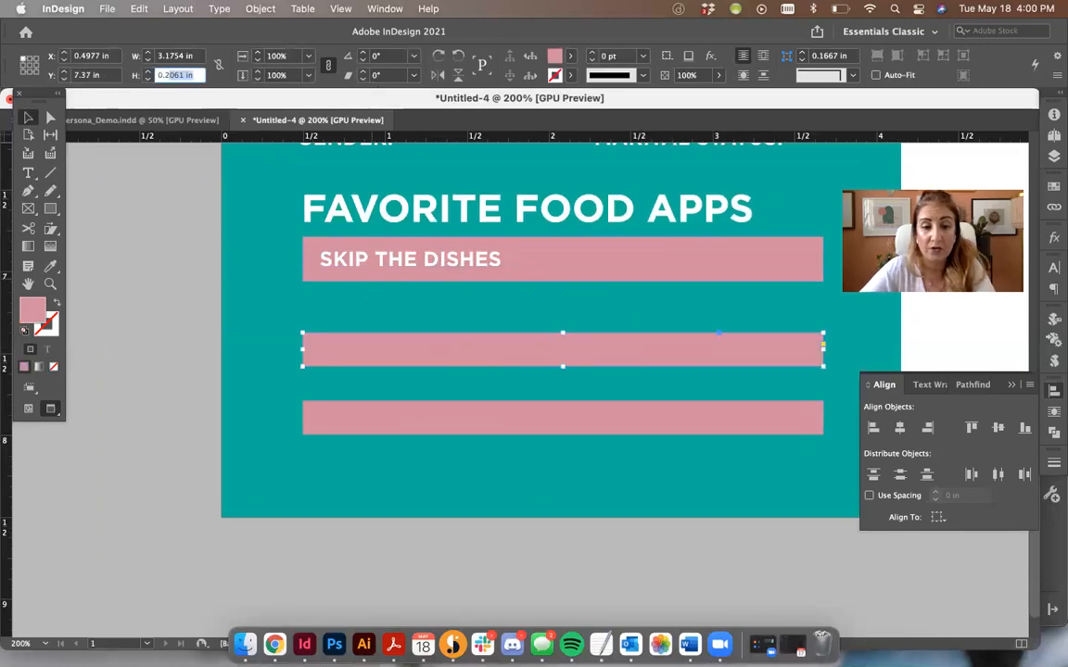
key(Return)
click(369, 426)
triple_click(171, 76)
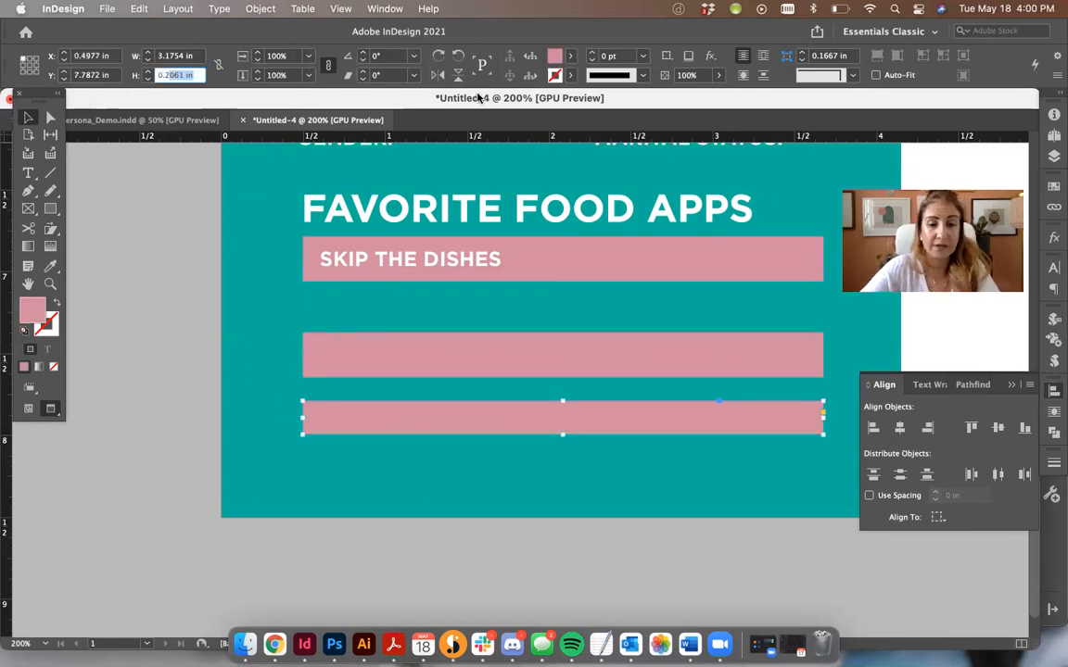
key(Return)
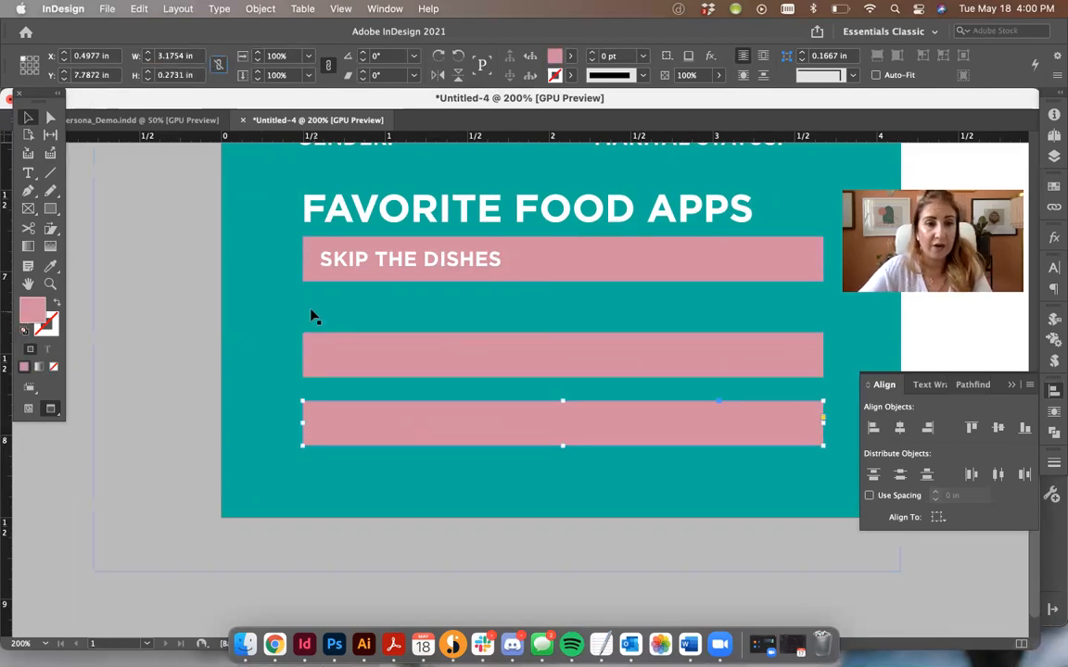
Raise the third pink bar to about Y 7.727 in and the second to about Y 7.256 in, spacing the three evenly.
click(158, 300)
key(w)
drag(396, 431, 404, 416)
key(w)
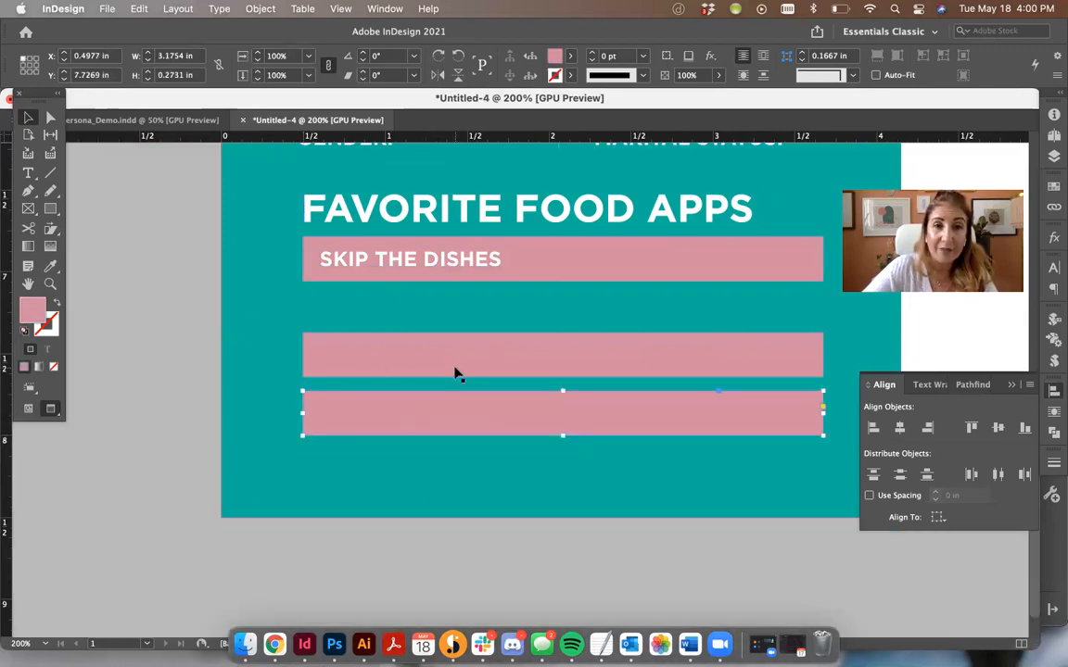
drag(473, 366, 475, 348)
key(w)
click(91, 346)
drag(405, 264, 414, 339)
double_click(370, 337)
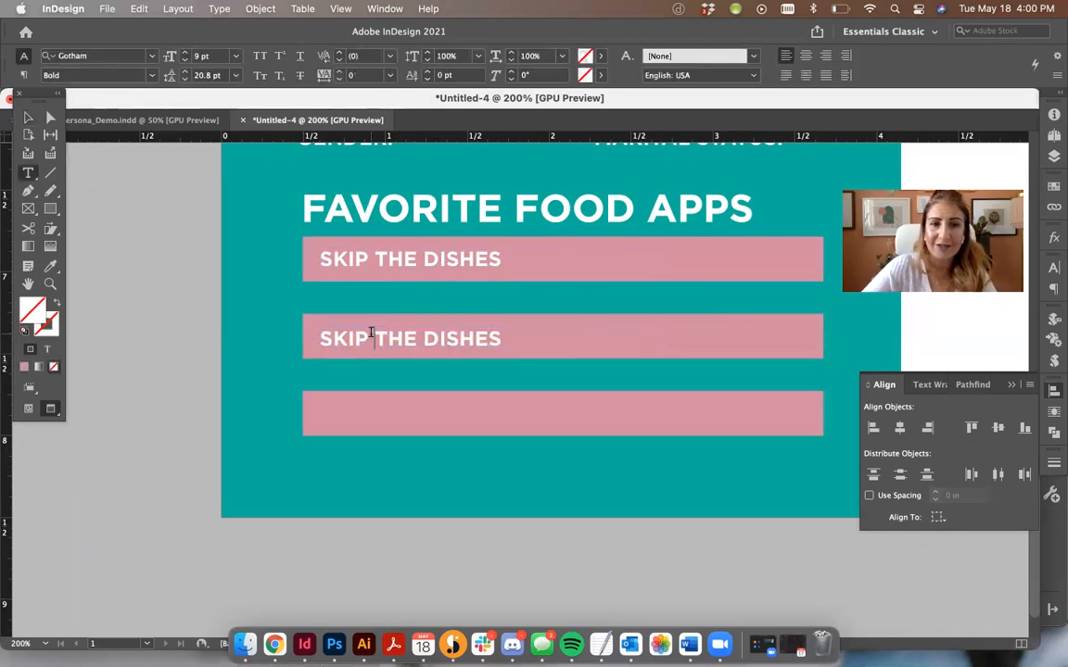
key(super+a)
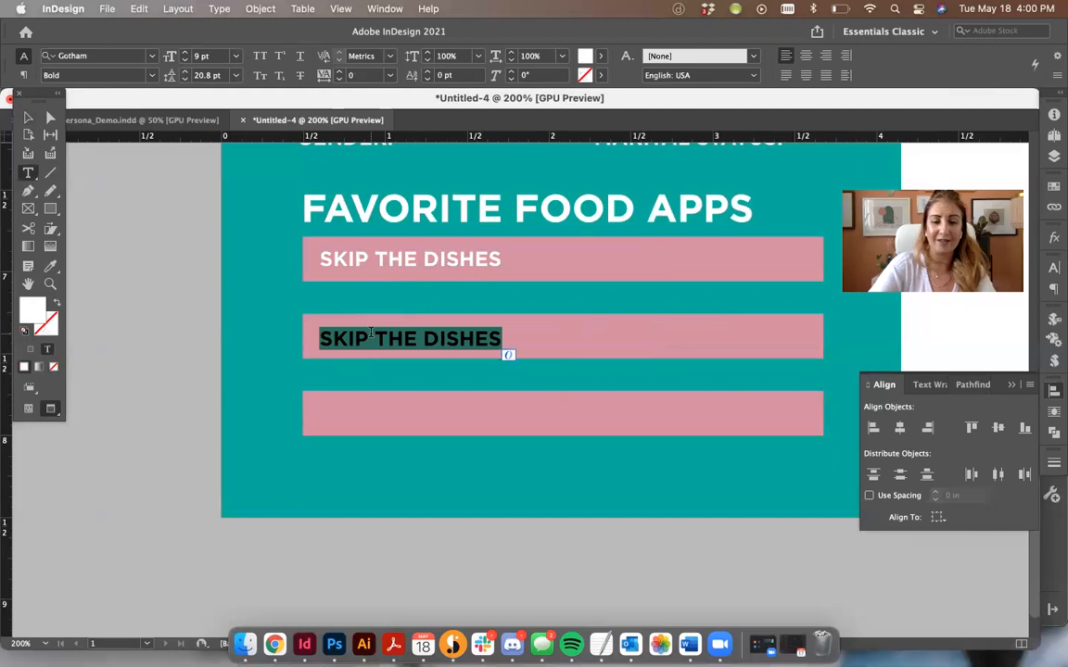
click(28, 118)
key(BackSpace)
Duplicate the SKIP THE DISHES label straight down onto the second pink bar and change the copy to UBER EATS.
click(380, 261)
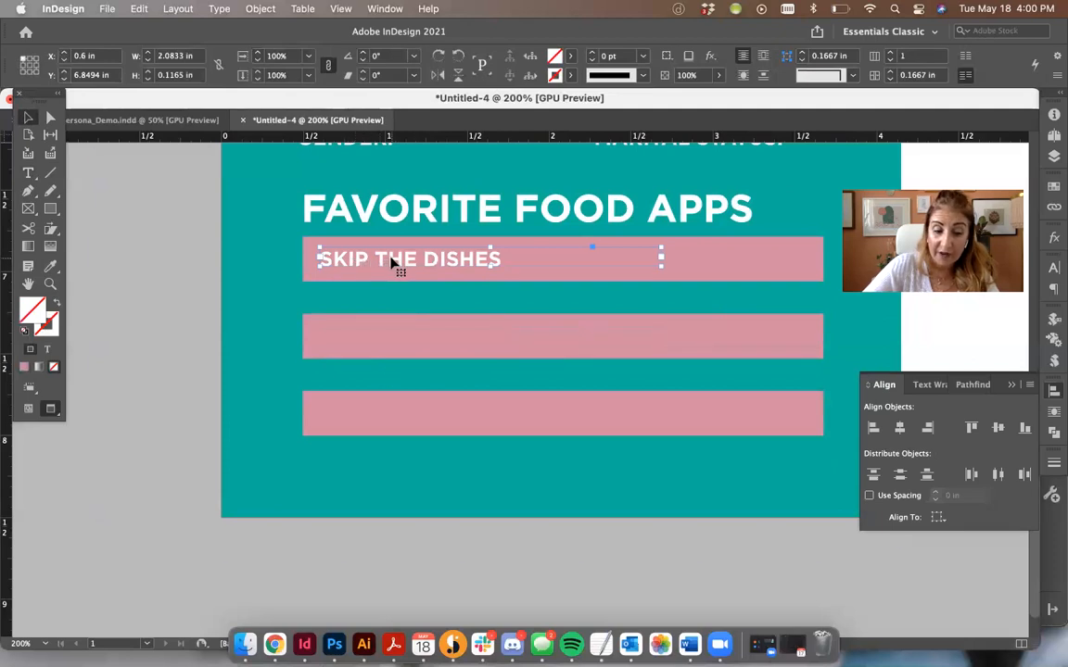
drag(398, 264, 393, 345)
triple_click(393, 338)
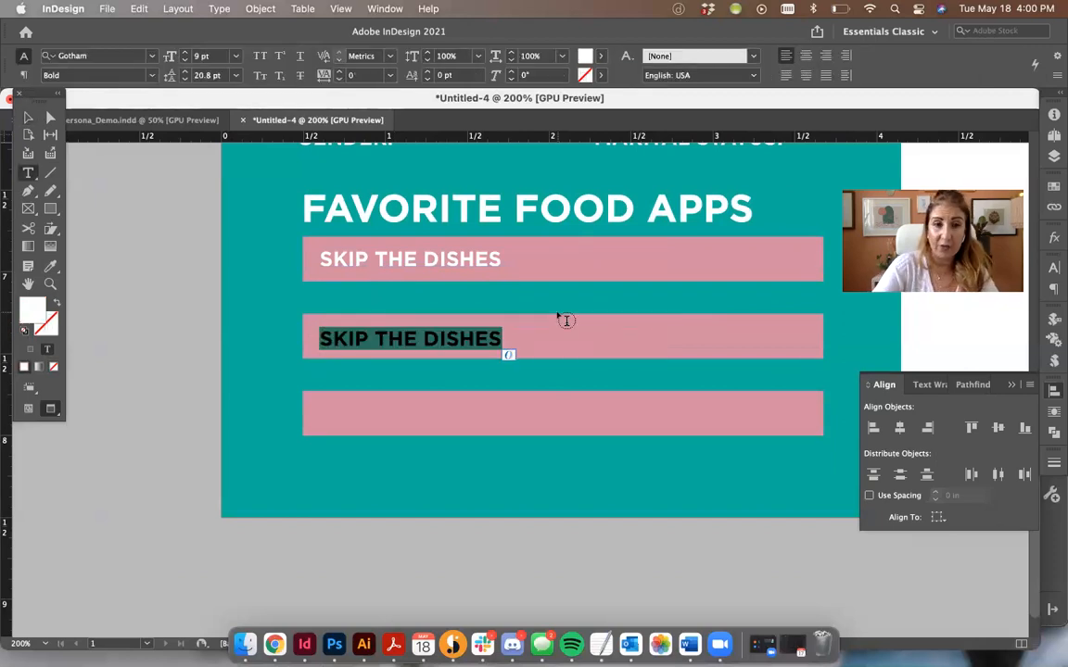
text(UBER EASTS)
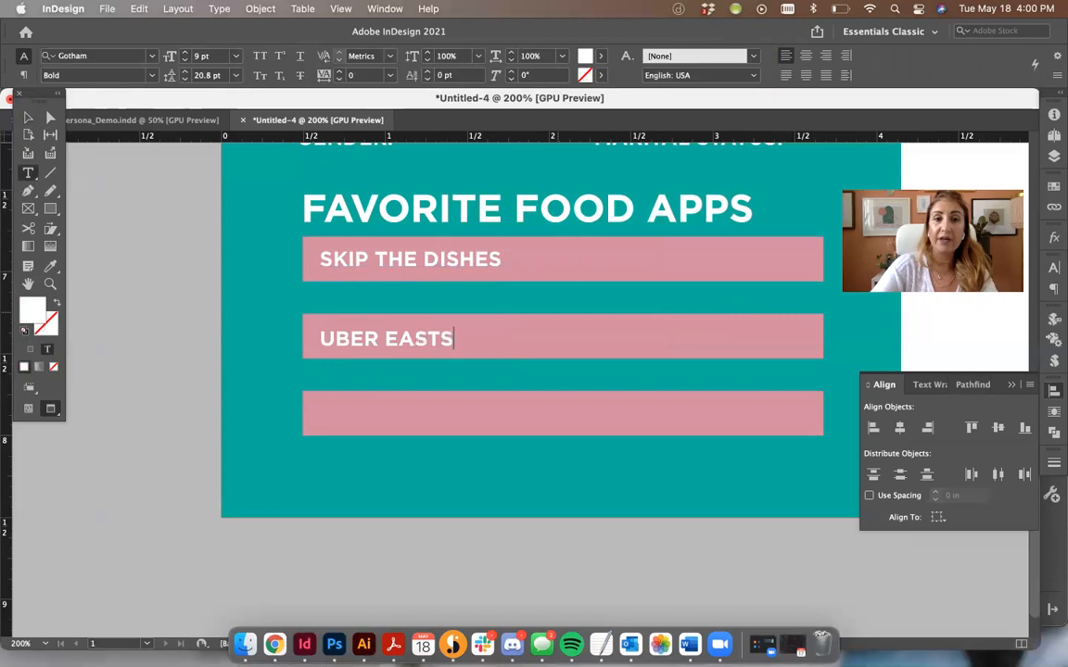
key(BackSpace)
key(BackSpace)
key(BackSpace)
text(TS)
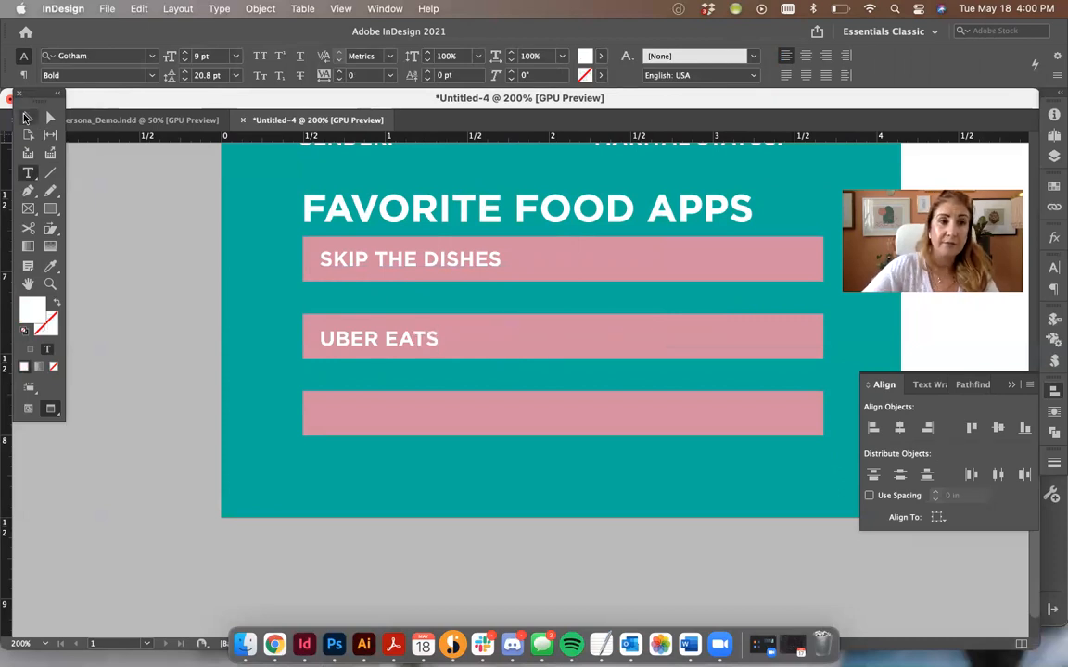
key(Escape)
Duplicate the UBER EATS label onto the third pink bar and change the copy to DOOR DASH.
drag(405, 347, 404, 423)
triple_click(386, 414)
text(DOOR DASH)
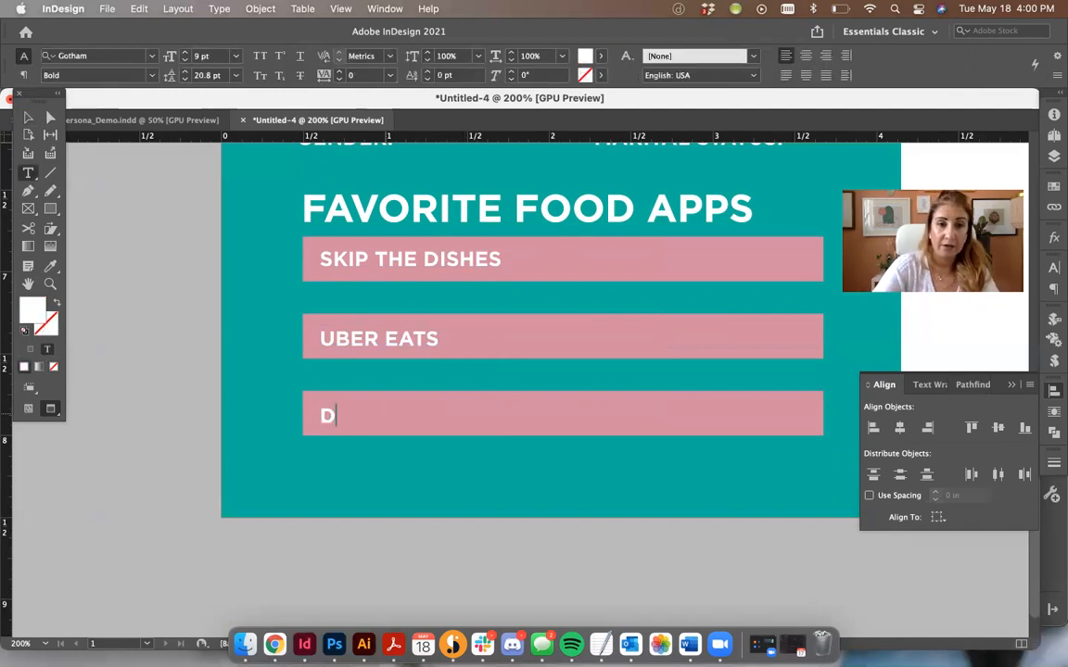
click(30, 116)
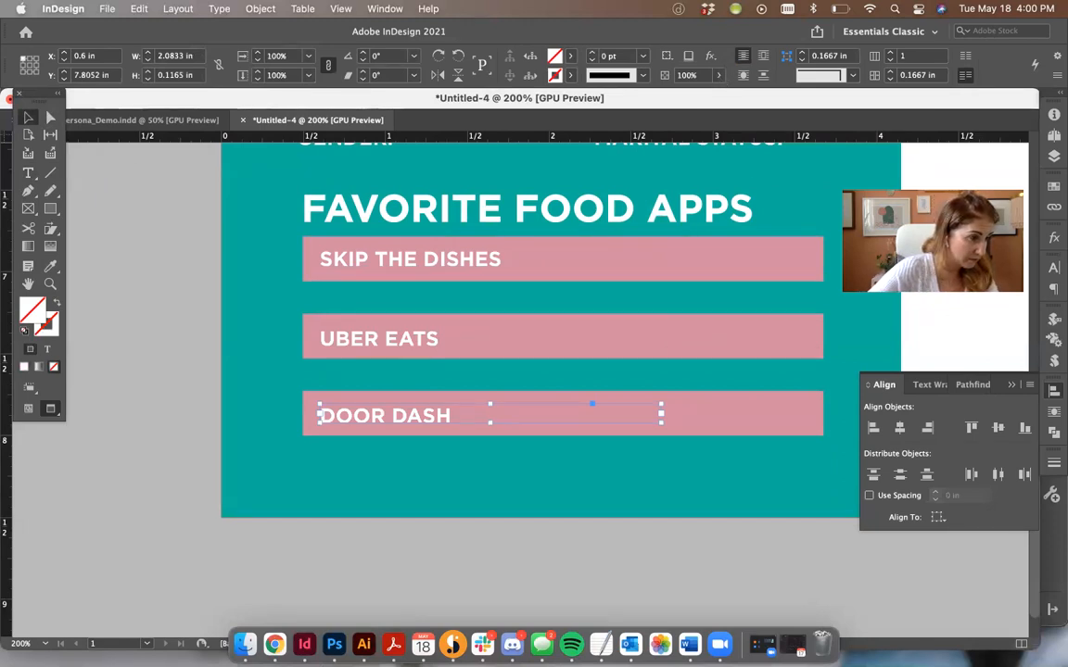
click(180, 255)
click(343, 413)
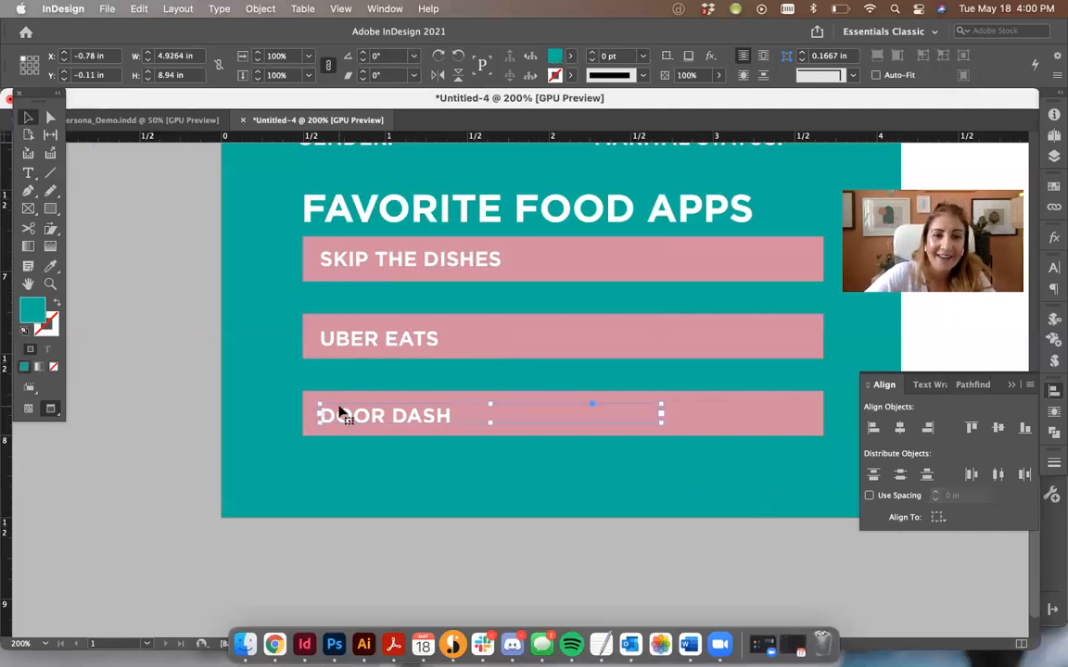
click(163, 386)
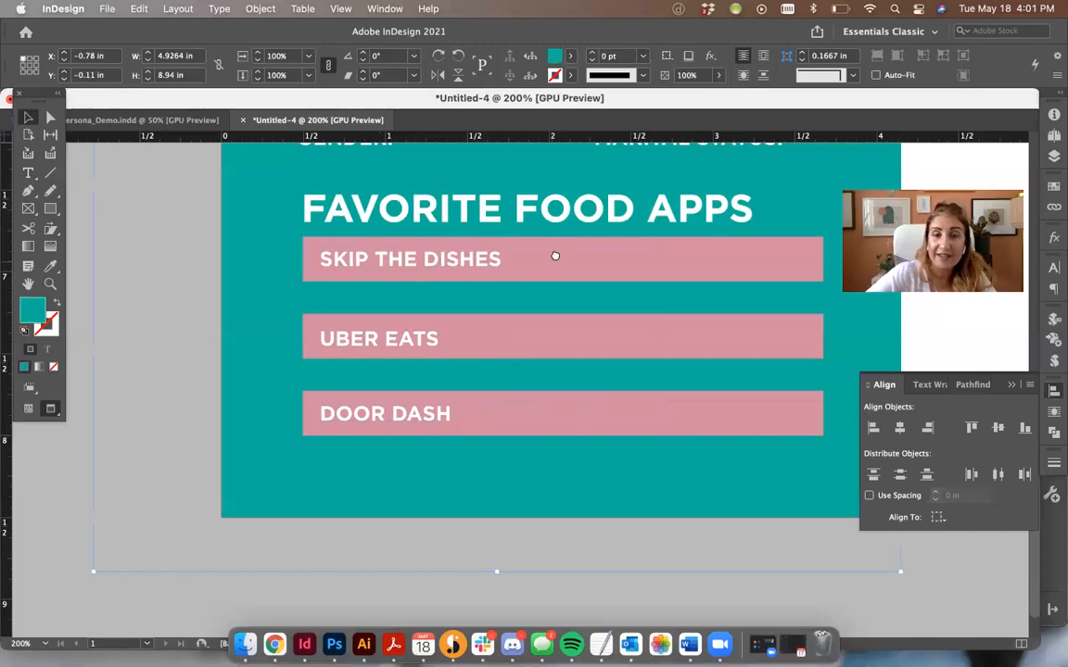
Duplicate the lowest pink bar in place and move the DOOR DASH label up into the gap above it.
scroll(555, 256, up, 3)
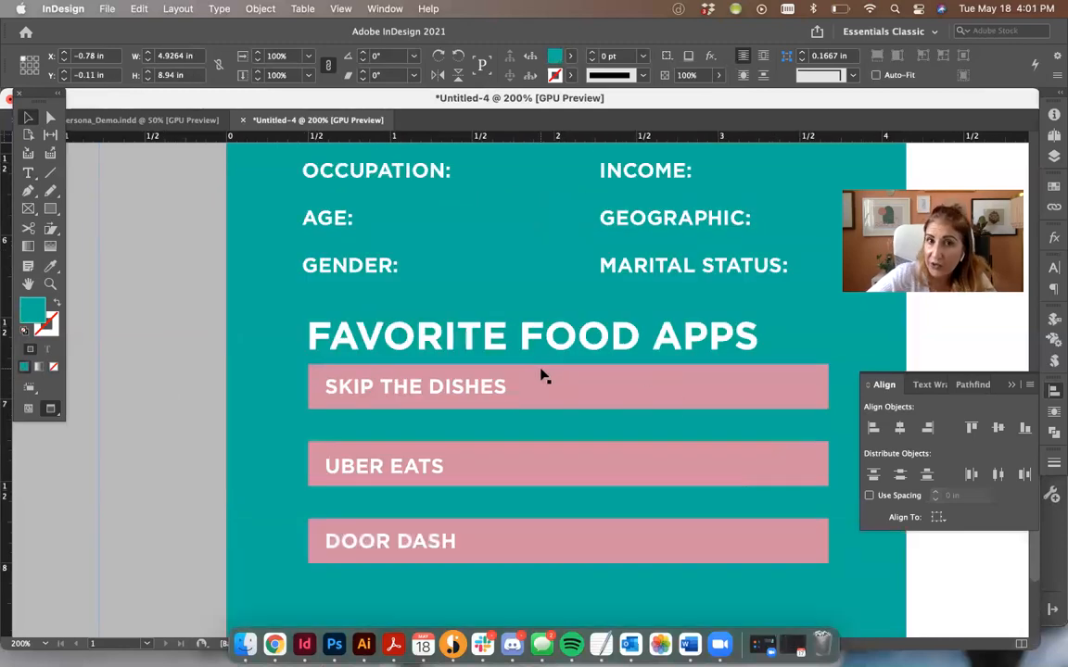
scroll(686, 343, up, 5)
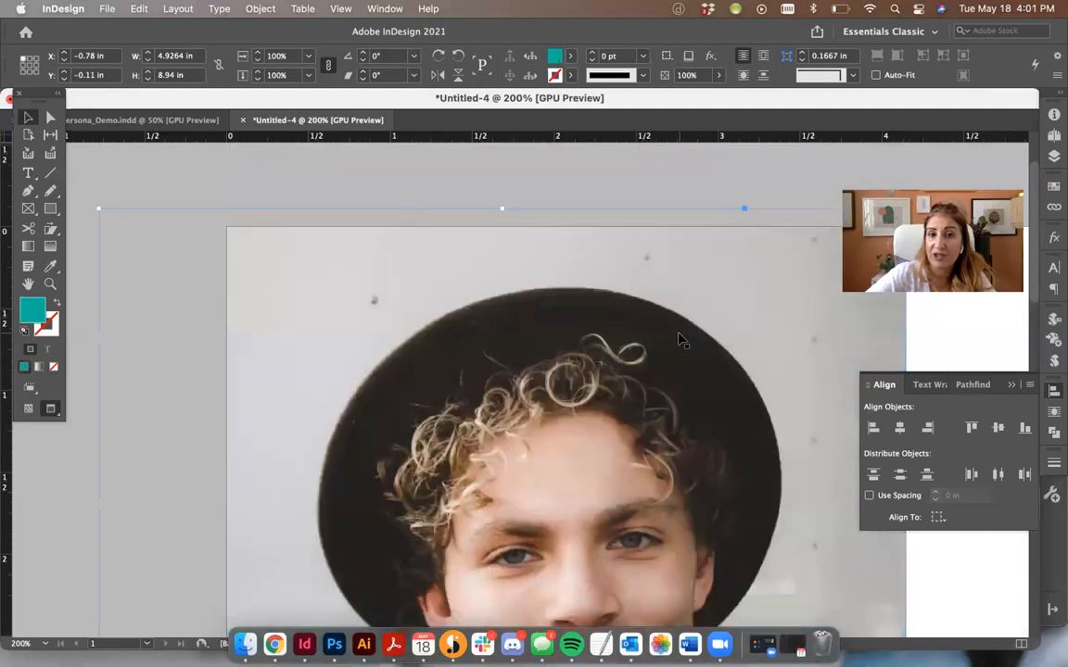
scroll(627, 465, down, 7)
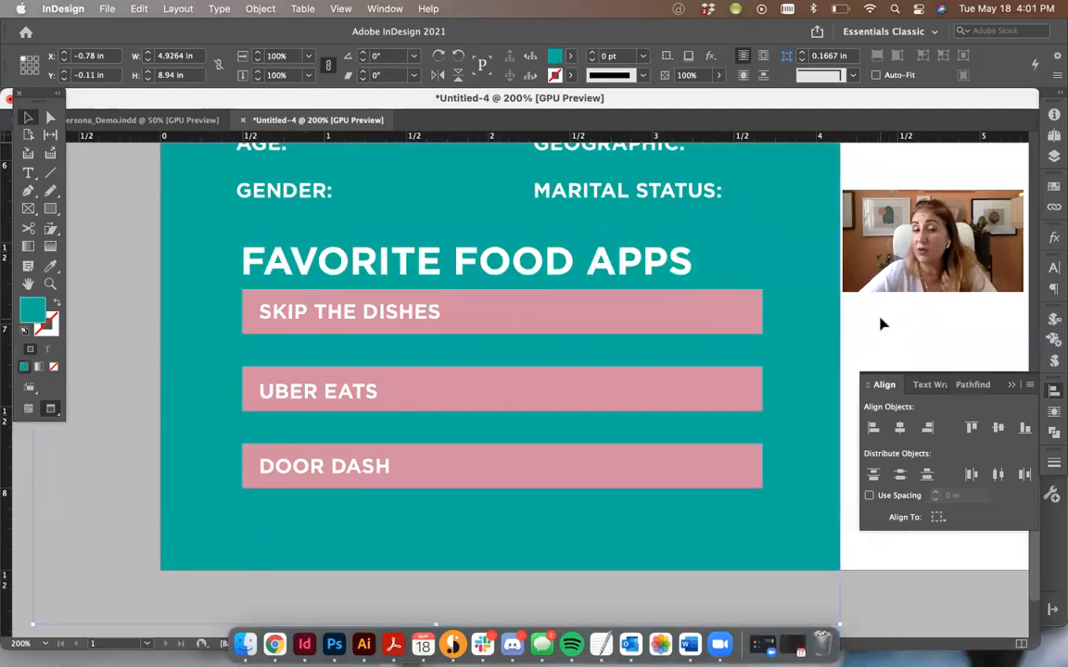
click(727, 458)
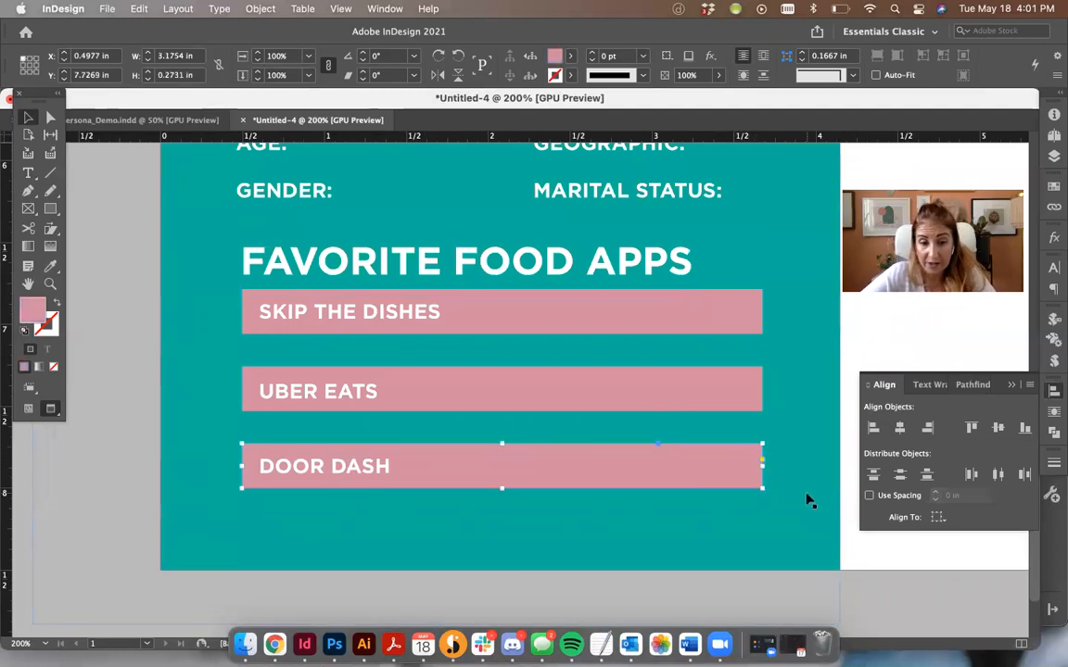
key(shift+super+])
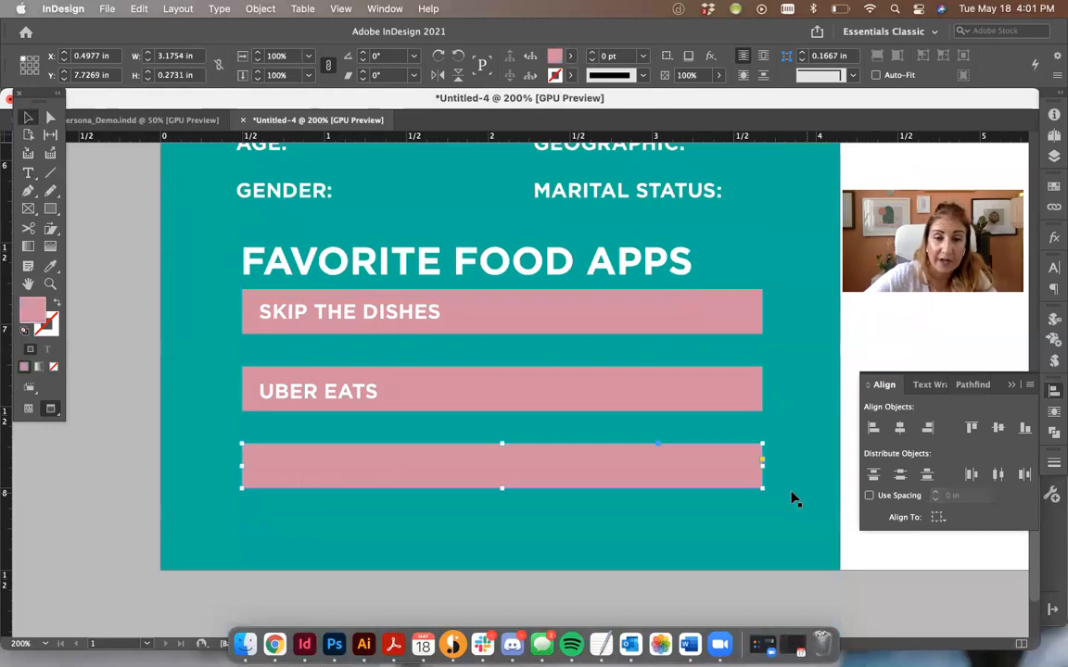
key(shift+Down)
drag(345, 467, 347, 431)
Shorten the front copy of the lowest bar to about 2.857 in wide from its right end, filled with New Color Swatch.
drag(394, 502, 417, 486)
drag(761, 467, 710, 463)
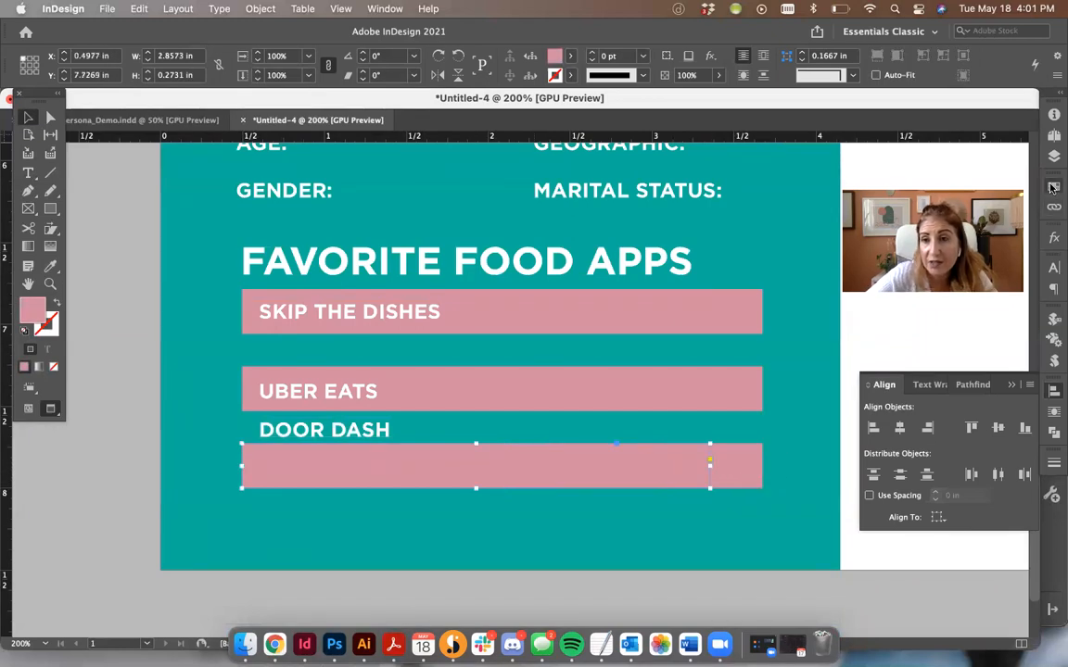
click(1053, 187)
click(923, 358)
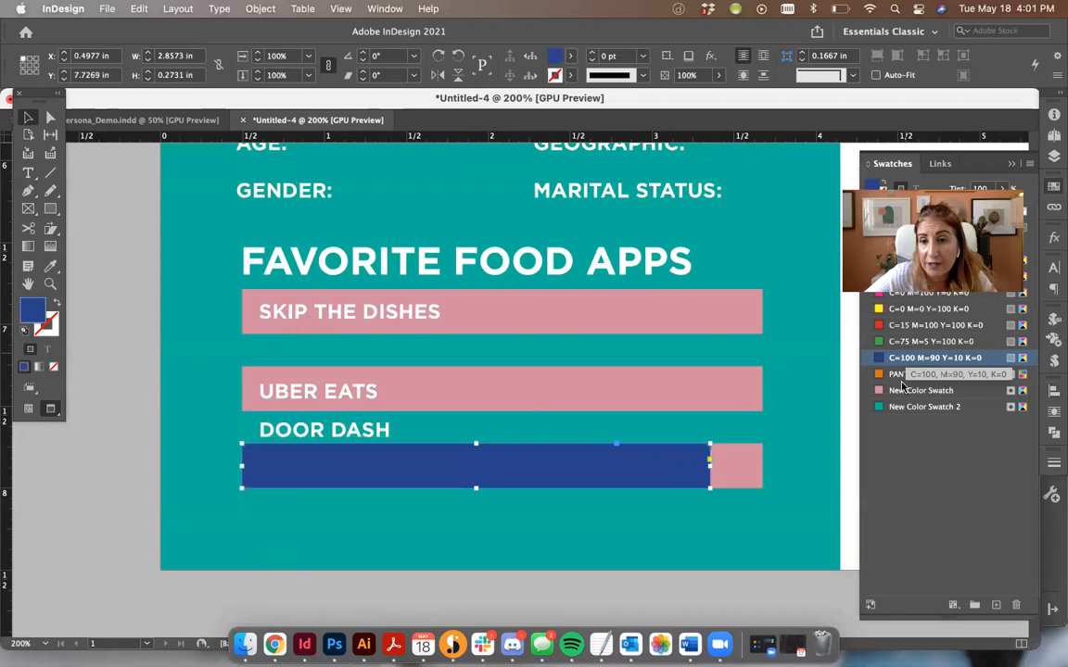
click(917, 391)
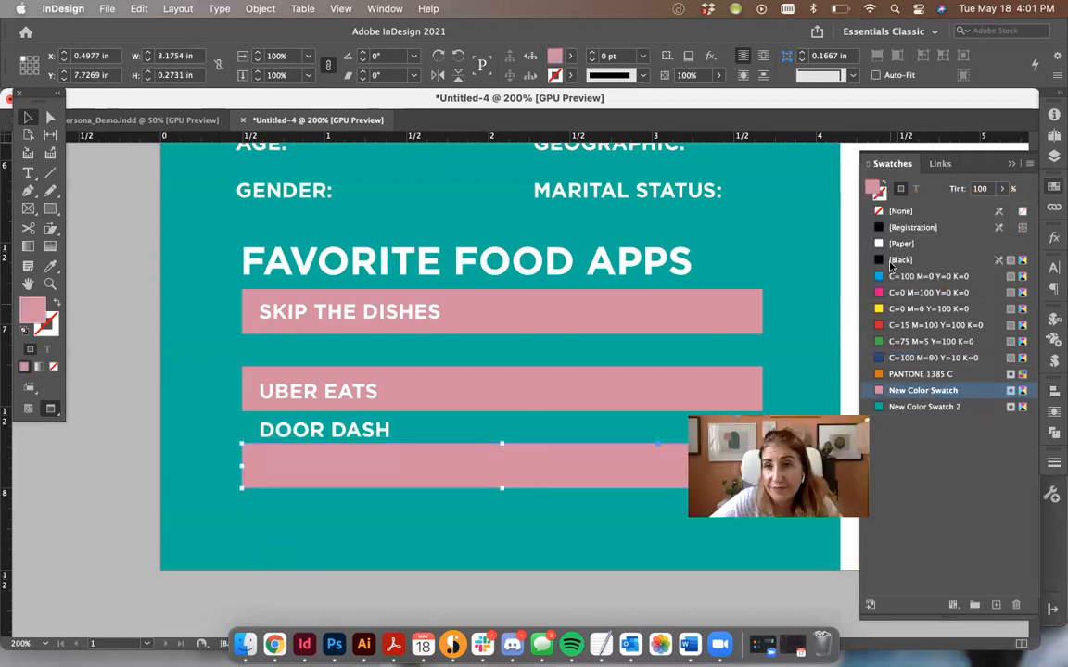
Fill the full-width lowest bar and the two upper bars with the [Paper] swatch.
click(903, 244)
click(746, 380)
shift+click(751, 312)
click(890, 245)
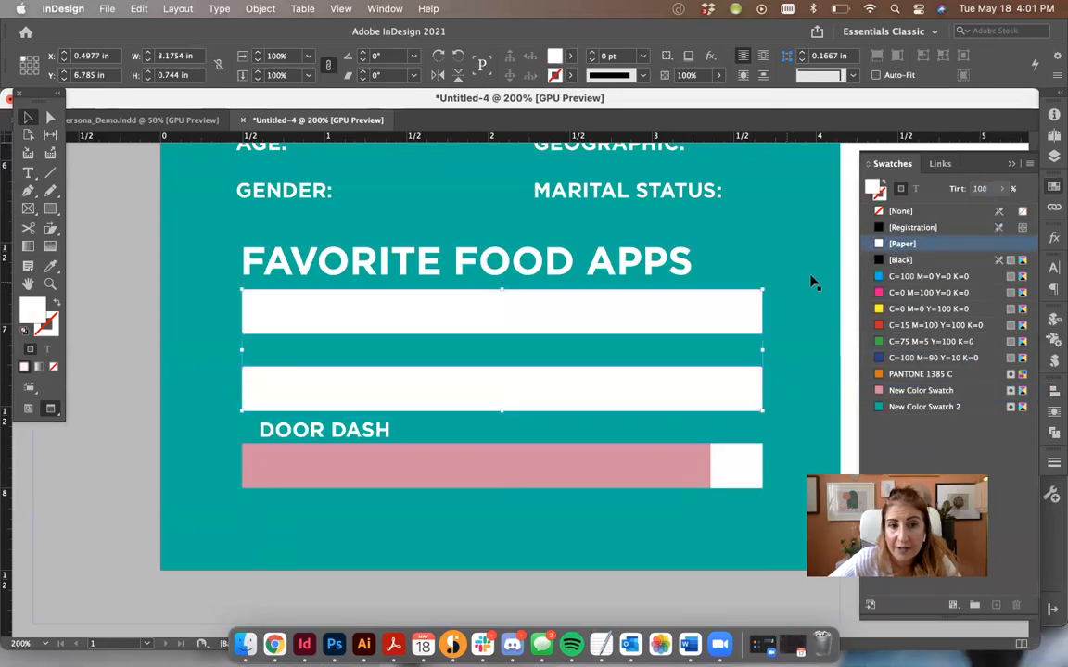
drag(362, 432, 372, 473)
click(212, 469)
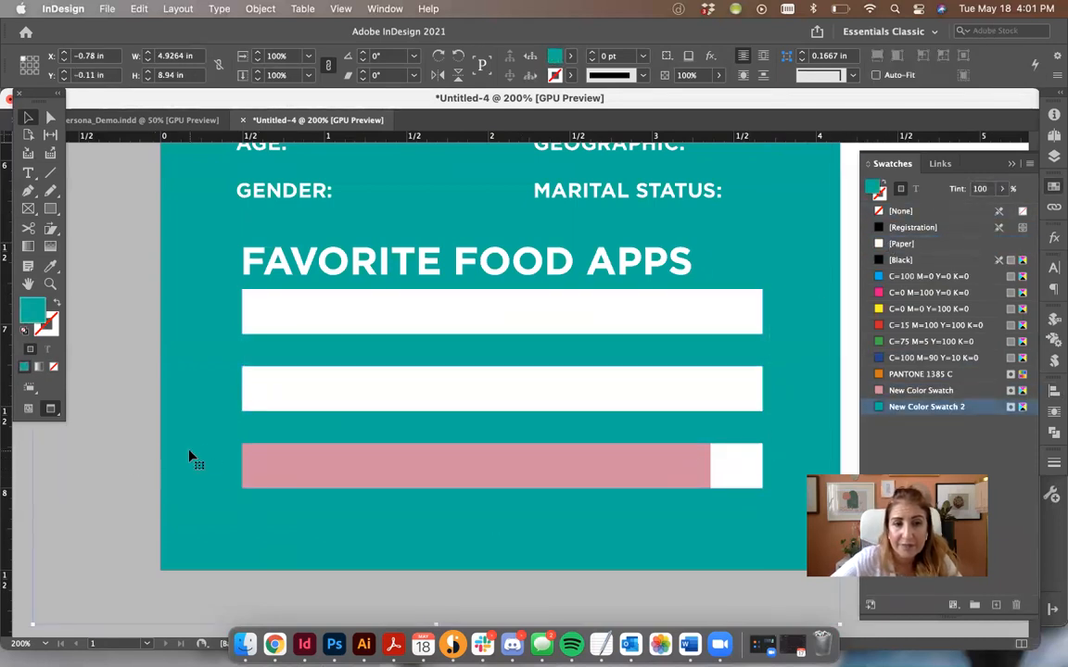
key(super+z)
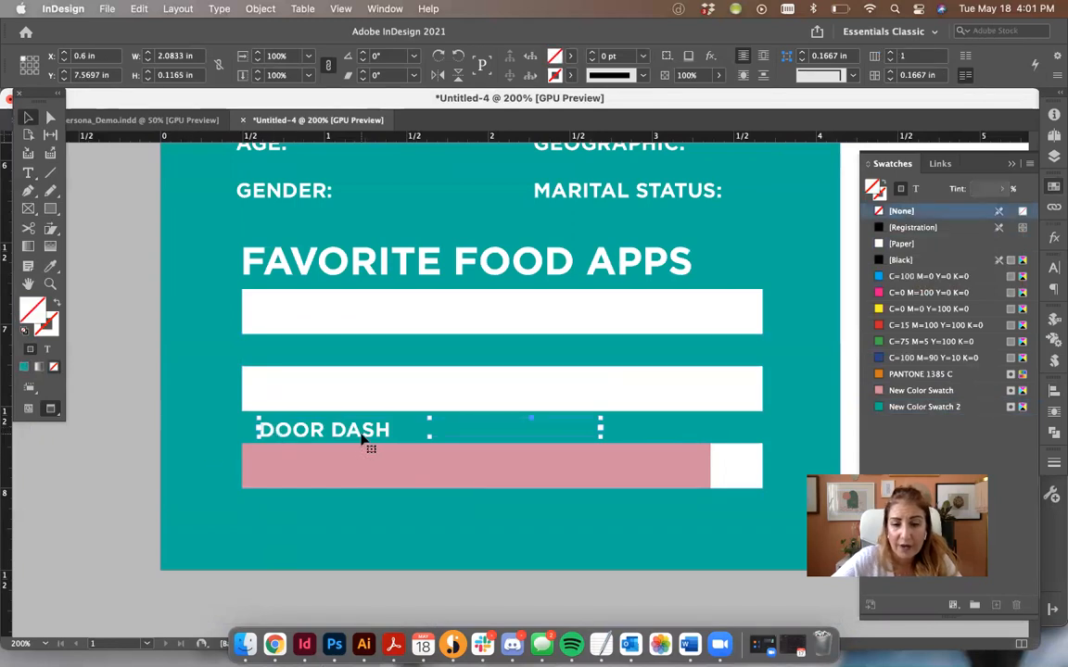
Place the DOOR DASH label in front of the shortened pink bar at about Y 7.805 in.
drag(257, 430, 288, 469)
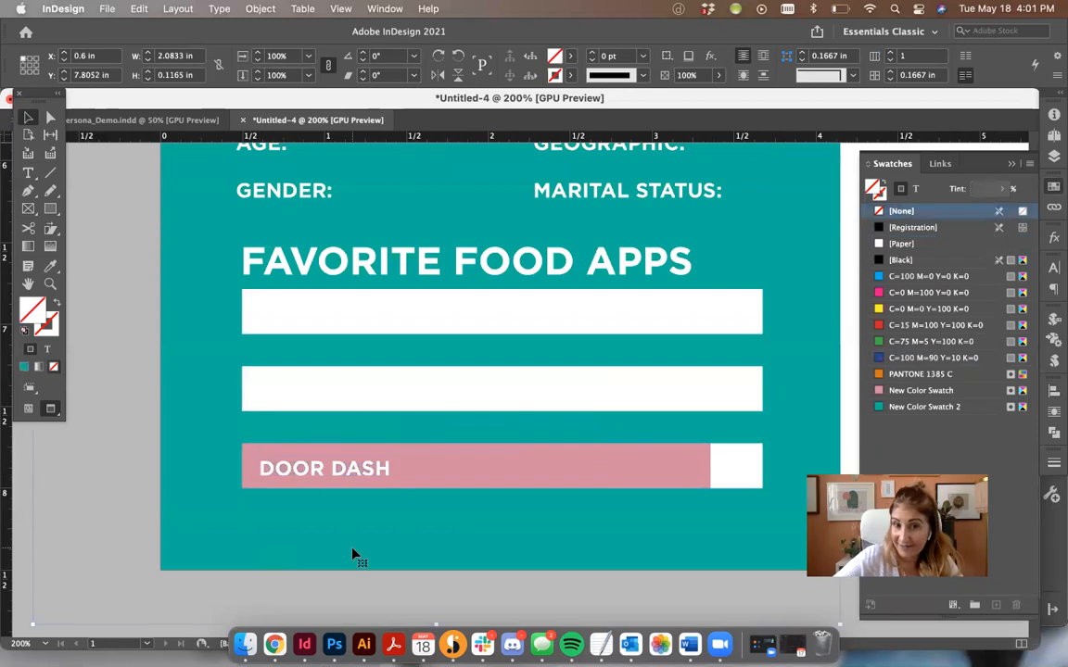
click(355, 555)
Move the UBER EATS label just below the second white bar and SKIP THE DISHES just below the first.
click(295, 393)
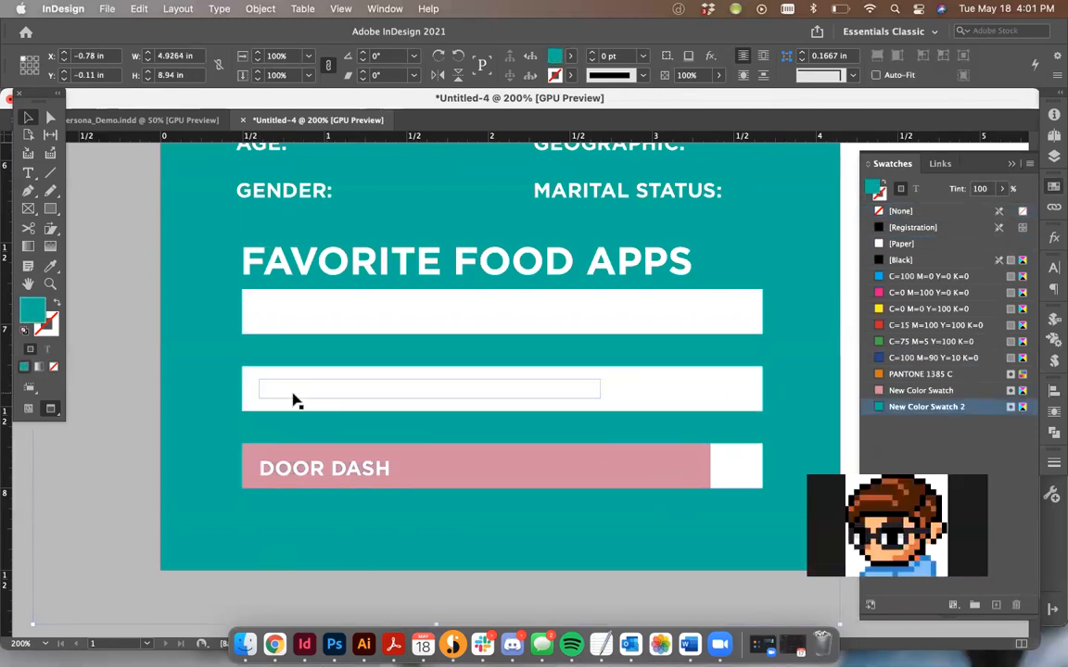
drag(300, 397, 305, 444)
click(306, 315)
drag(305, 310, 309, 364)
click(733, 388)
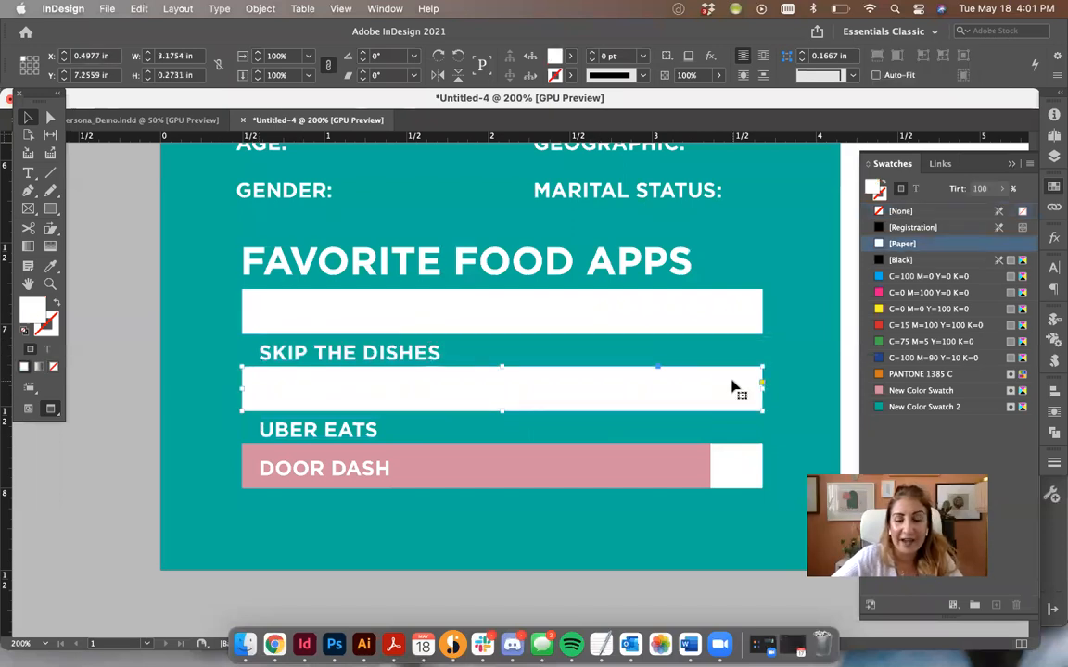
Copy the middle white bar and paste the duplicate in place.
scroll(789, 378, up, 2)
click(167, 334)
scroll(835, 334, right, 2)
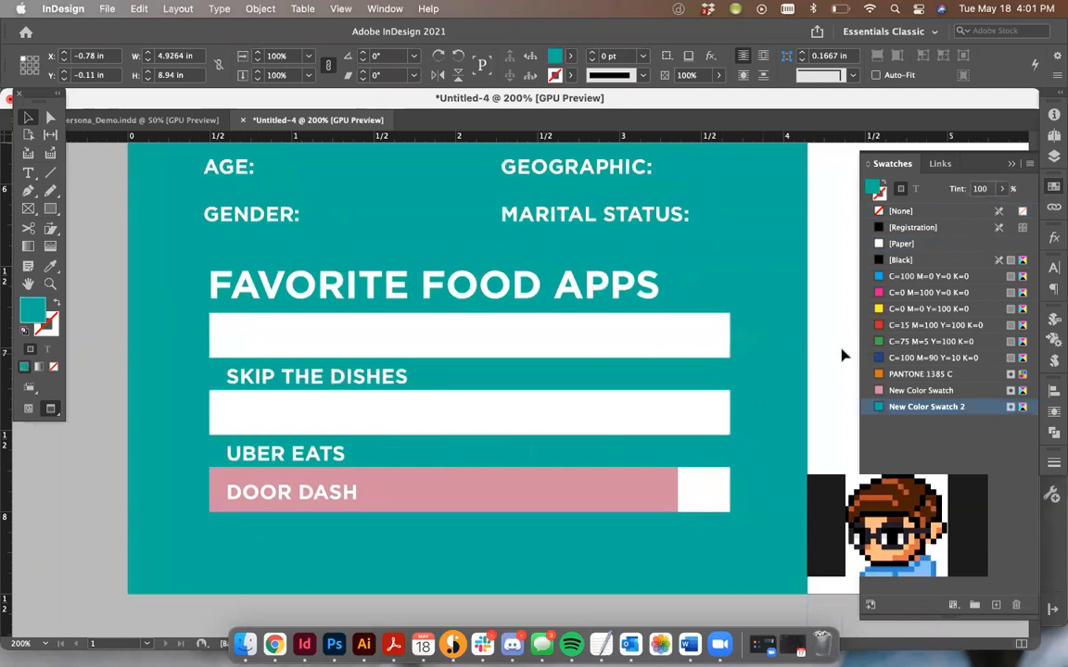
click(842, 355)
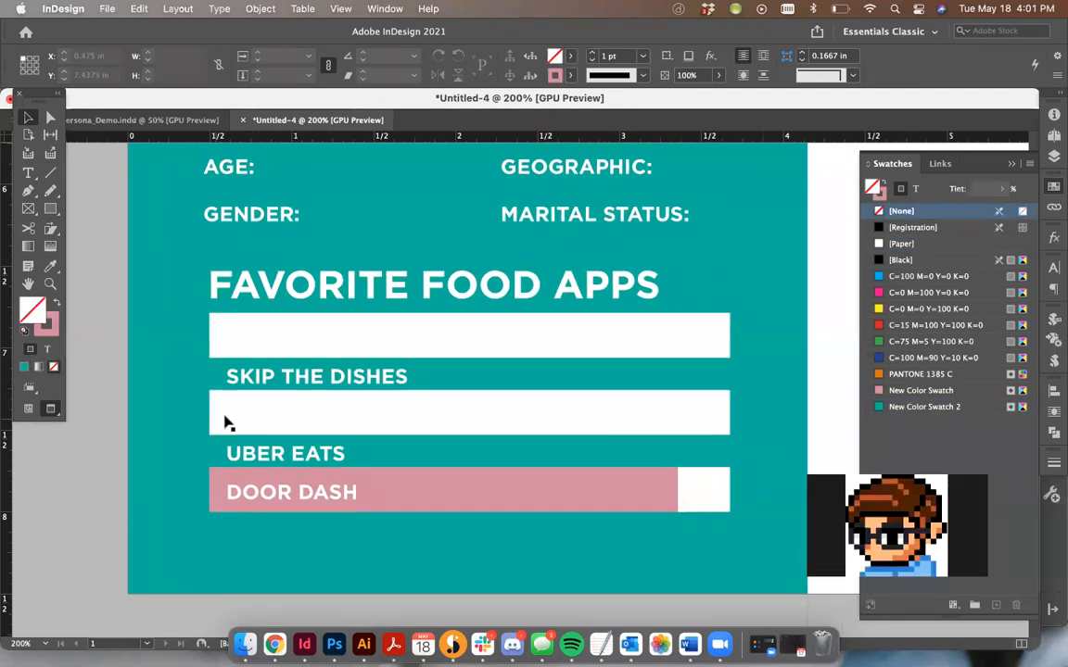
click(688, 417)
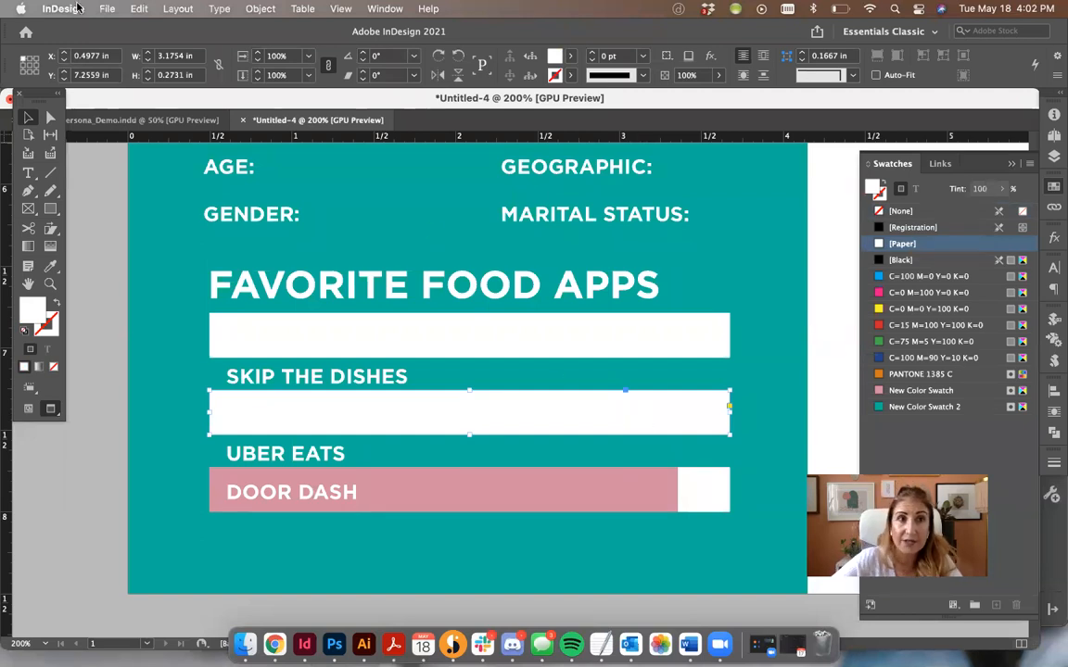
click(151, 10)
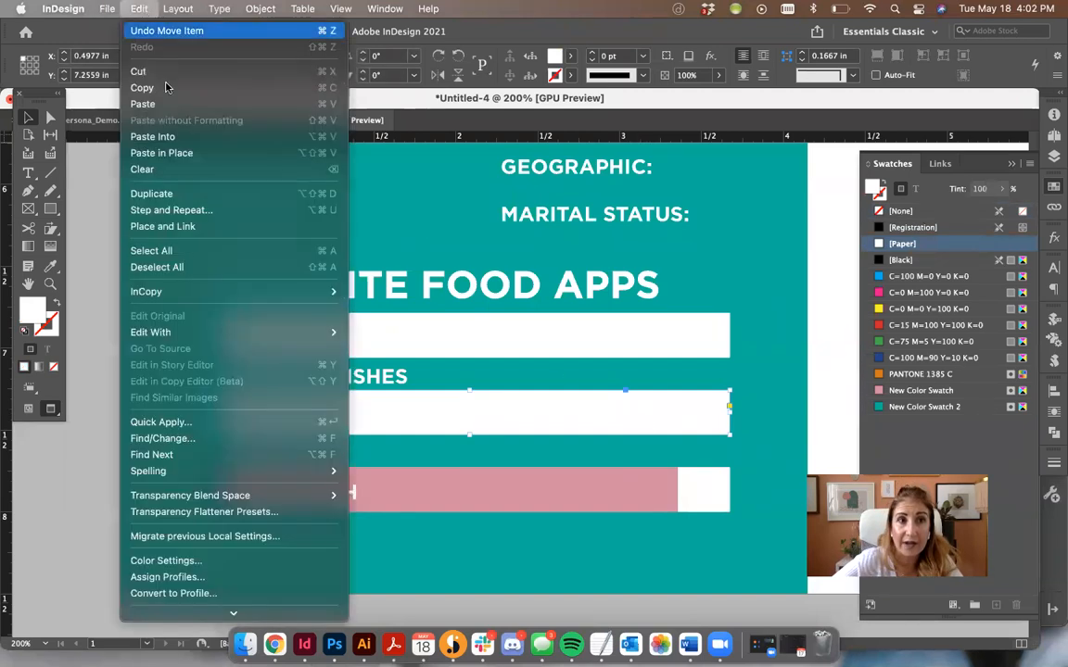
click(137, 7)
click(138, 8)
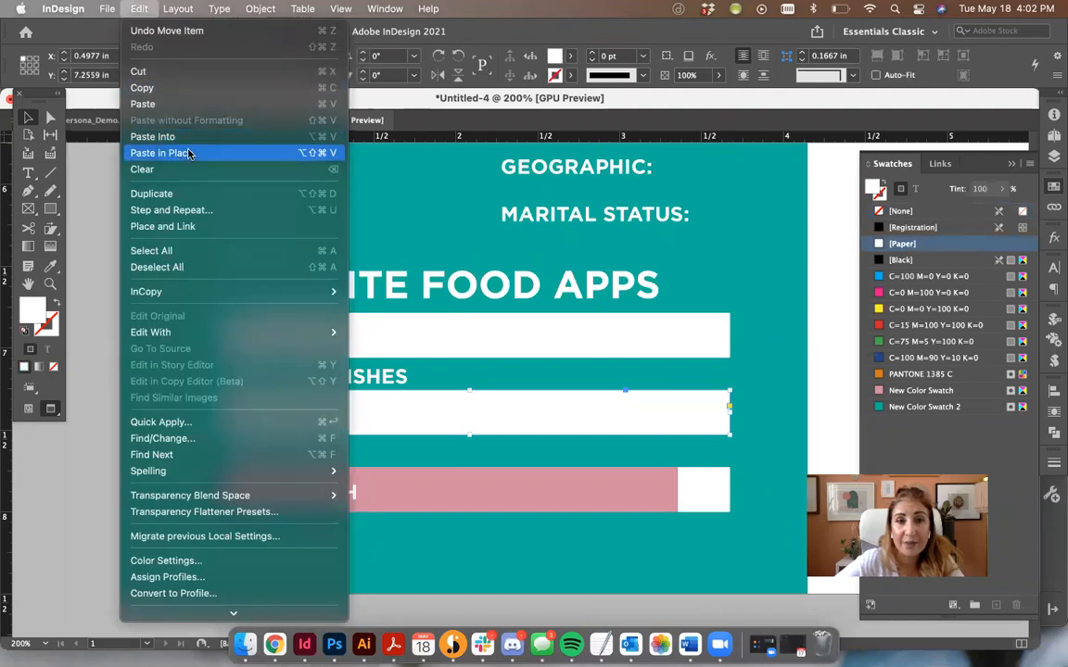
click(162, 153)
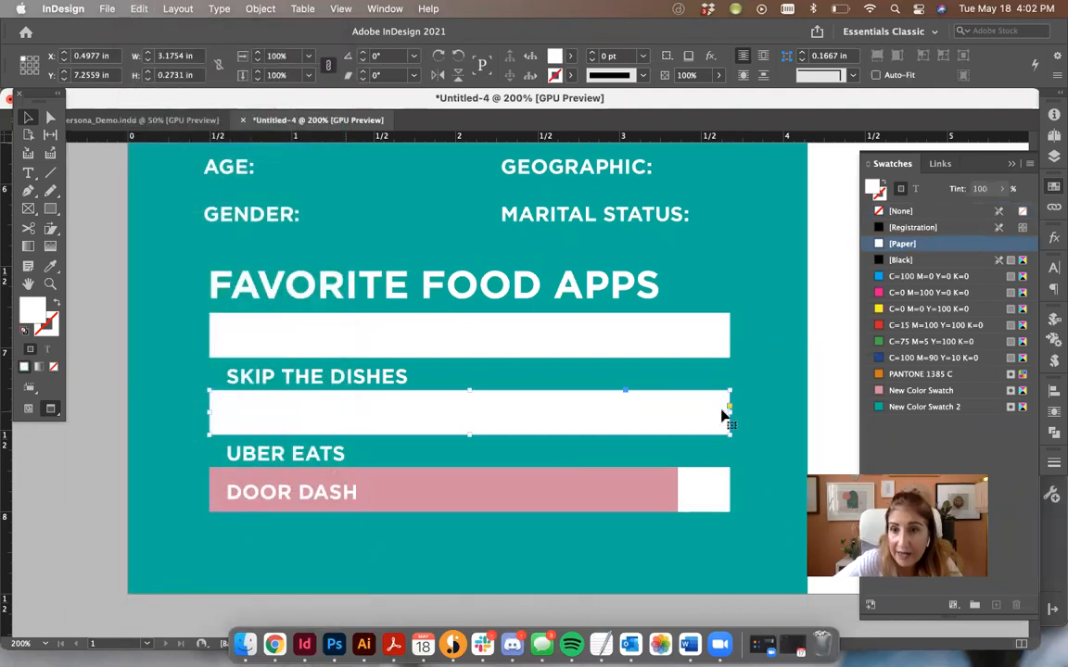
Make the pasted middle bar a New Color Swatch bar about 1.332 in wide and move the UBER EATS label onto it.
click(897, 391)
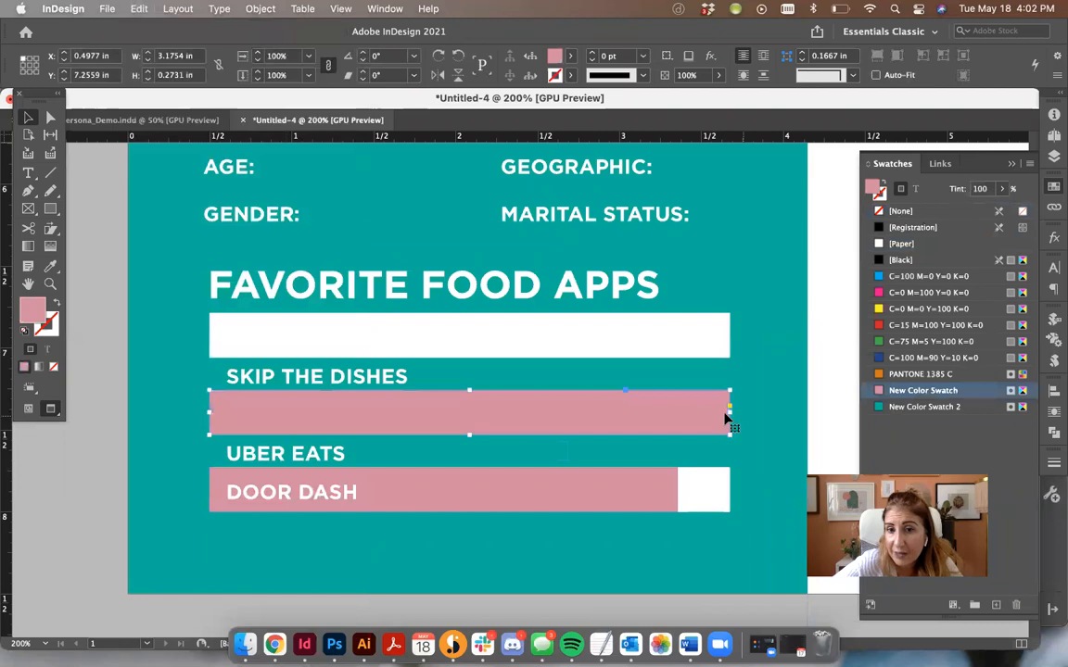
drag(727, 411, 430, 425)
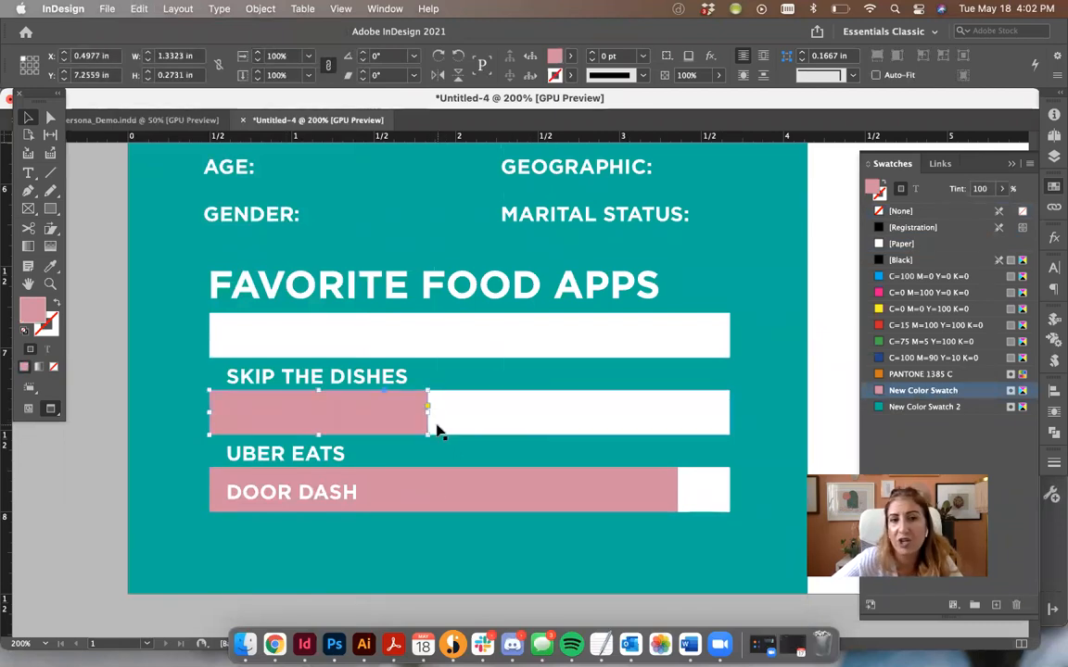
click(315, 453)
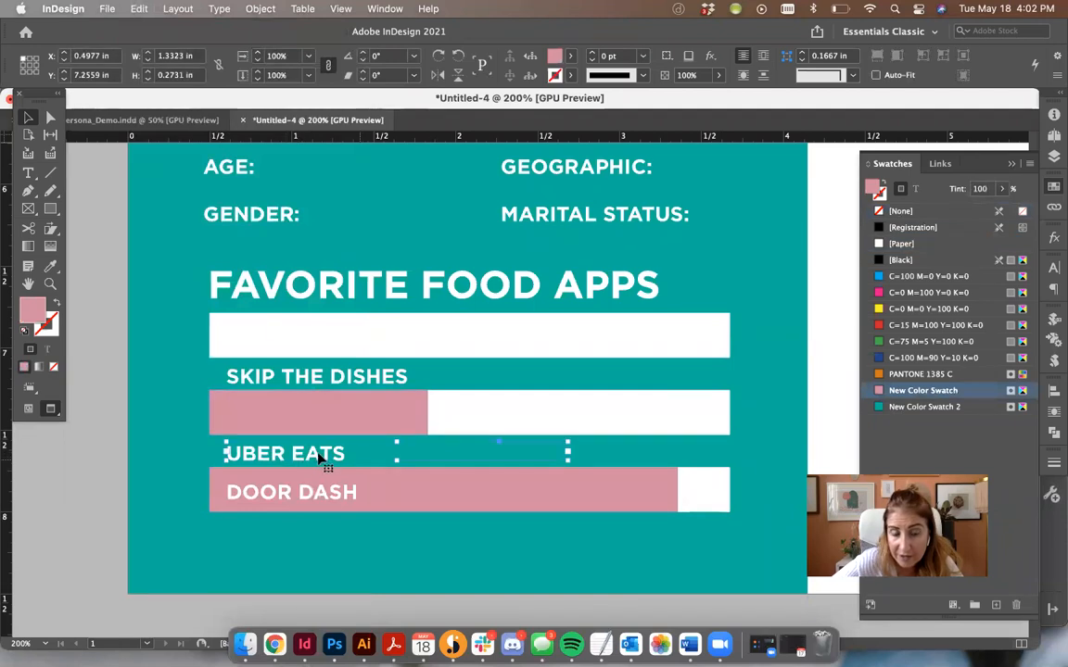
drag(315, 443, 311, 405)
Paste a copy of the top white bar in place, filled with New Color Swatch and shortened from its right end to about 70% width.
click(503, 341)
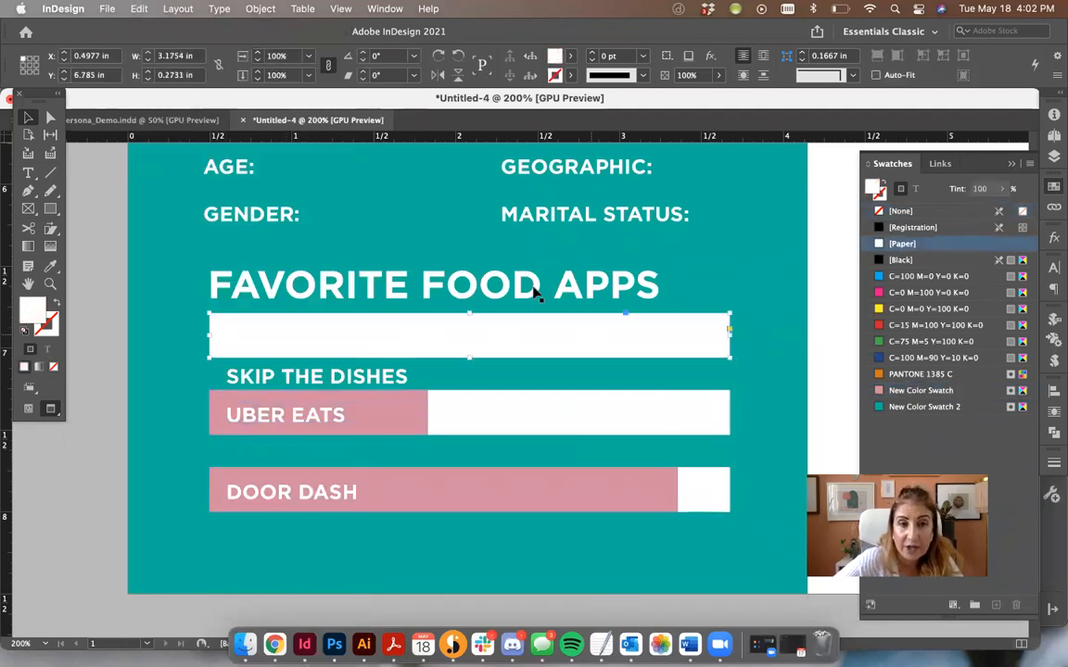
click(140, 11)
click(150, 88)
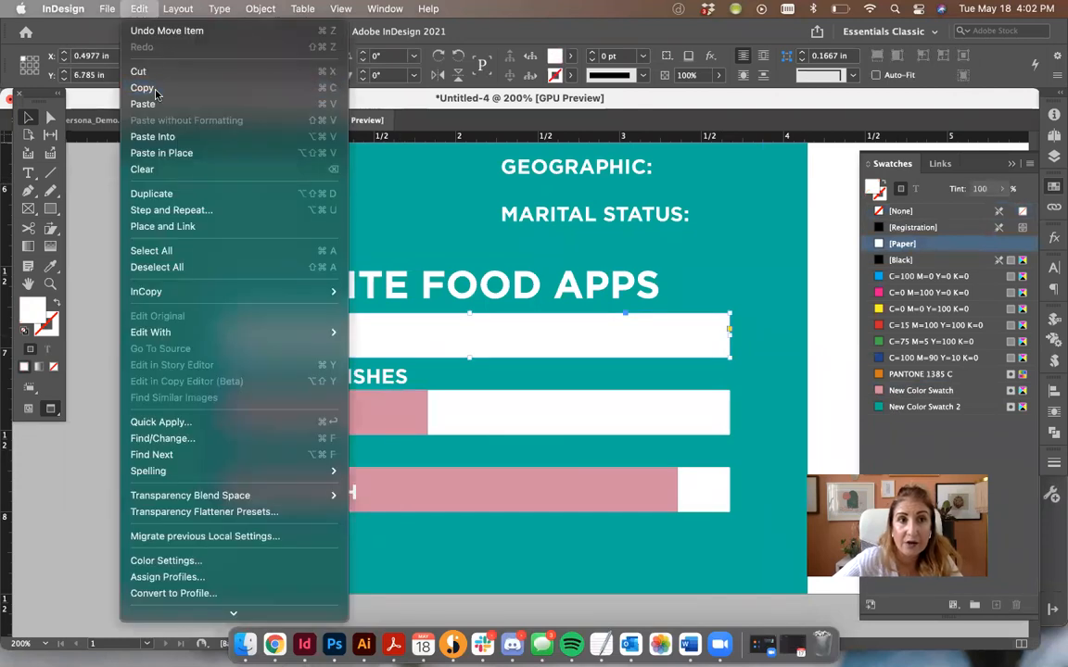
click(139, 10)
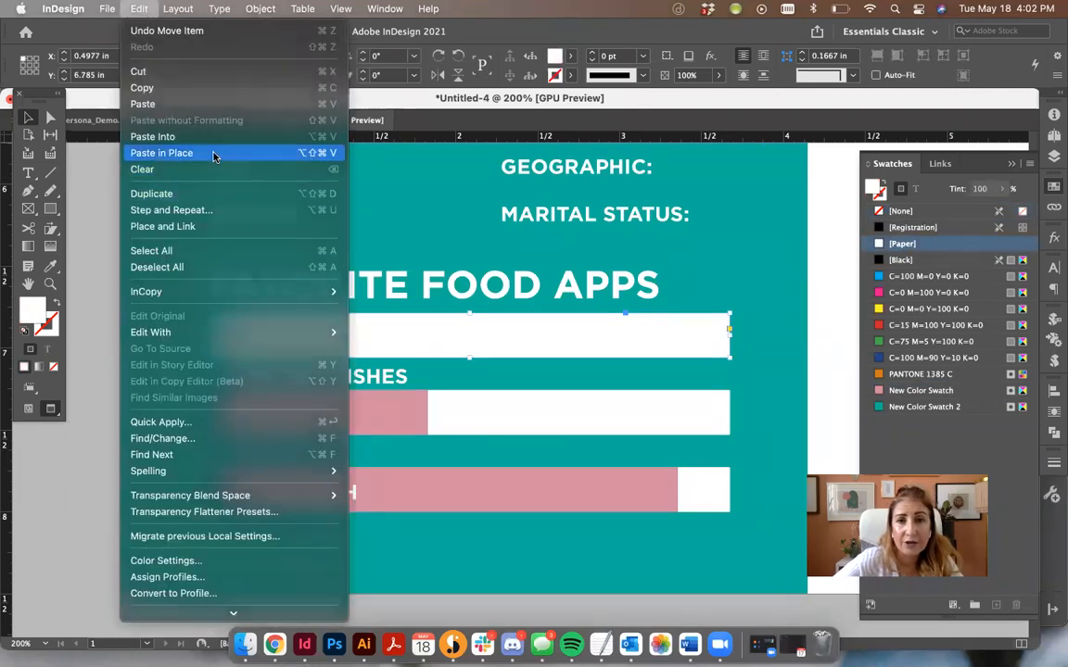
click(167, 153)
click(908, 390)
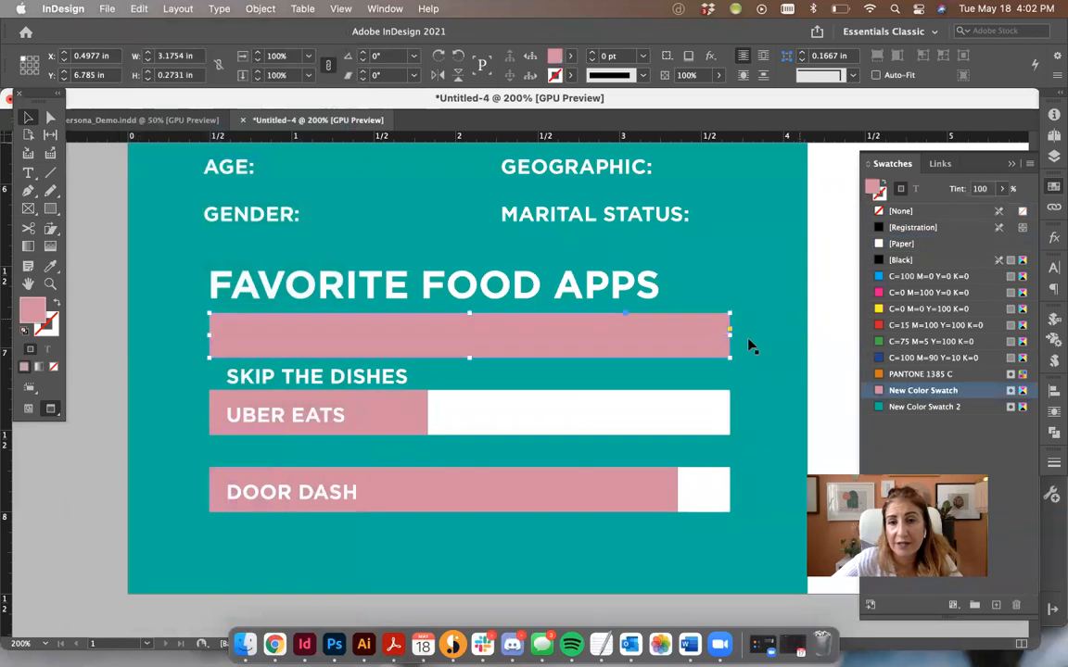
drag(729, 336, 571, 348)
Place the SKIP THE DISHES label in front of the top pink bar at about Y 6.863 in.
drag(368, 382, 362, 345)
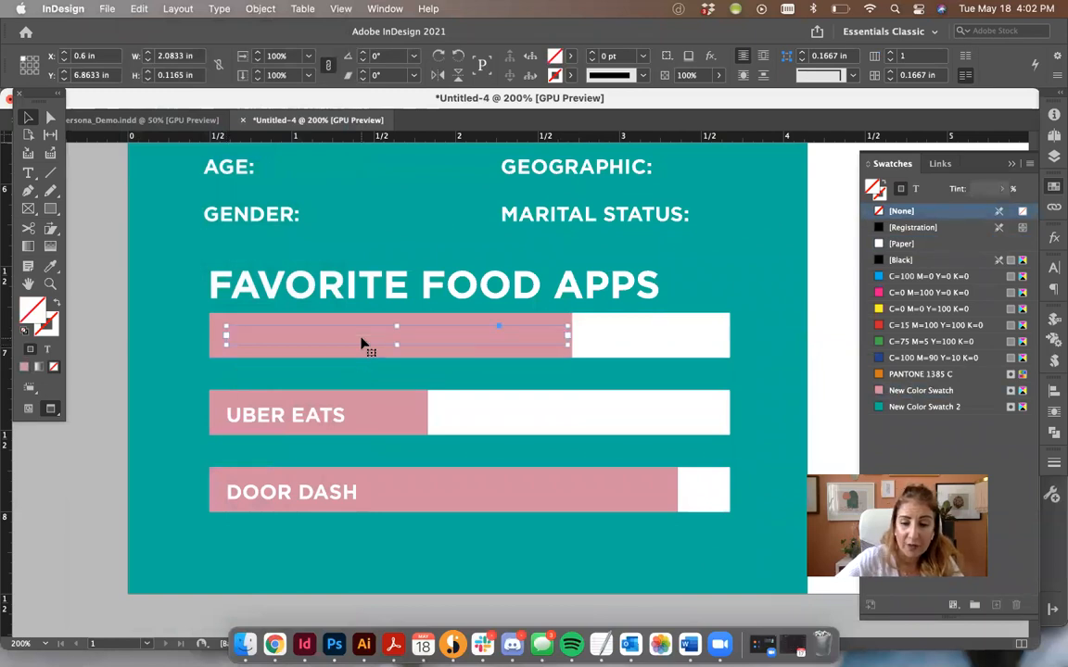
key(super+shift+bracketright)
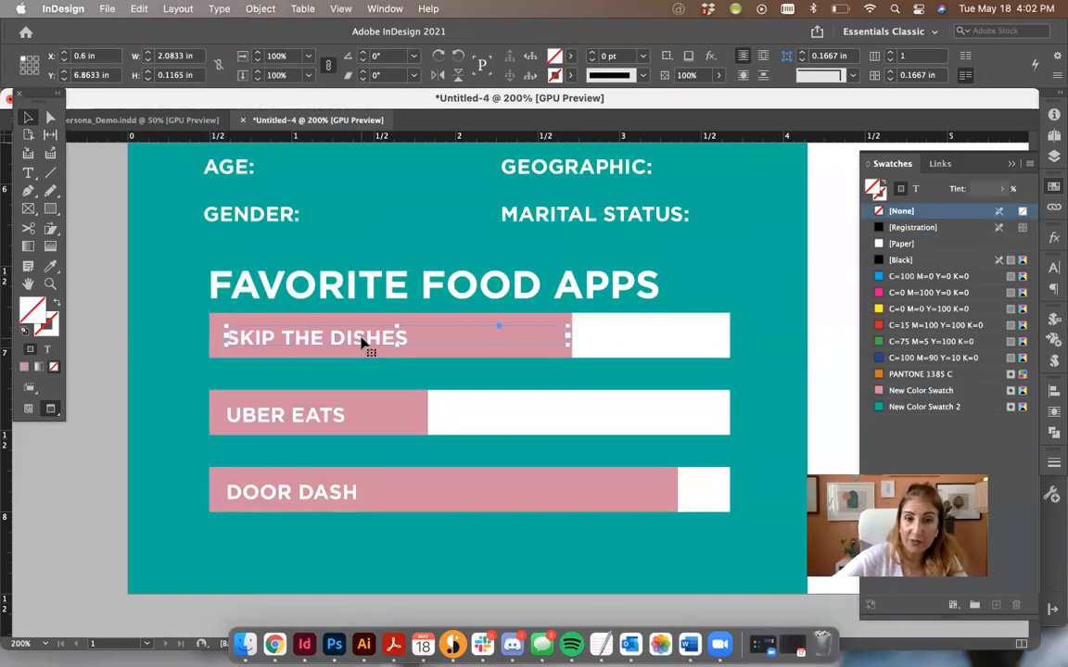
Locate the Arrange commands that control the stacking order of the selected label.
scroll(363, 343, up, 3)
click(339, 8)
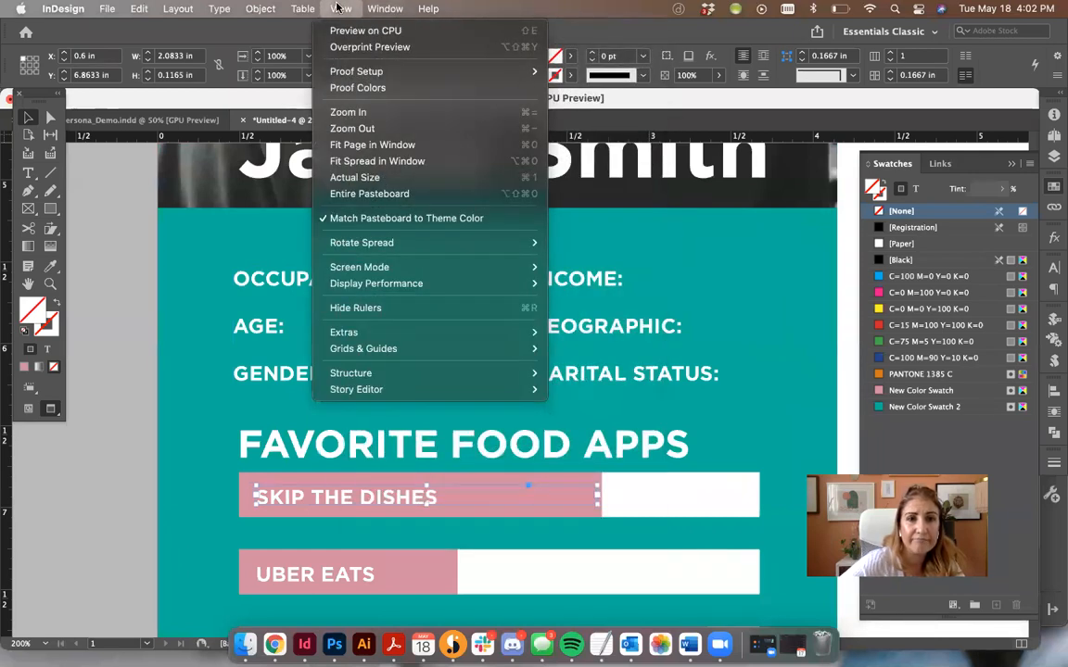
mouse_move(243, 7)
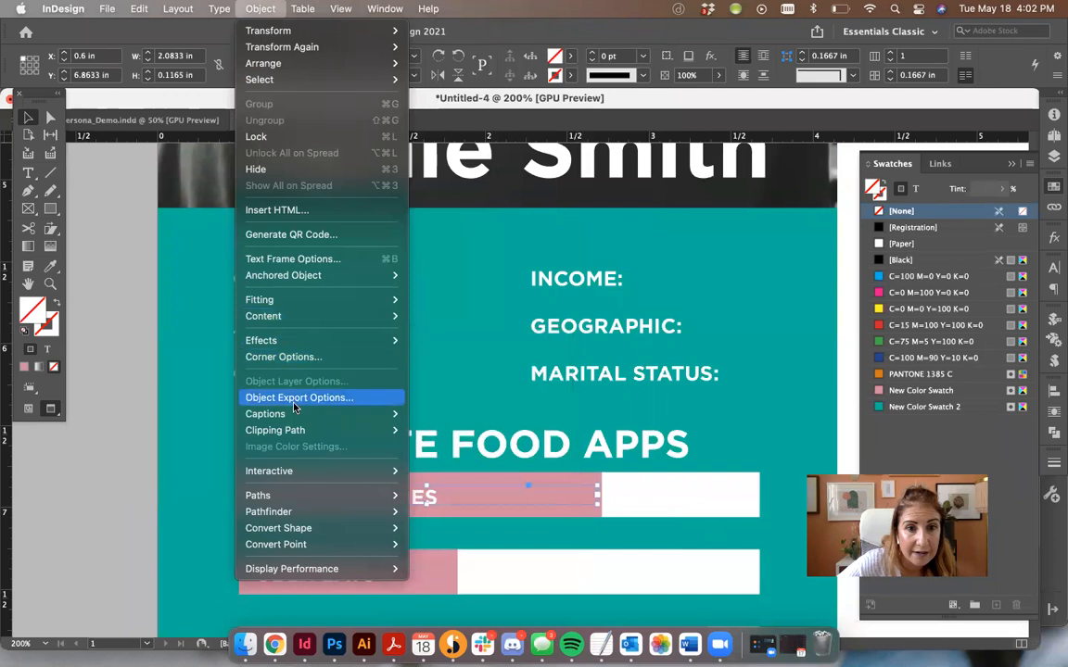
mouse_move(291, 433)
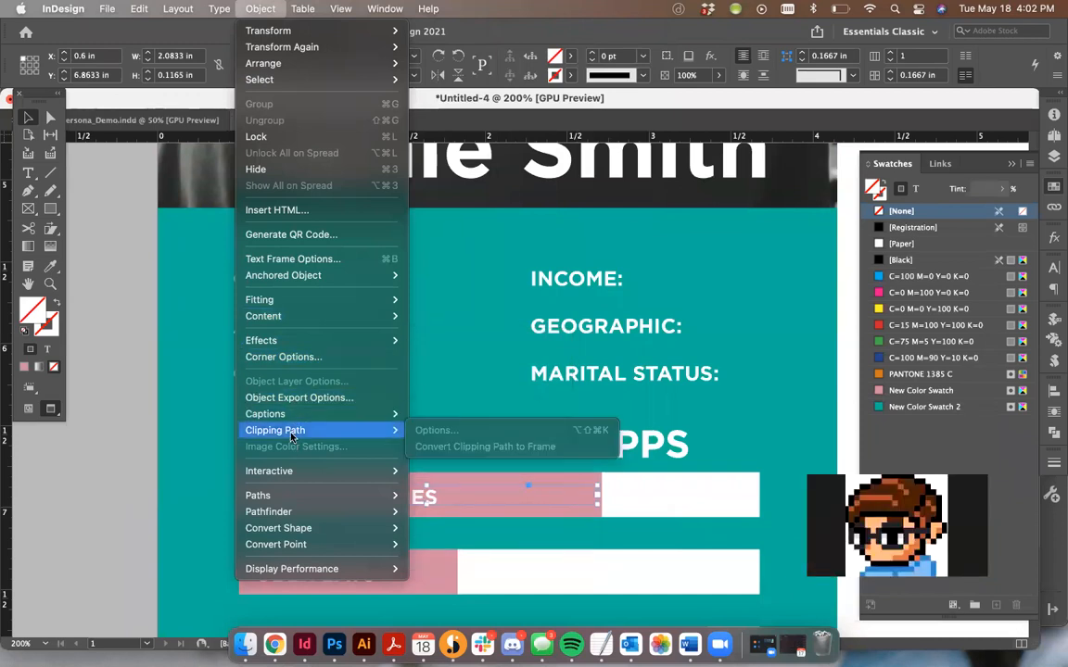
mouse_move(315, 554)
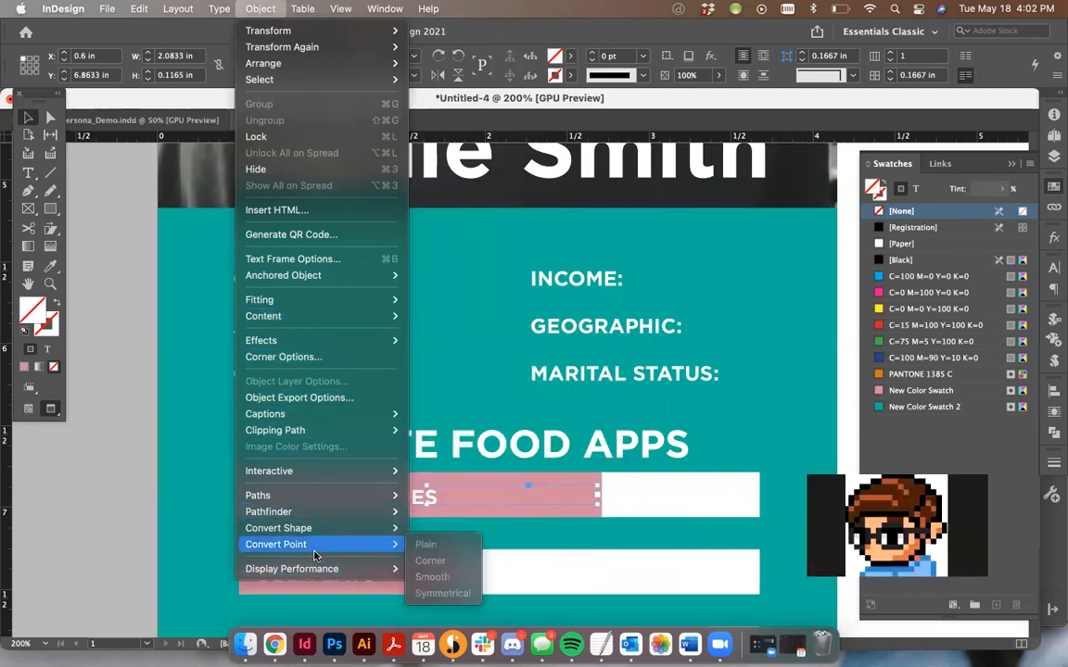
mouse_move(172, 7)
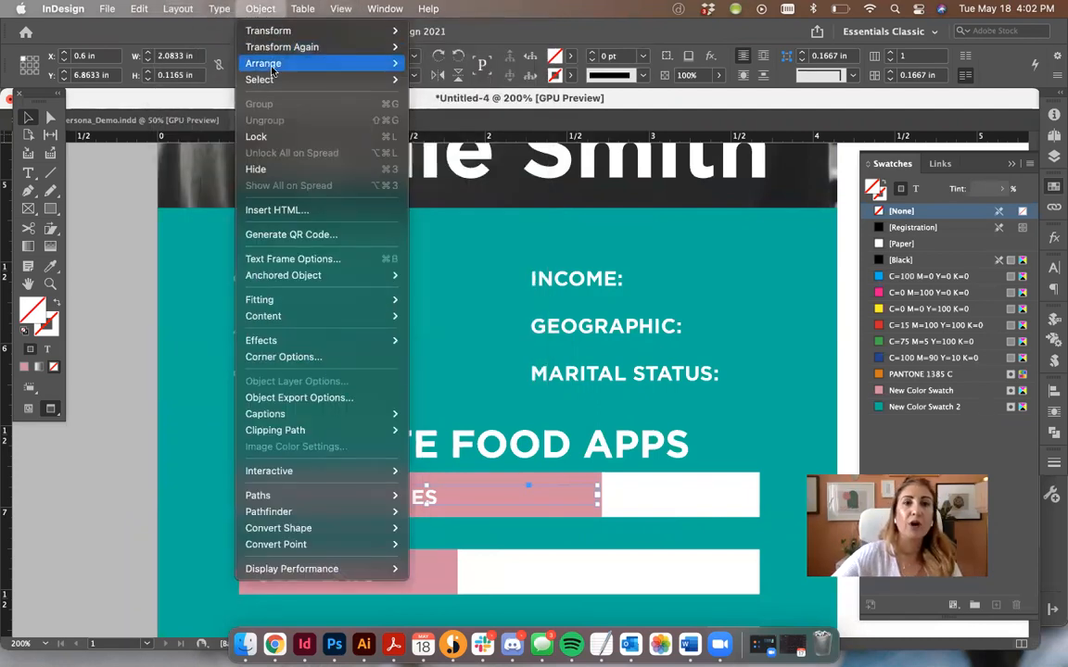
mouse_move(278, 63)
click(466, 113)
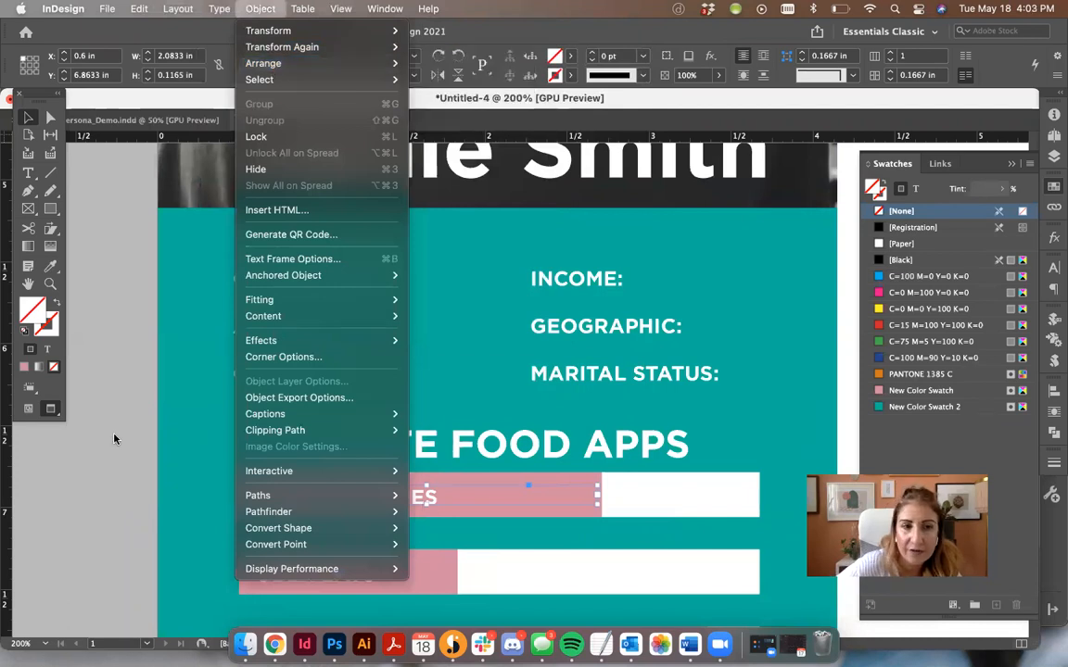
Review the lower part of the persona page at 100%, including the three finished rating bars.
key(super+minus)
key(super+minus)
key(super+minus)
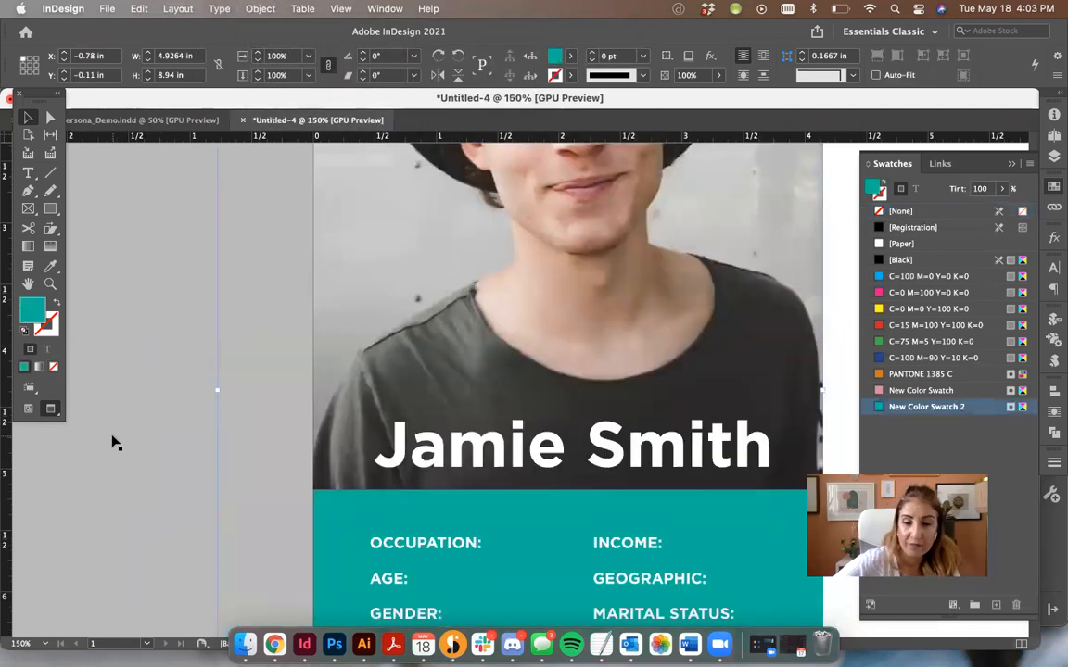
drag(578, 460, 440, 306)
click(637, 389)
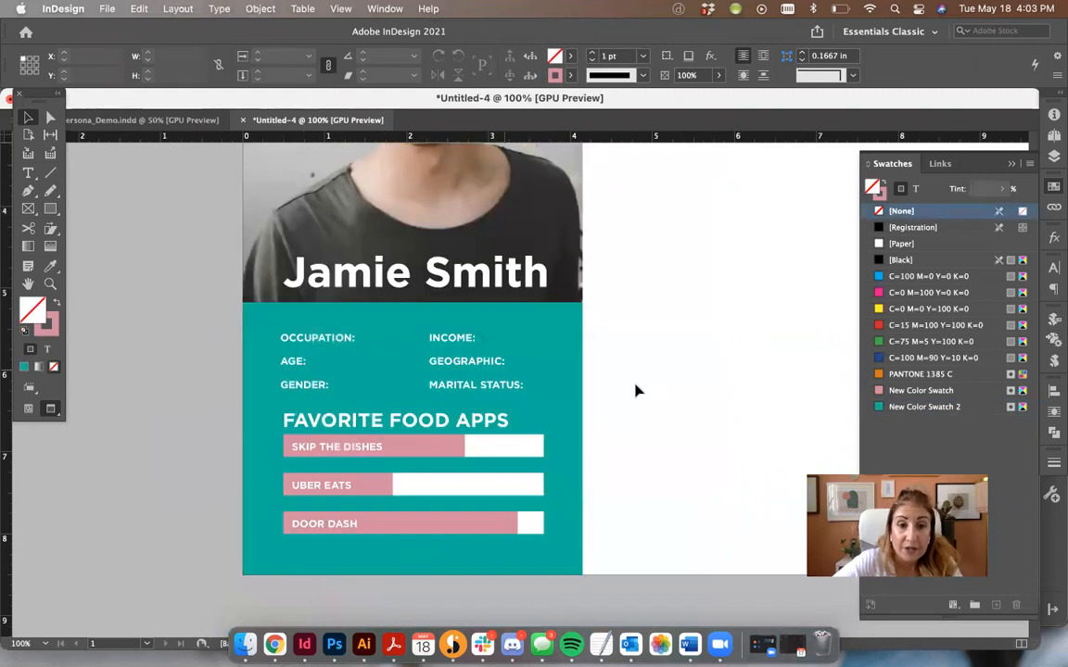
key(w)
key(w)
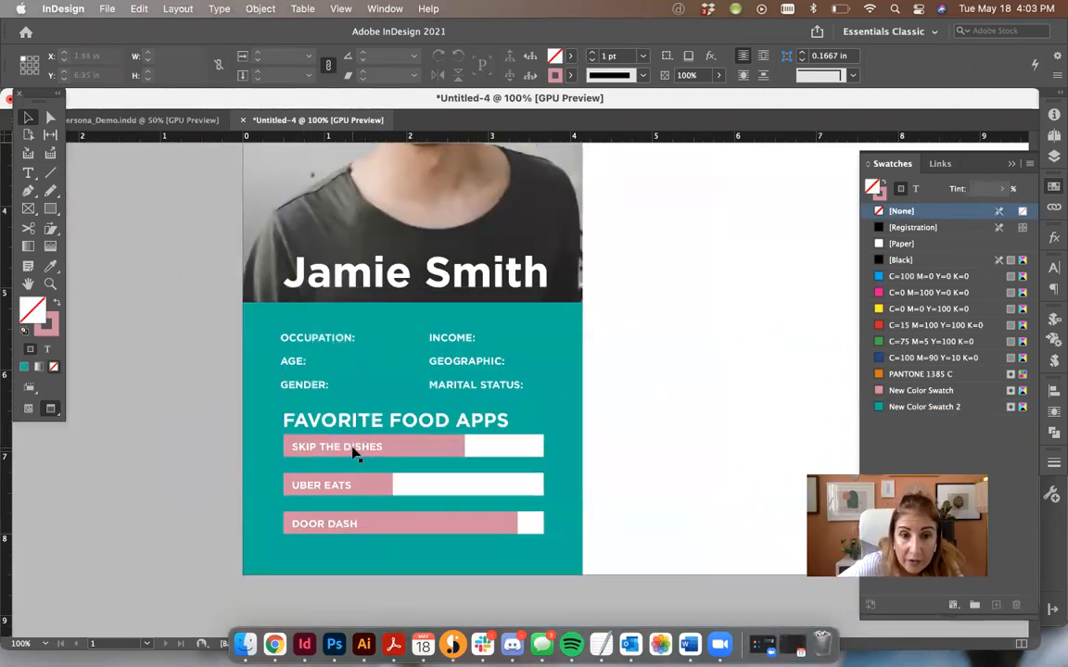
Group each rating bar's white background, pink bar and label into its own group, leaving out the teal background.
click(348, 448)
shift+click(572, 456)
drag(608, 473, 384, 491)
shift+click(571, 481)
drag(630, 537, 327, 521)
shift+click(576, 508)
click(669, 489)
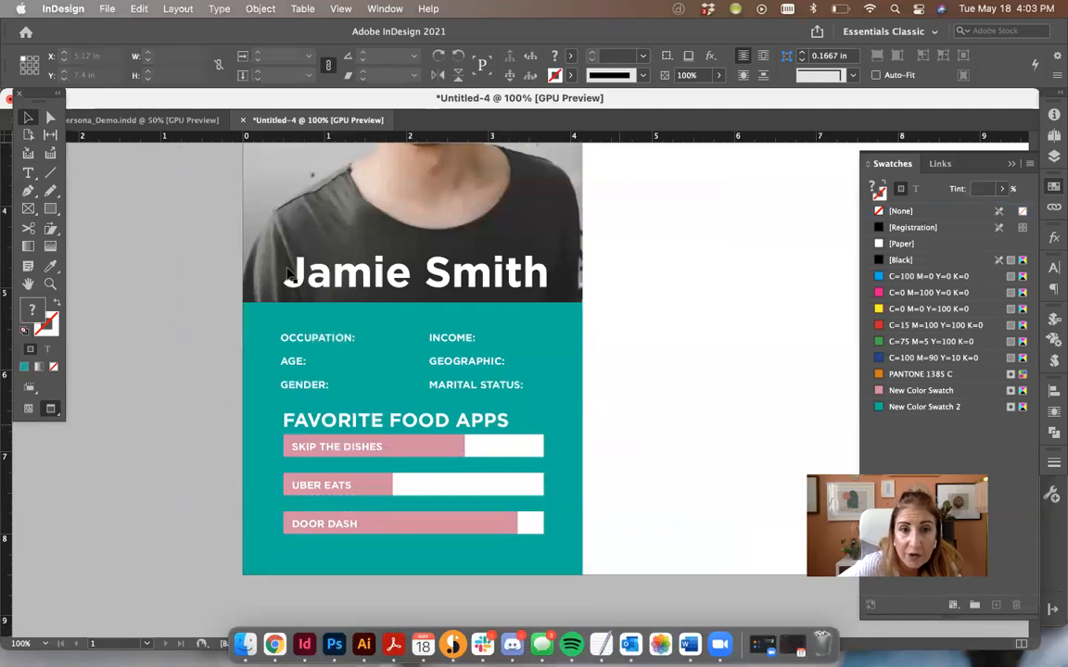
Move the two-column personal details frame up to about Y 5.417 in and shift the FAVORITE FOOD APPS heading slightly up.
drag(300, 335, 299, 327)
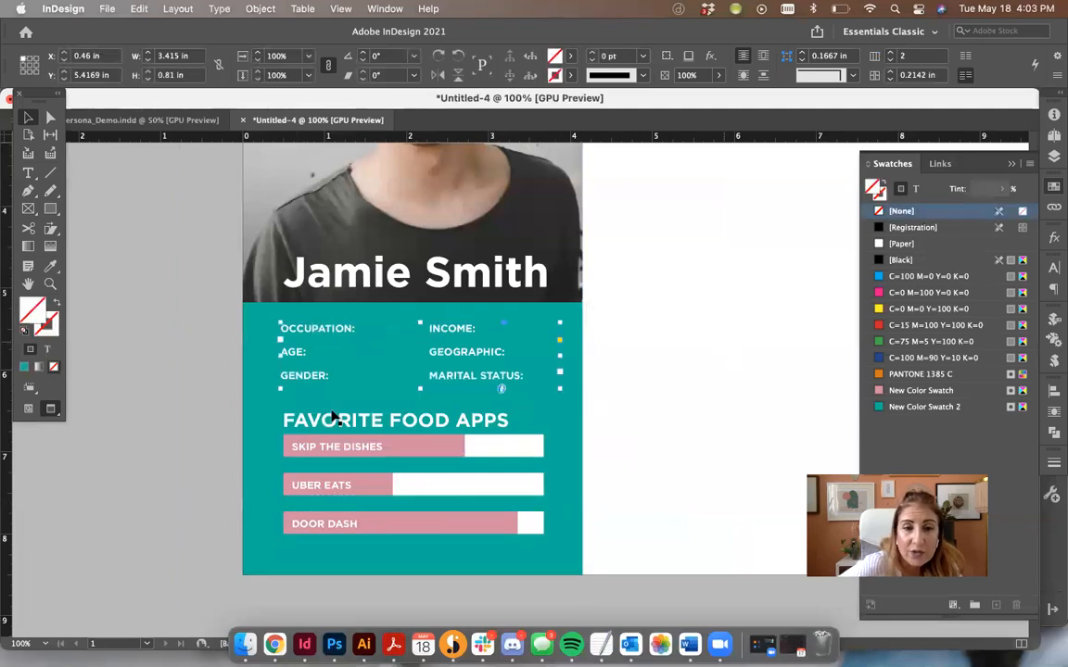
drag(338, 418, 347, 418)
click(656, 389)
Lower the SKIP THE DISHES bar group to about Y 6.913 in and distribute all three bar groups by their vertical centers.
drag(353, 461, 351, 471)
shift+click(340, 483)
shift+click(374, 526)
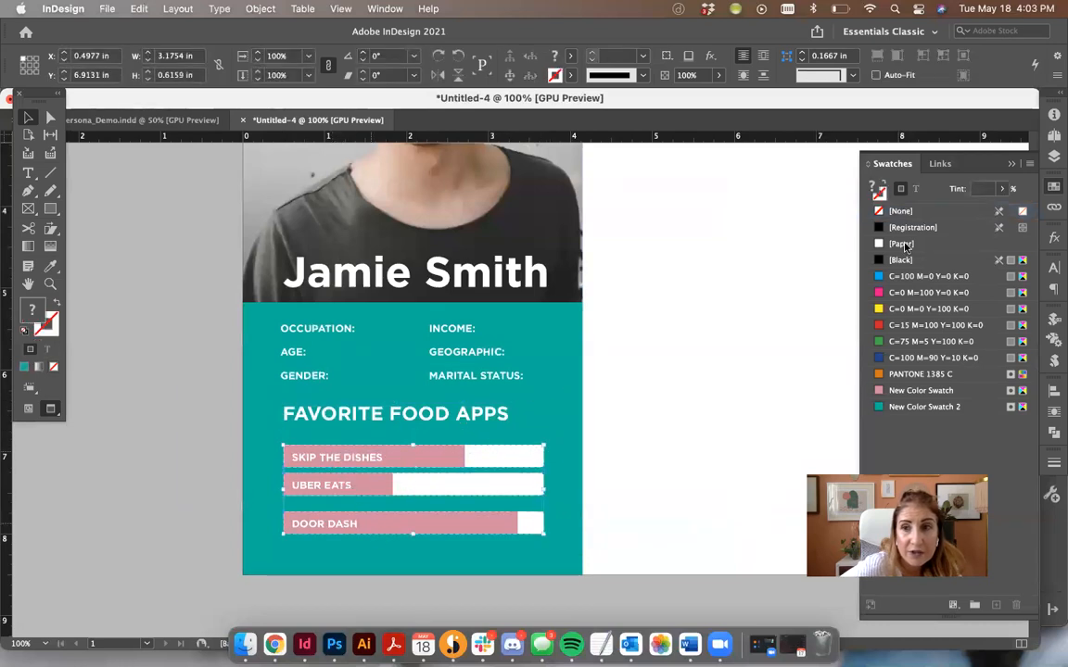
click(1054, 391)
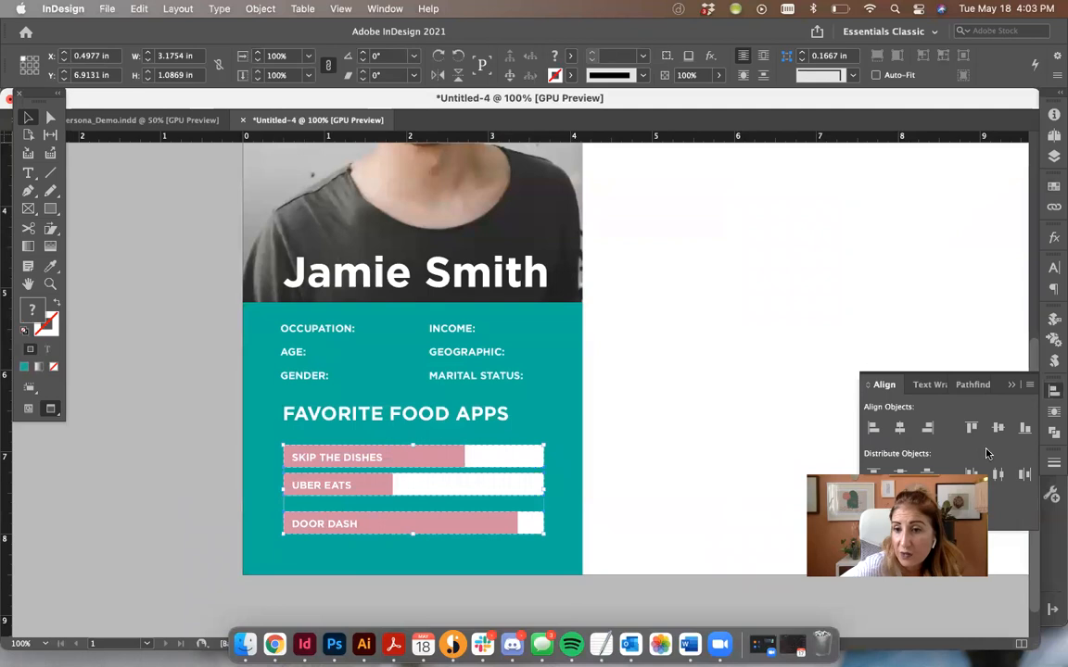
click(899, 476)
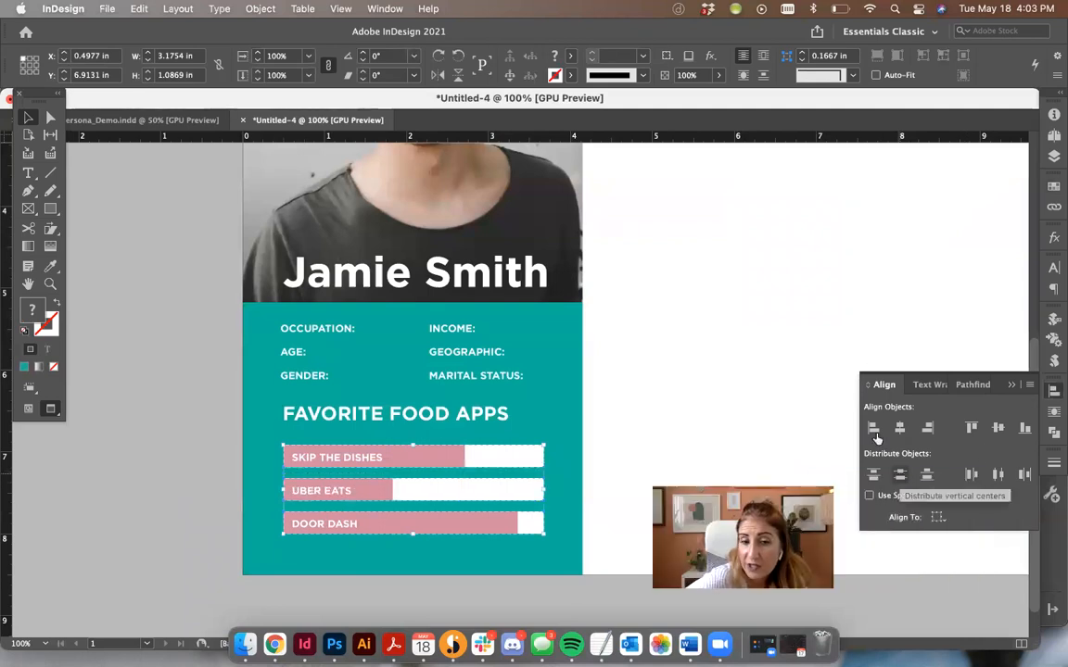
click(751, 345)
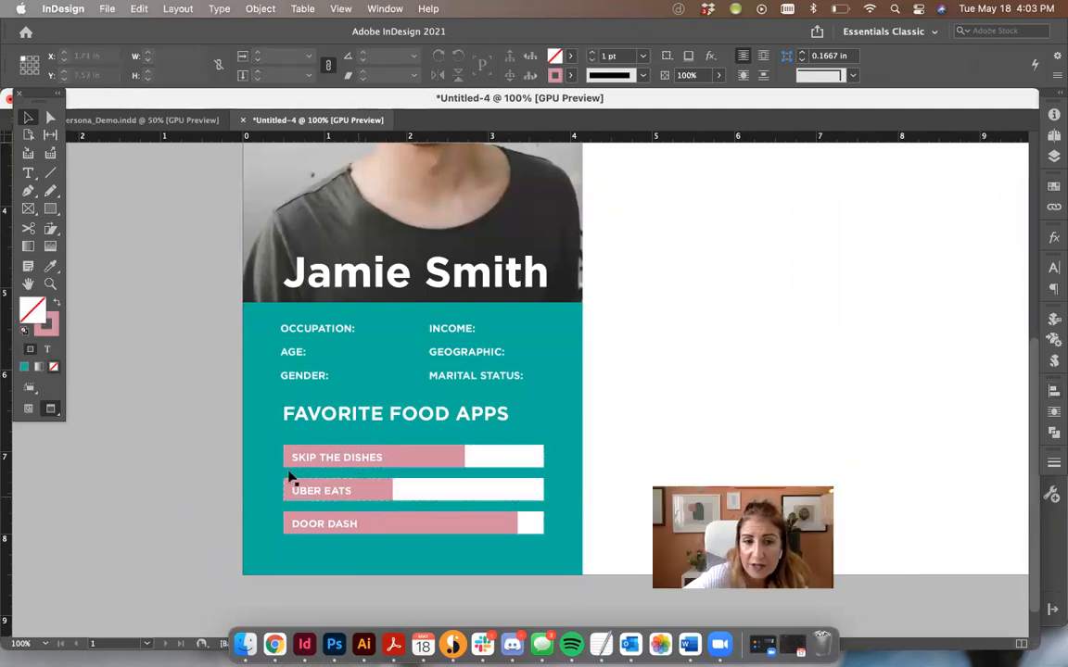
Move the FAVORITE FOOD APPS heading slightly down toward the top rating bar.
drag(363, 415, 362, 431)
click(727, 364)
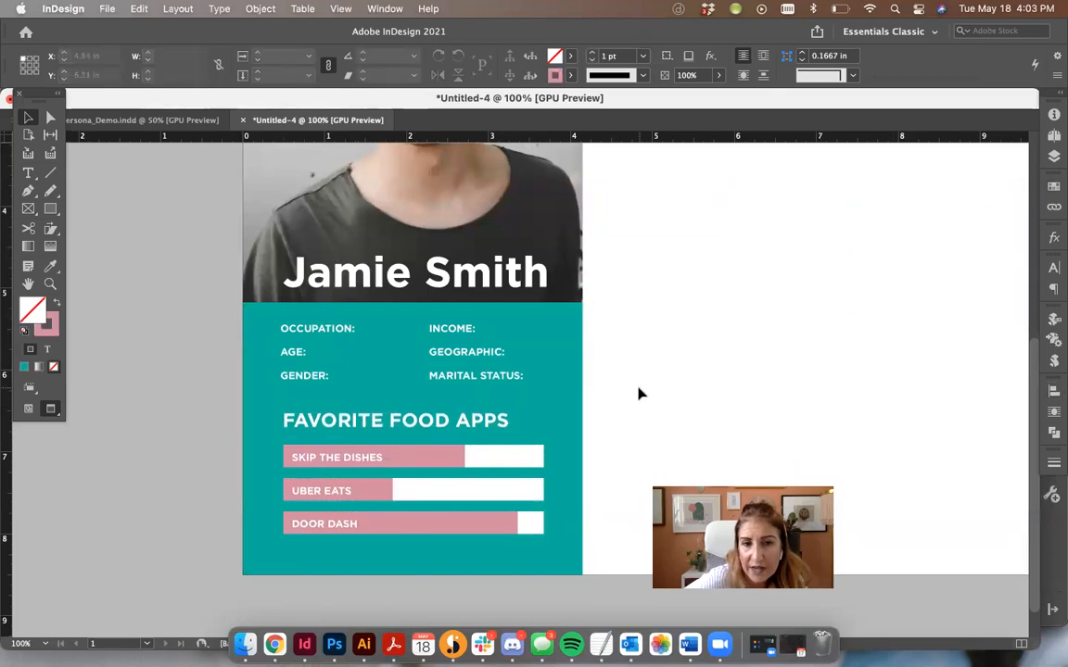
Inspect the whole page at 50% in both Preview and Normal screen modes.
key(super+minus)
key(super+minus)
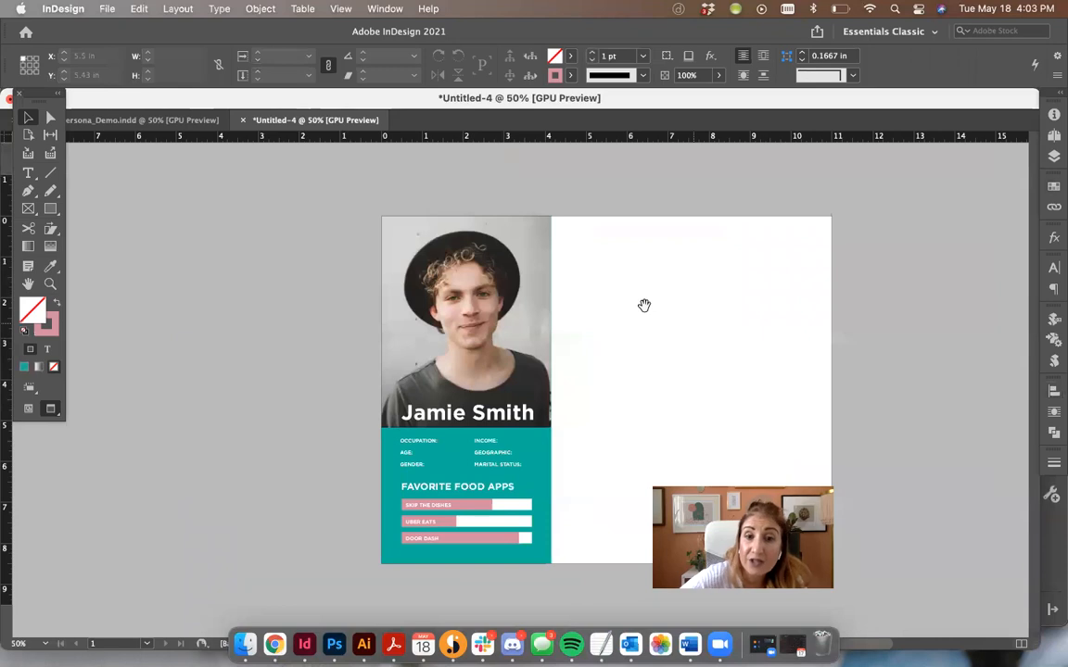
drag(643, 306, 485, 306)
key(w)
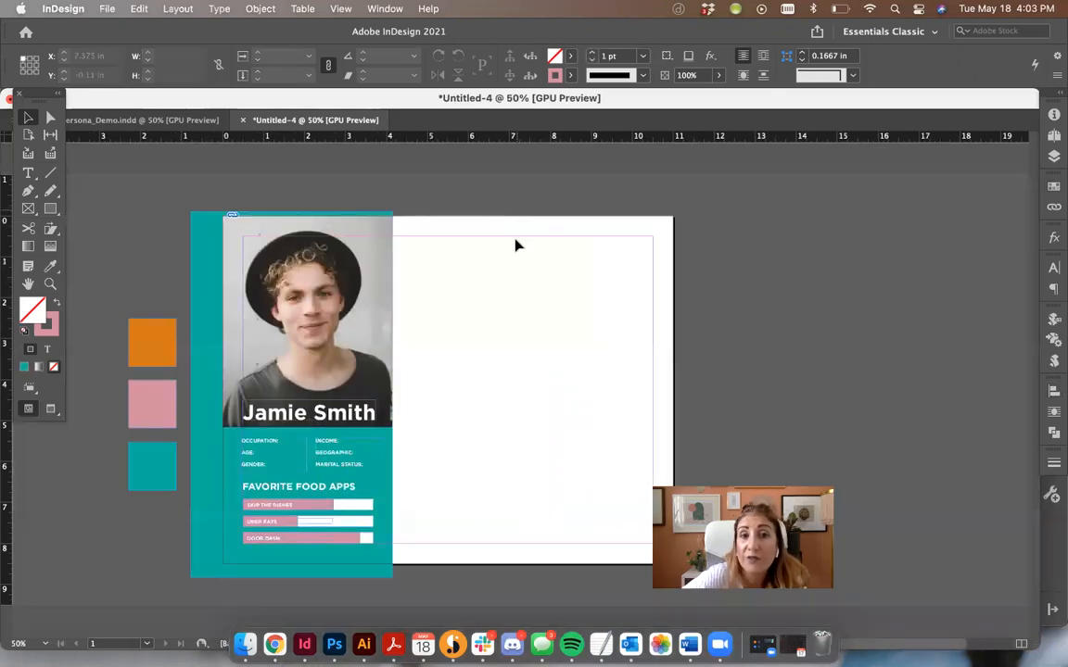
key(w)
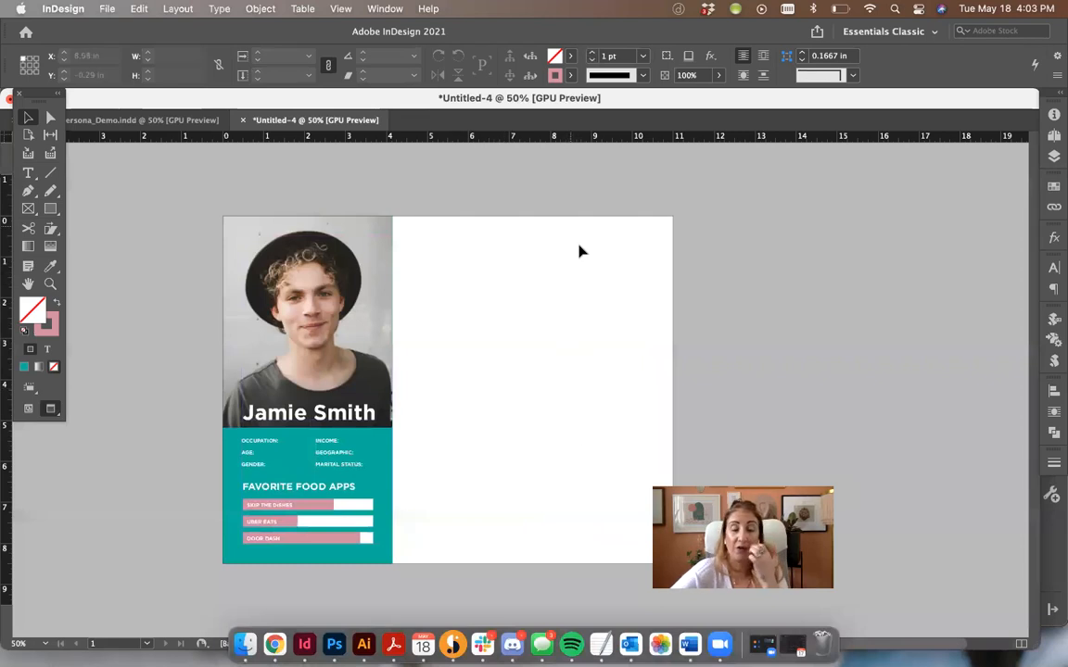
key(w)
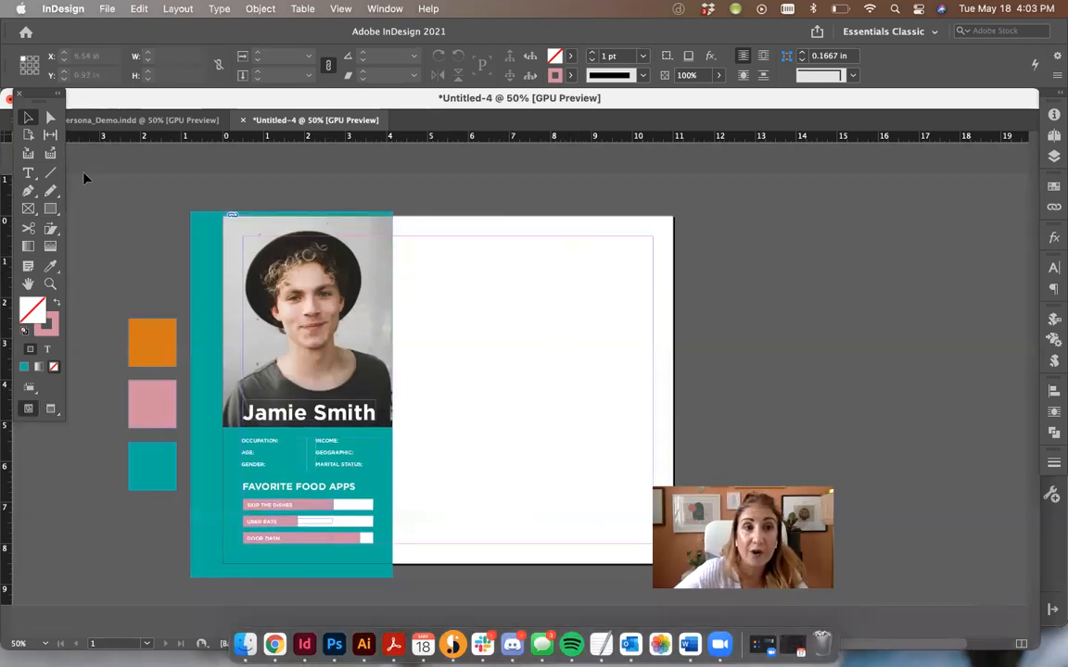
drag(7, 199, 522, 213)
click(340, 9)
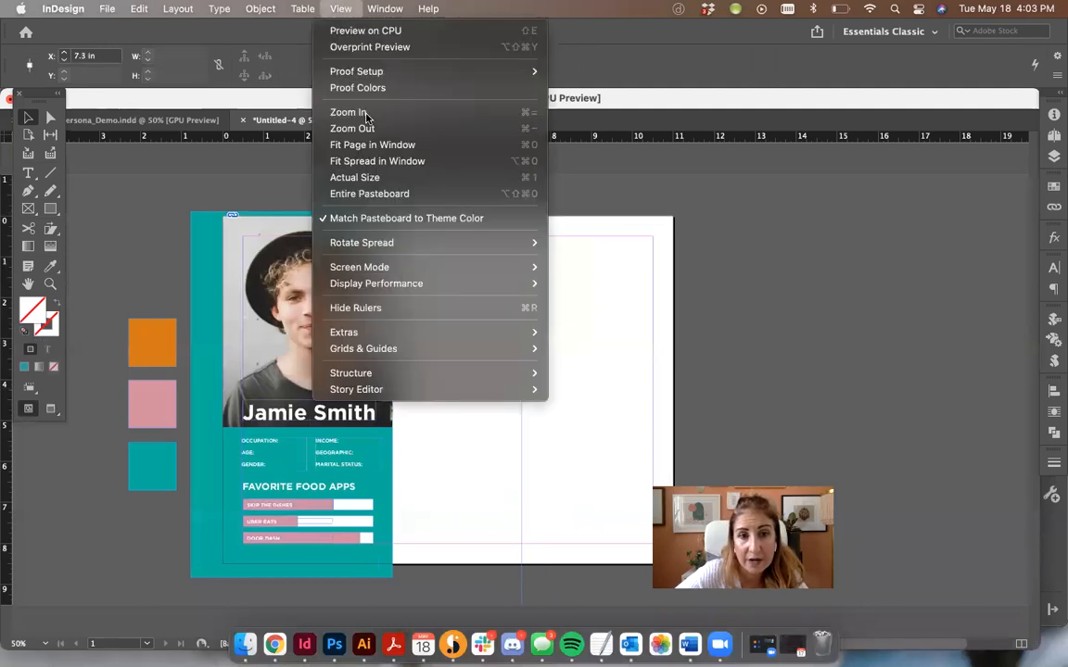
mouse_move(537, 345)
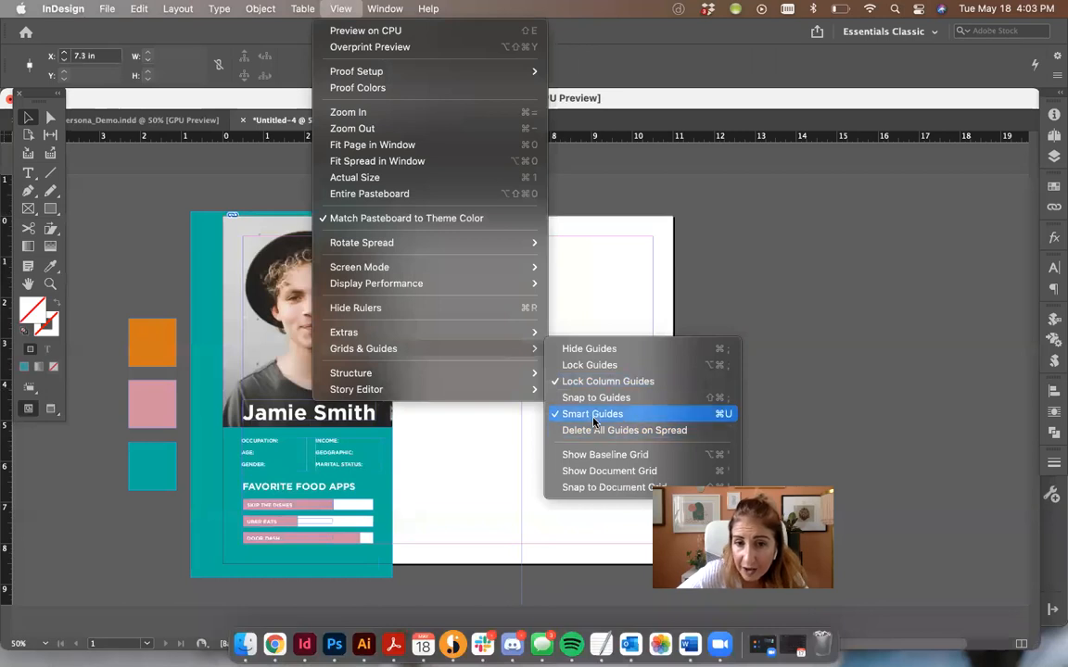
click(889, 299)
key(Delete)
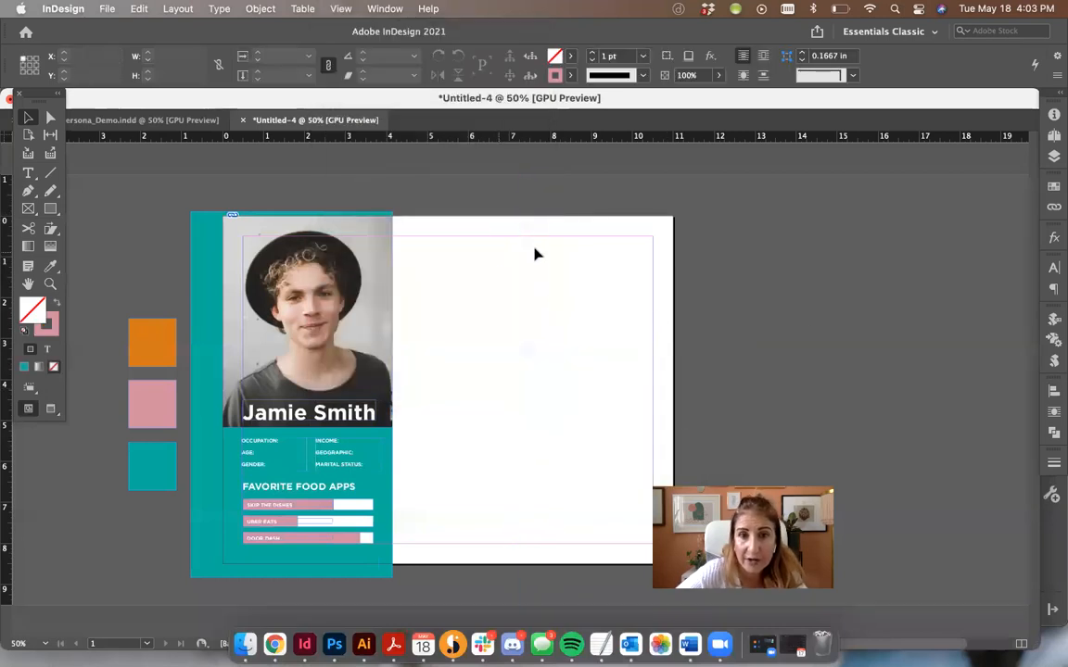
Place a vertical guide at about 7.58 in, the centre of the white area, using a temporary rectangle about 6.85 in wide to find it.
click(53, 209)
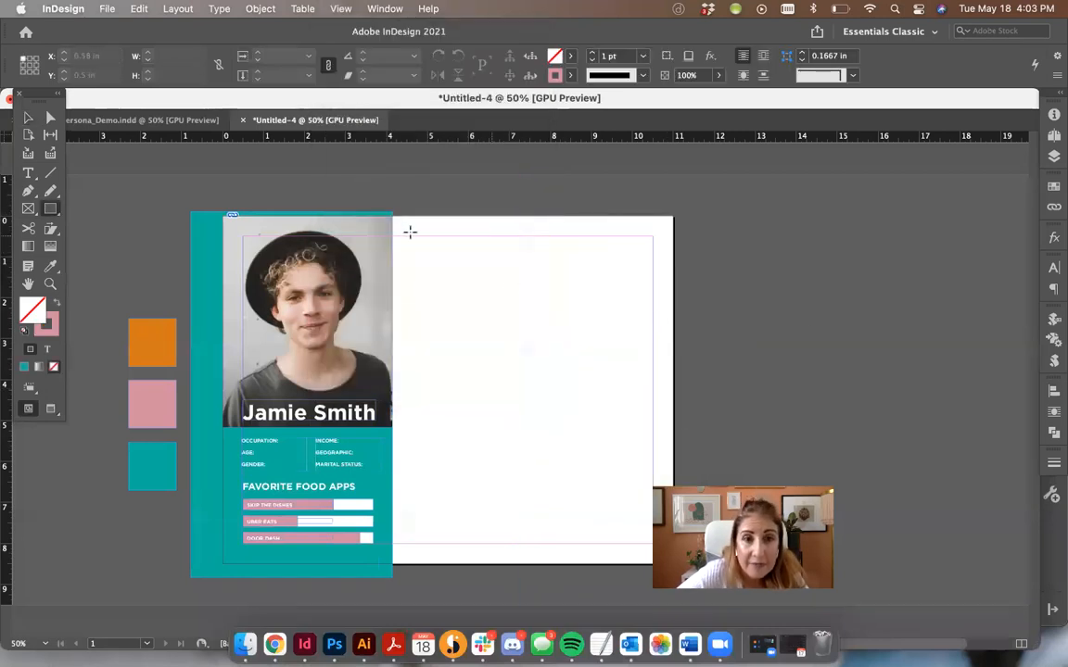
drag(393, 229, 668, 244)
click(28, 118)
drag(7, 196, 533, 198)
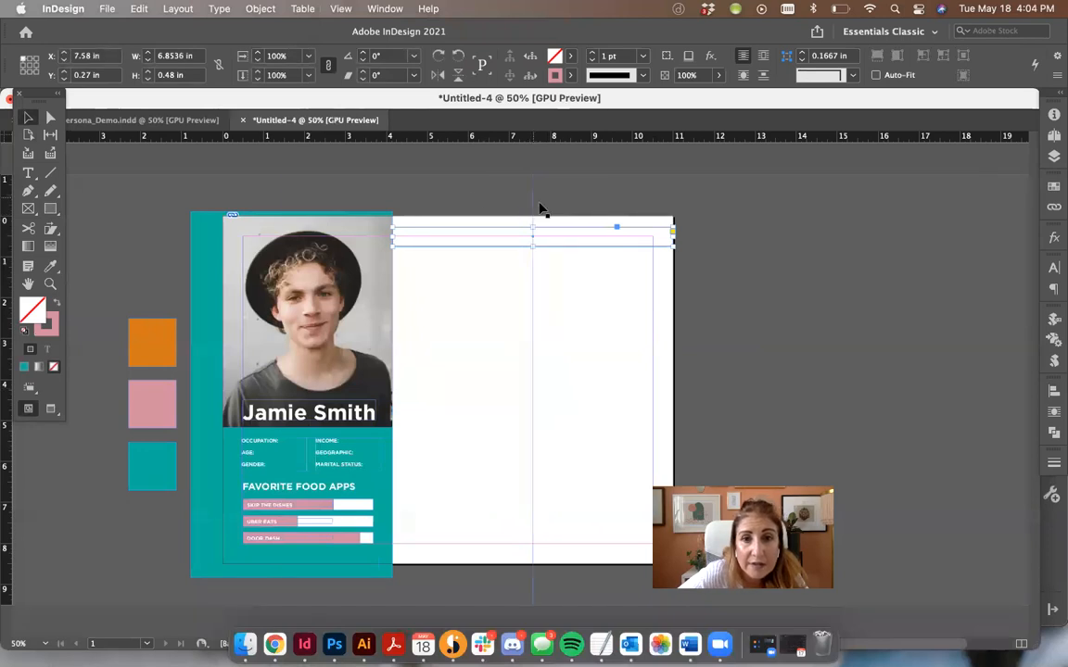
click(596, 274)
key(w)
key(w)
Duplicate the FAVORITE FOOD APPS heading to the upper part of the white area and colour its text with New Color Swatch 2.
drag(309, 489, 468, 245)
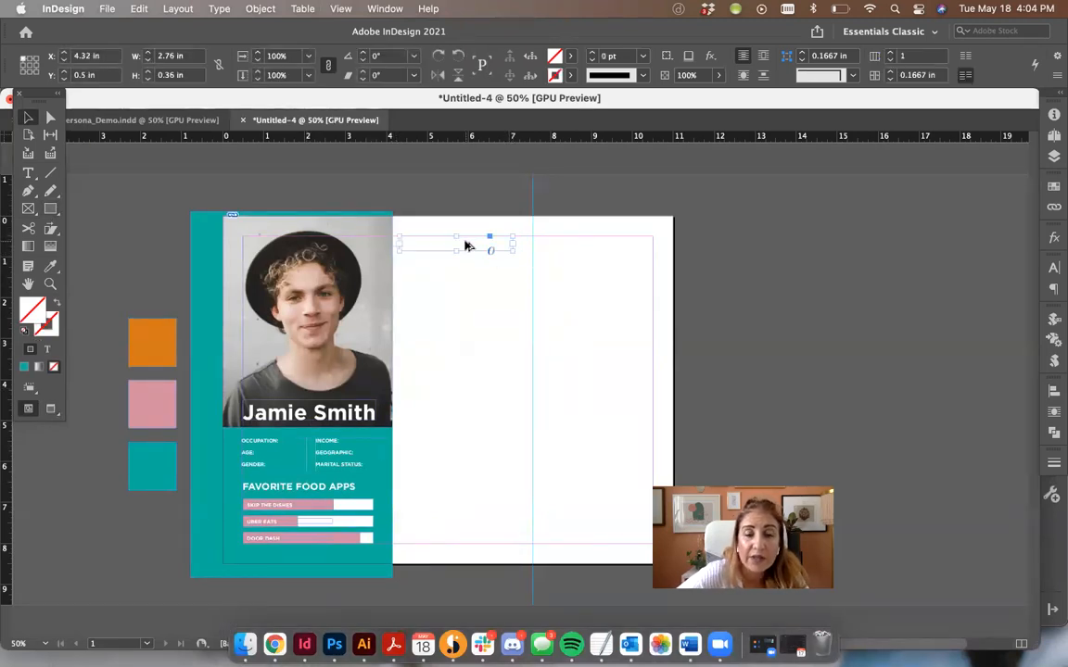
key(w)
click(1054, 188)
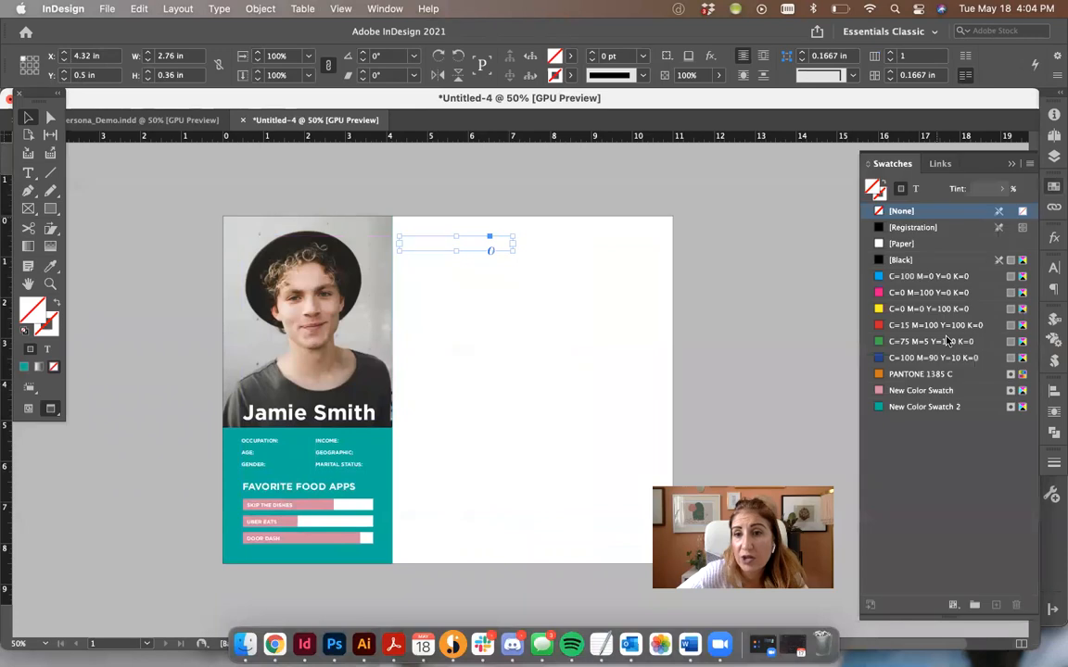
click(918, 409)
key(super+z)
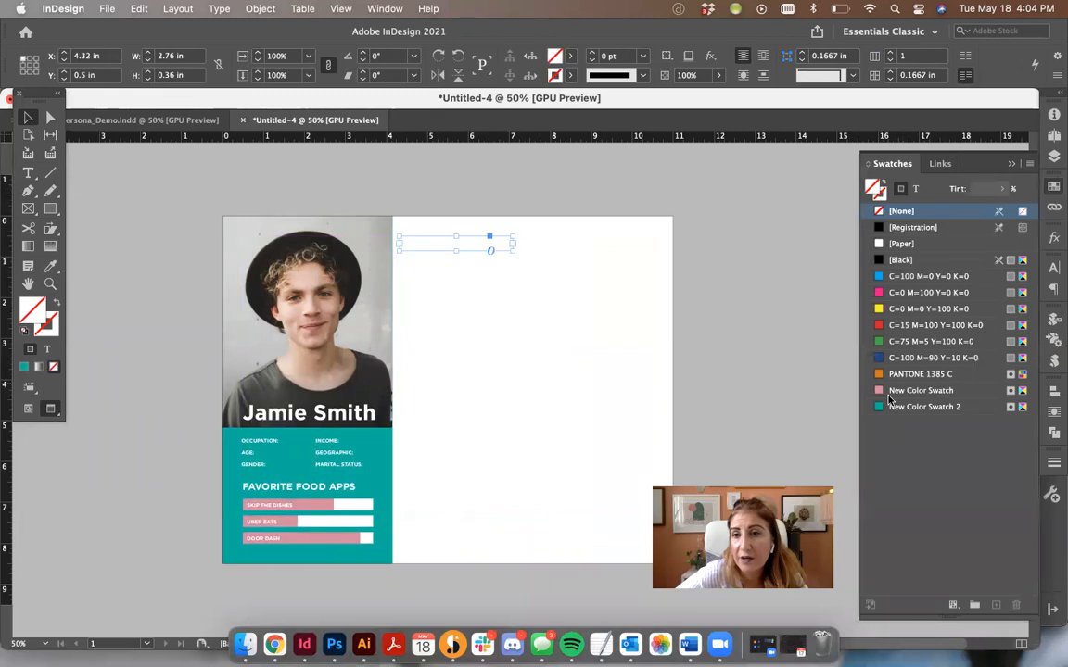
click(891, 406)
key(super+z)
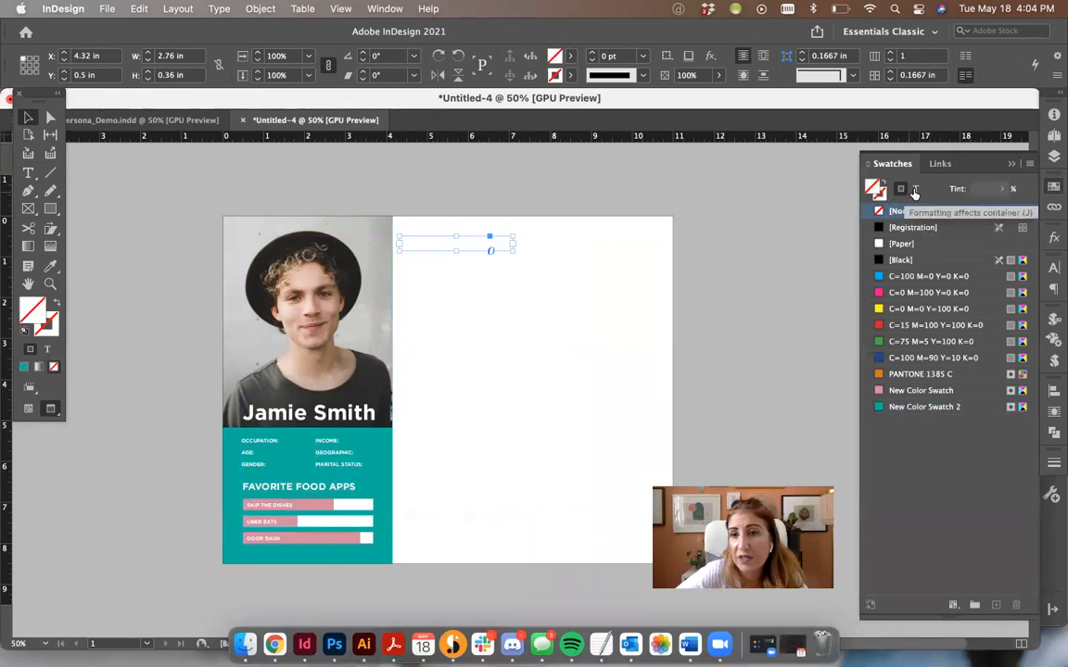
click(916, 190)
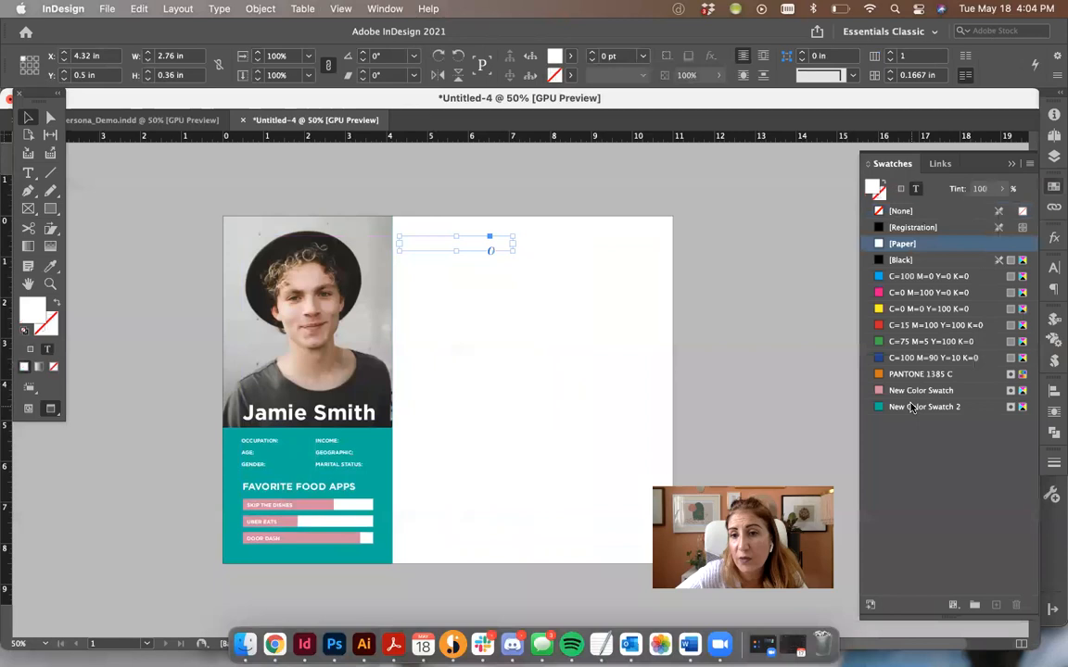
click(913, 408)
click(460, 253)
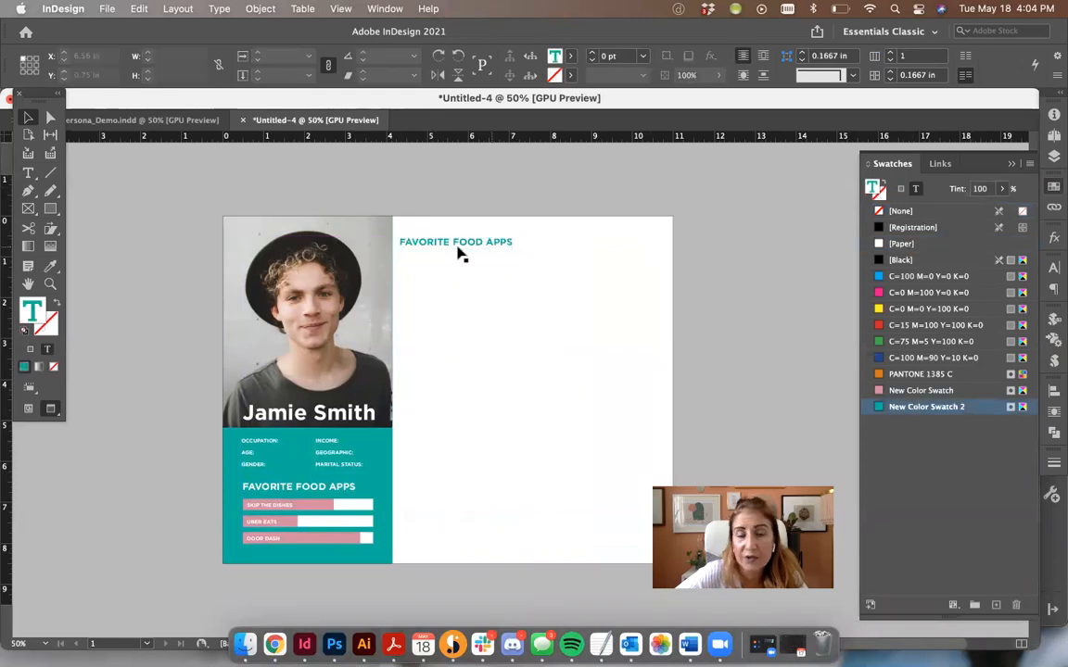
Replace the duplicated heading's text with BEHAVIOURS and shift it slightly away from the teal column.
triple_click(450, 239)
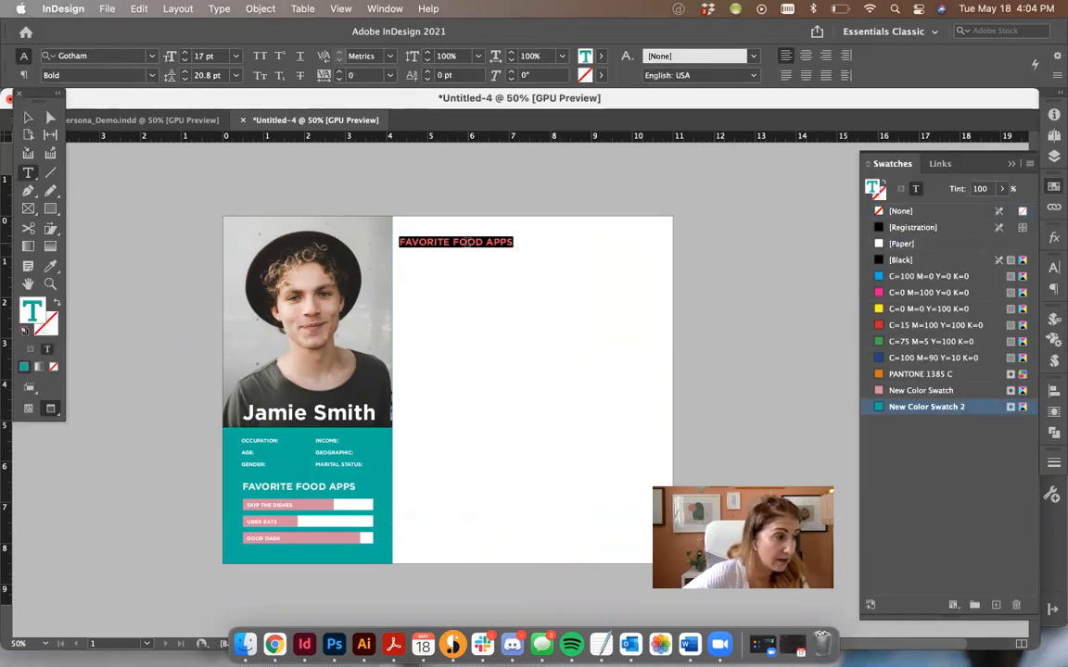
text(usER)
key(super+a)
text(BEHABIOUS)
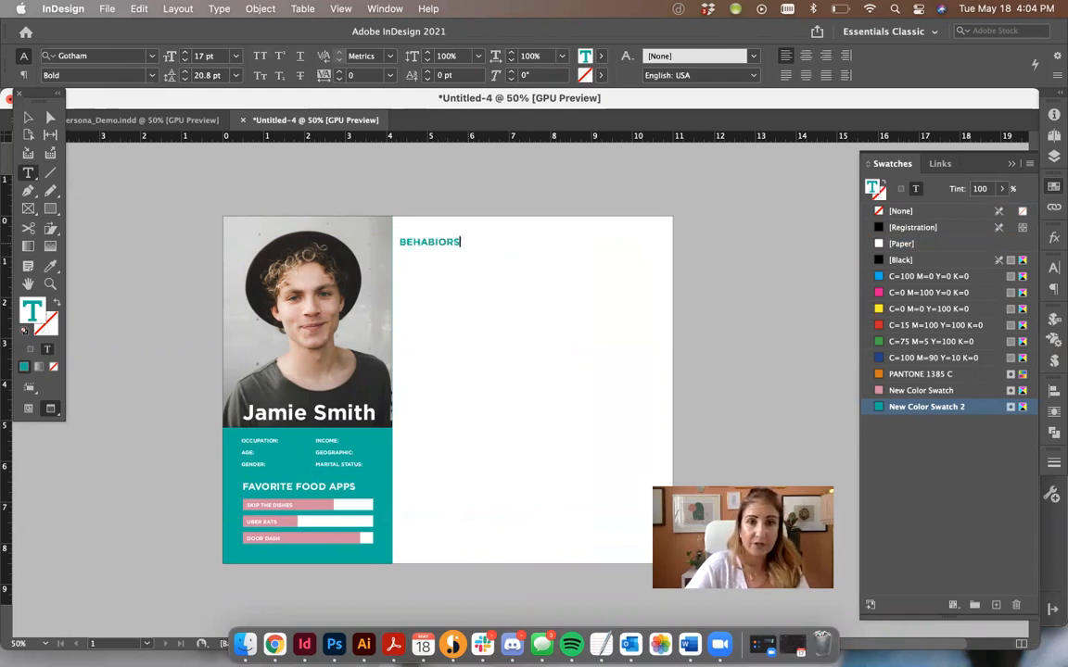
text(VIOU)
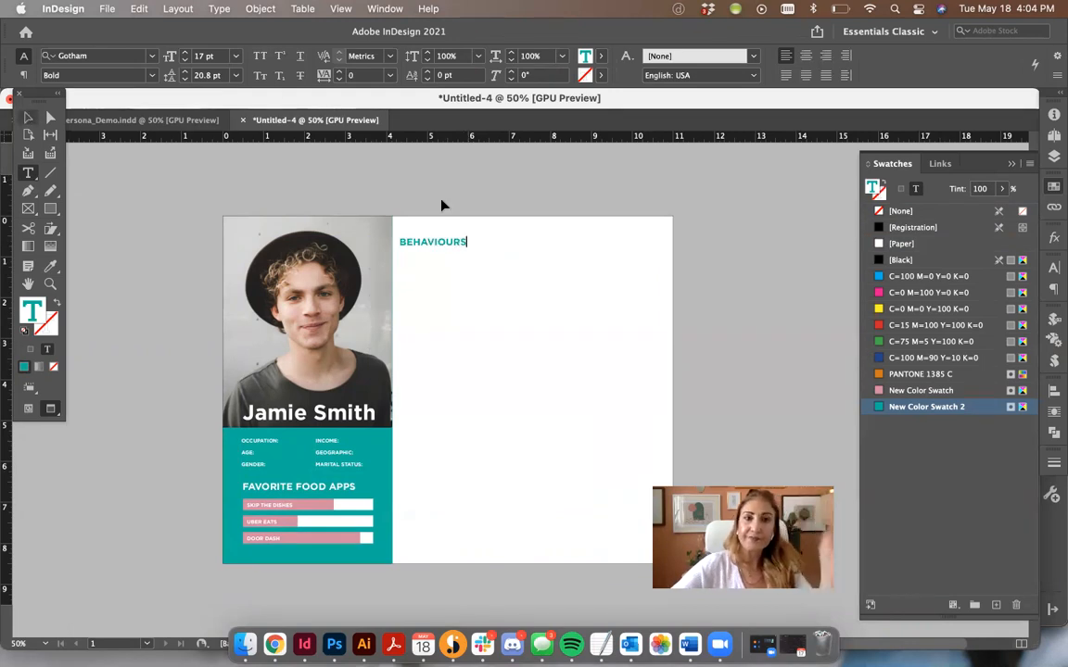
key(Escape)
drag(434, 244, 440, 244)
click(563, 313)
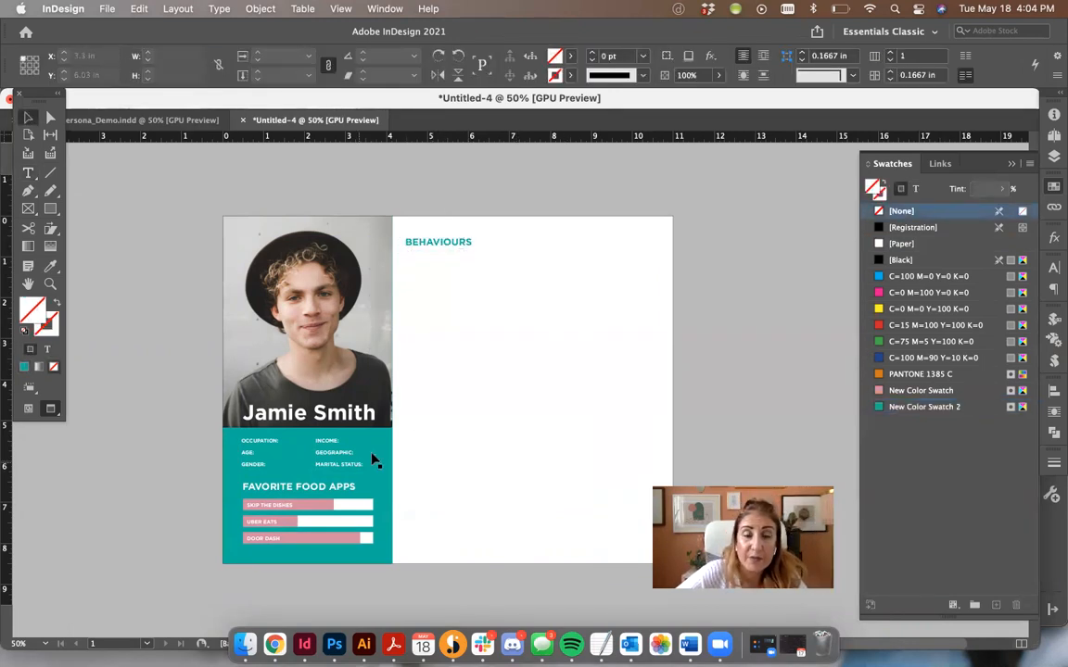
Create a text frame about 3.18 by 1.5 in below BEHAVIOURS and fill it with the "industry's standard dummy text" placeholder paragraph.
click(28, 173)
drag(405, 257, 531, 314)
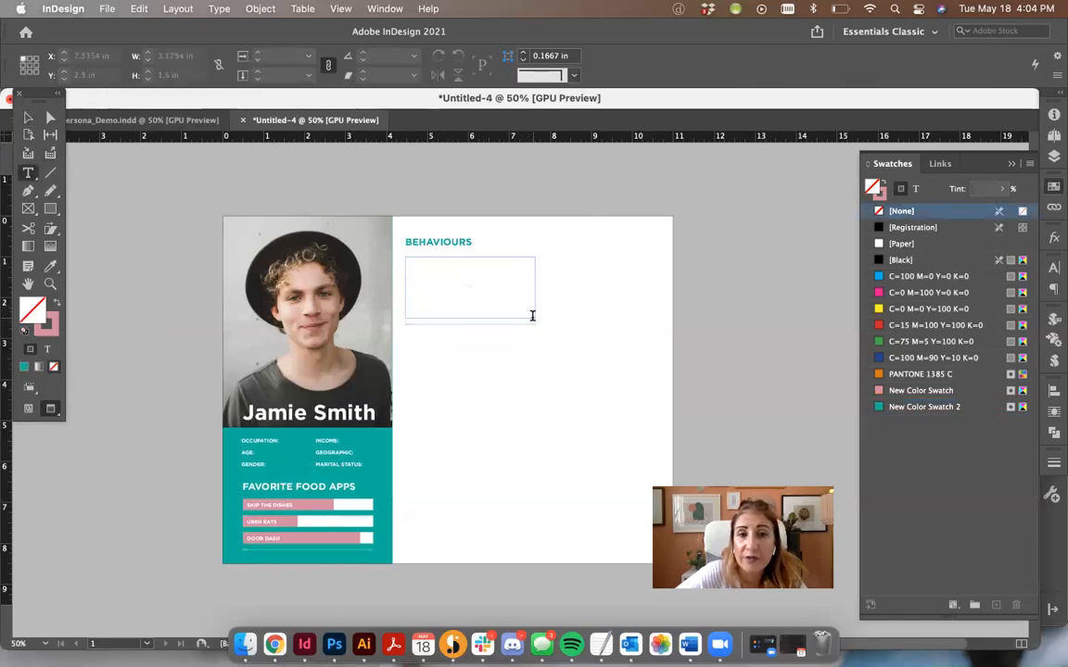
key(super+Tab)
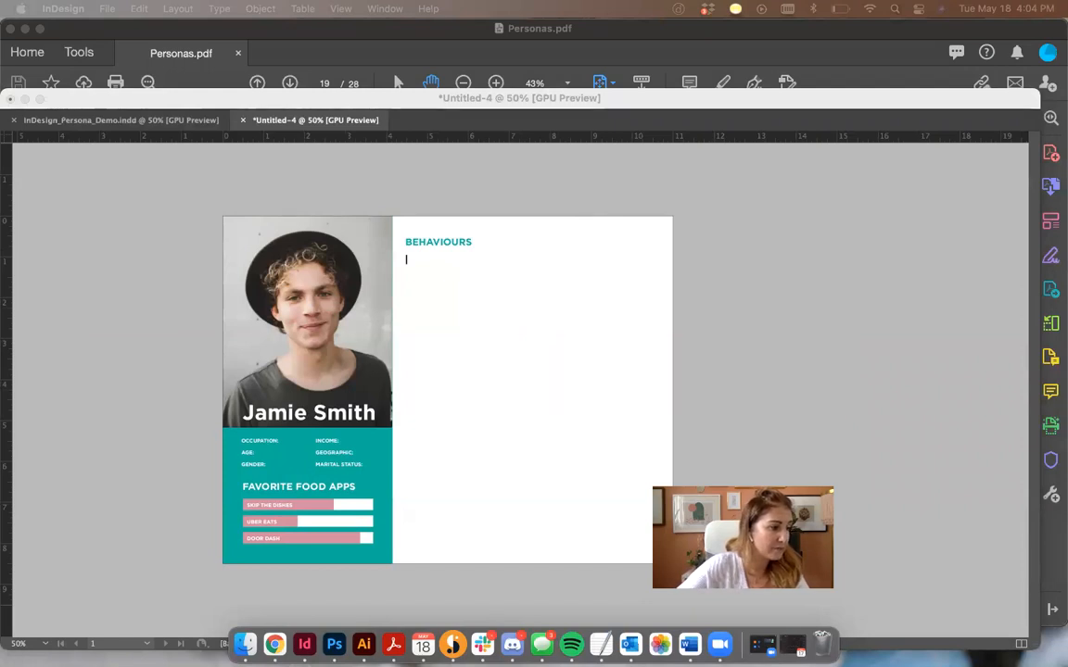
click(484, 261)
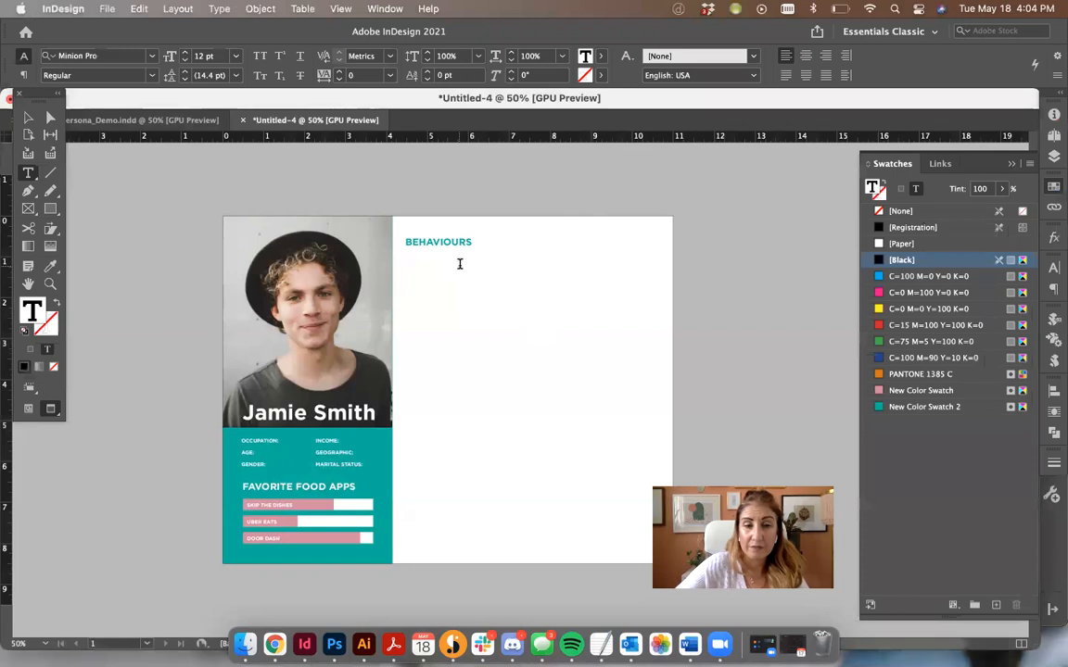
text(psum has been the industry's standard dummy text ever since the 1500s, when an unknown printer took a galley of type and scrambled it to make a type specimen book. It has survived not only five centuries, but also the leap into electronic typesetting, remaining essentially unchanged. It was popularised in the 1960s)
Try to change the font of the whole placeholder paragraph to Gotham.
key(super+a)
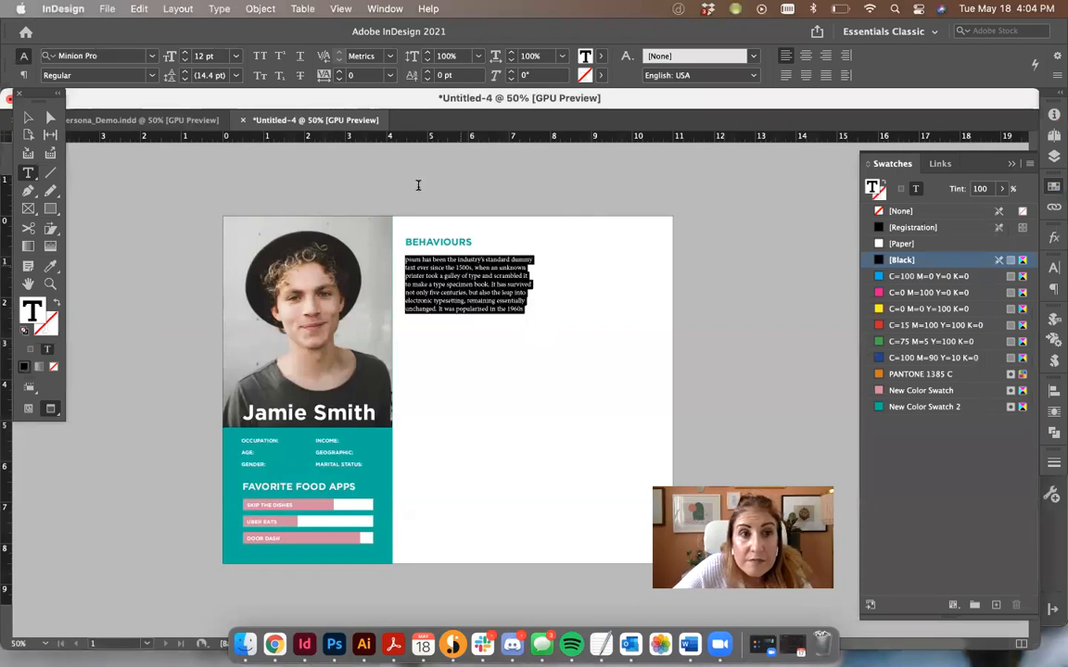
click(105, 53)
text(Gotham)
click(28, 118)
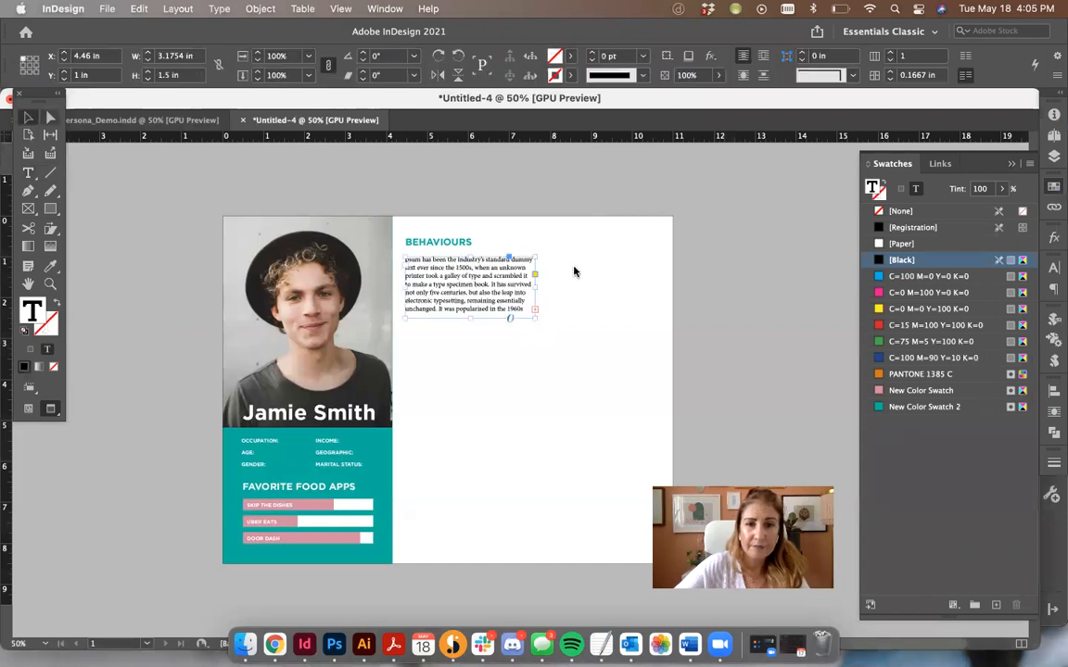
Set the whole placeholder paragraph below BEHAVIOURS in Gotham Book.
triple_click(455, 274)
key(super+a)
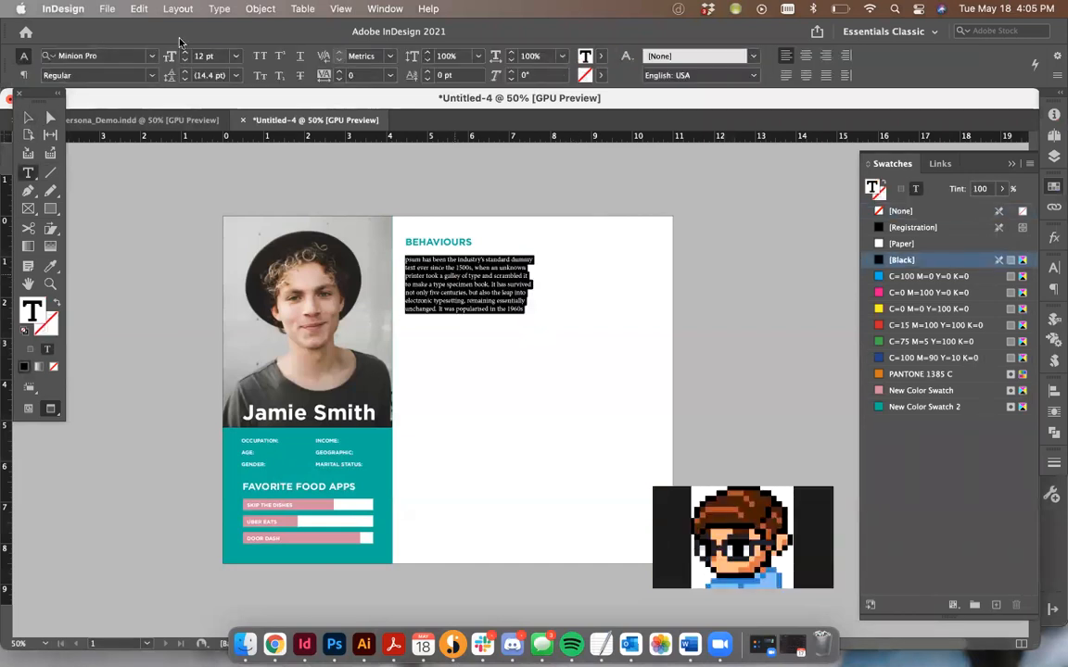
double_click(97, 56)
triple_click(96, 56)
text(Gotham)
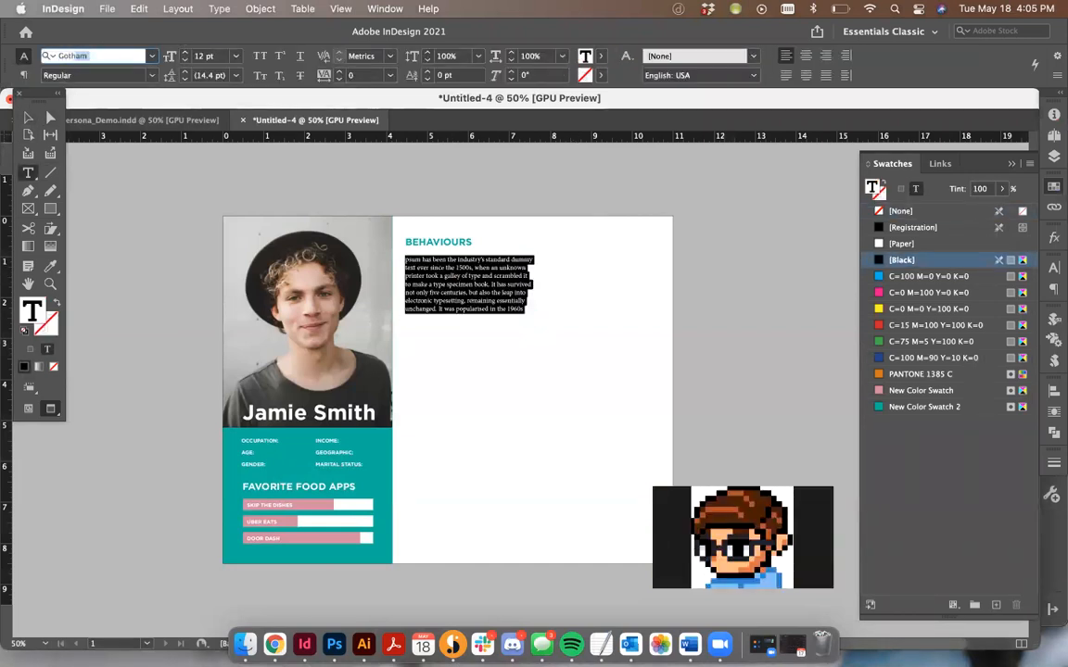
click(144, 75)
click(25, 116)
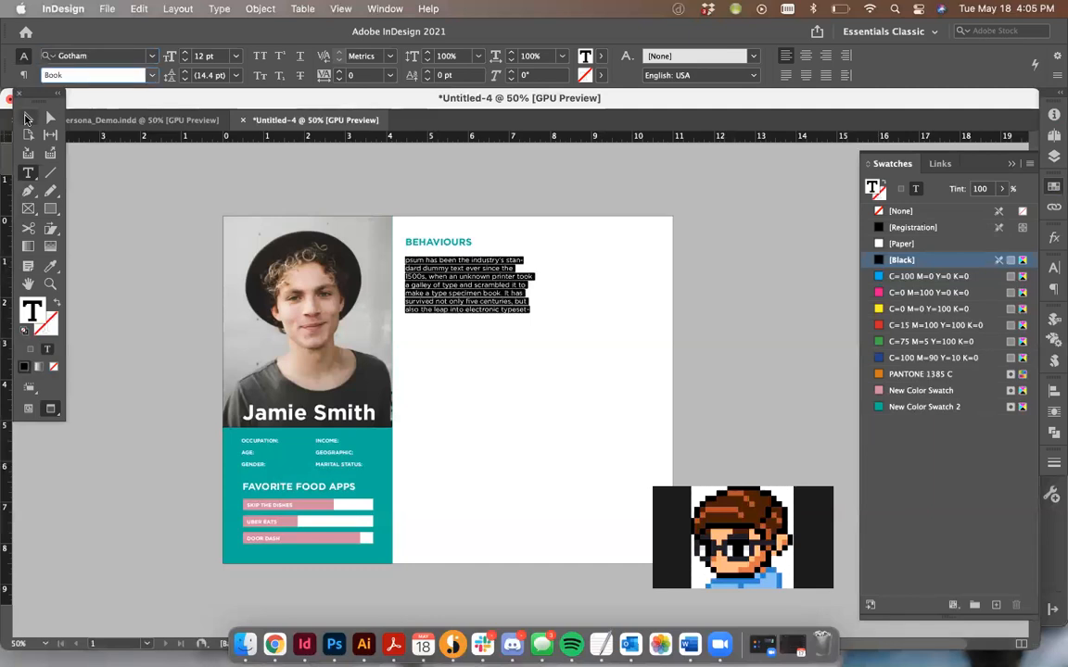
click(638, 289)
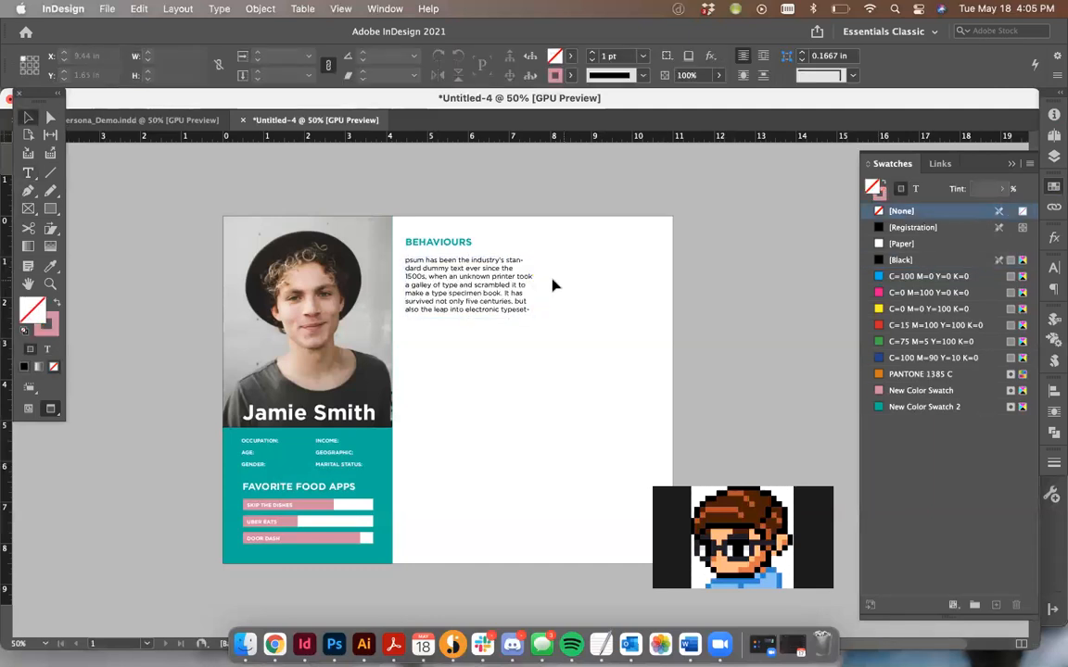
Reduce the font size of the BEHAVIOURS body text to 9 pt.
click(457, 288)
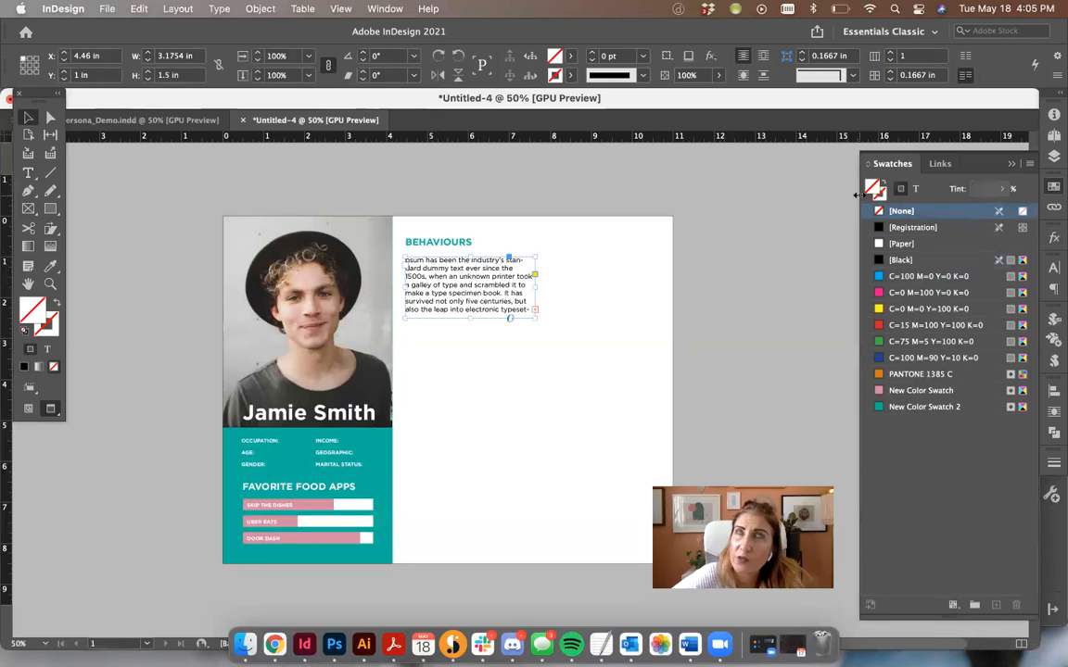
click(1054, 268)
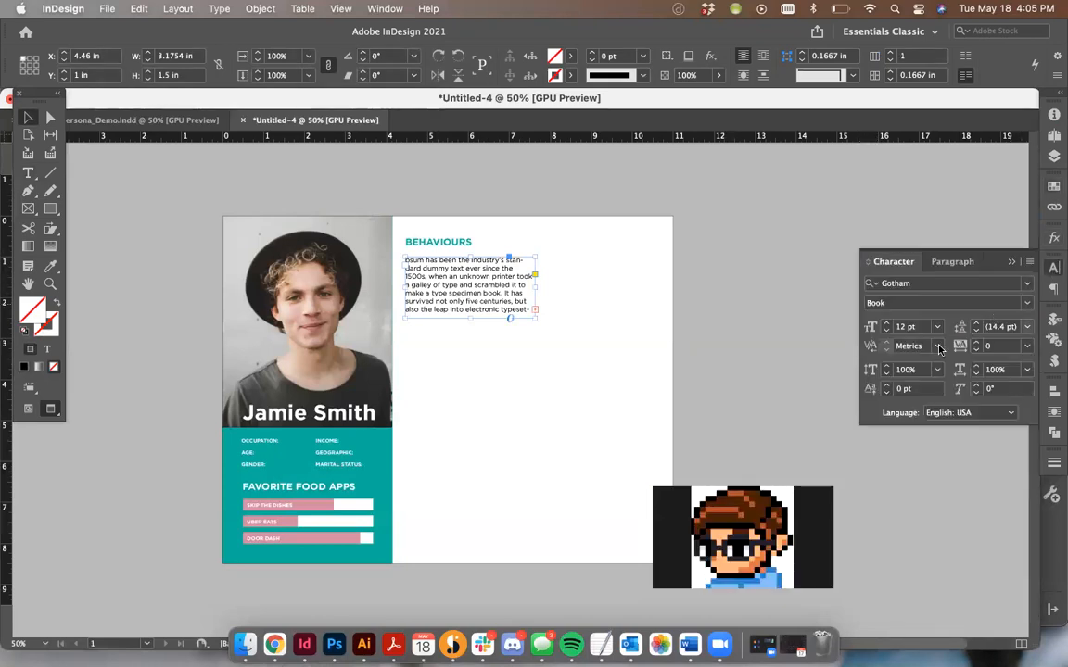
click(887, 332)
click(887, 332)
click(886, 332)
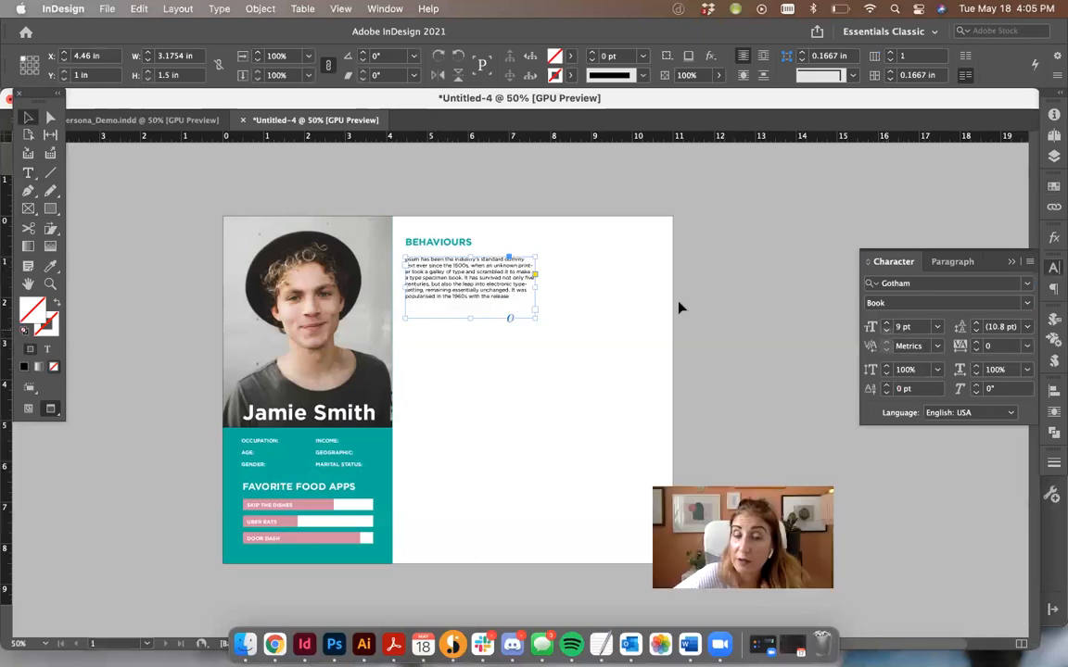
click(580, 293)
click(1054, 186)
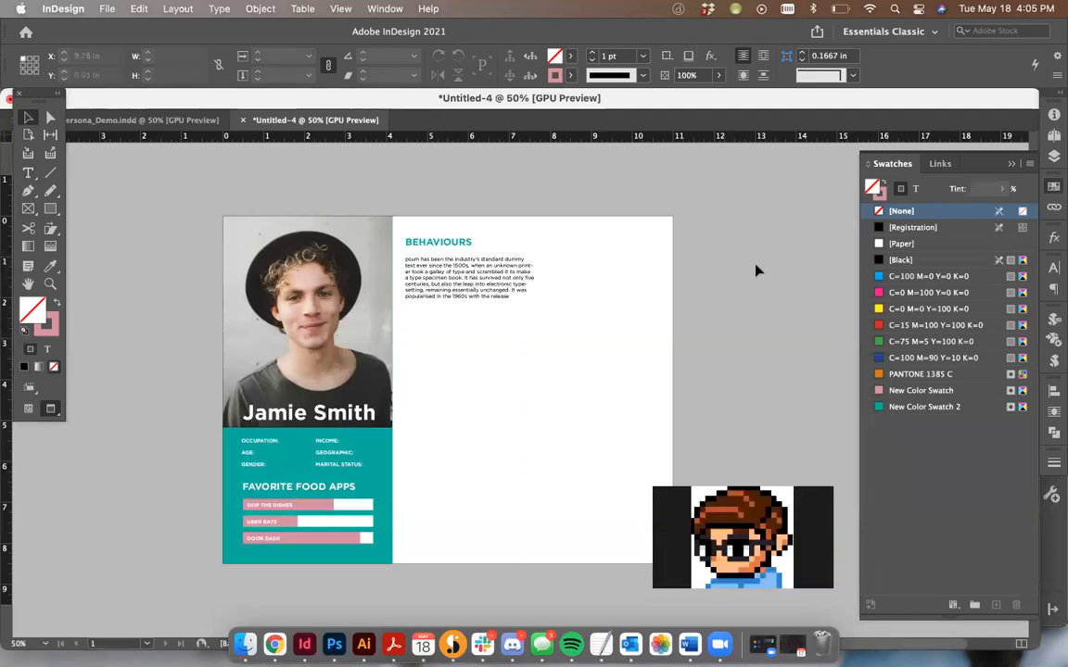
Increase the leading of the whole BEHAVIOURS paragraph to 14.8 pt.
triple_click(498, 276)
key(super+a)
key(alt+Down)
key(alt+Down)
key(alt+Down)
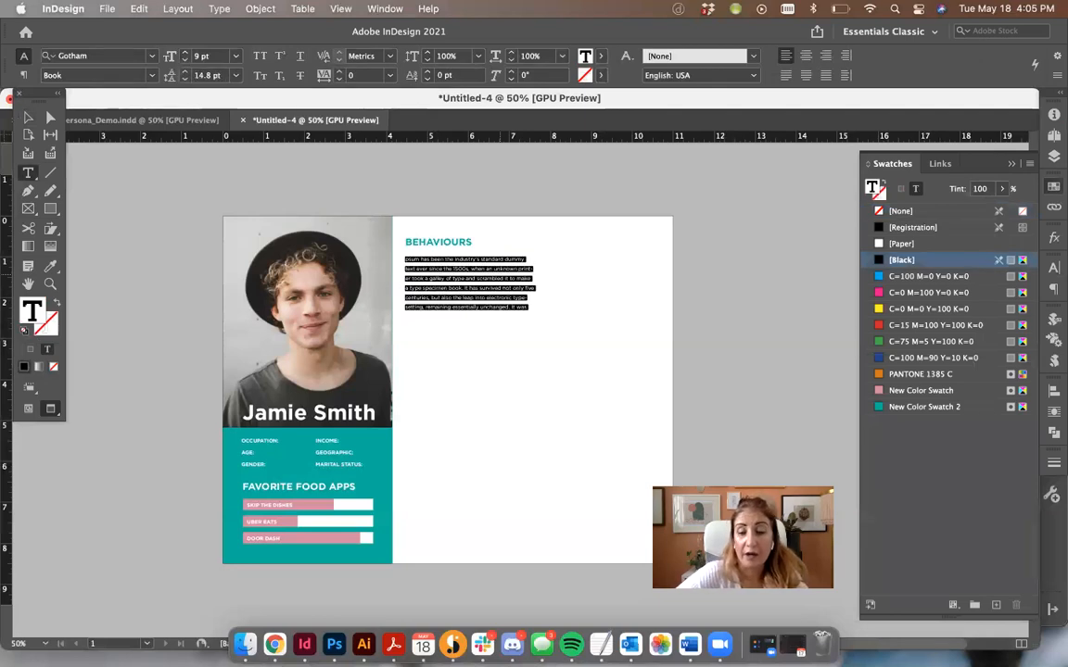
click(26, 117)
click(669, 251)
click(125, 188)
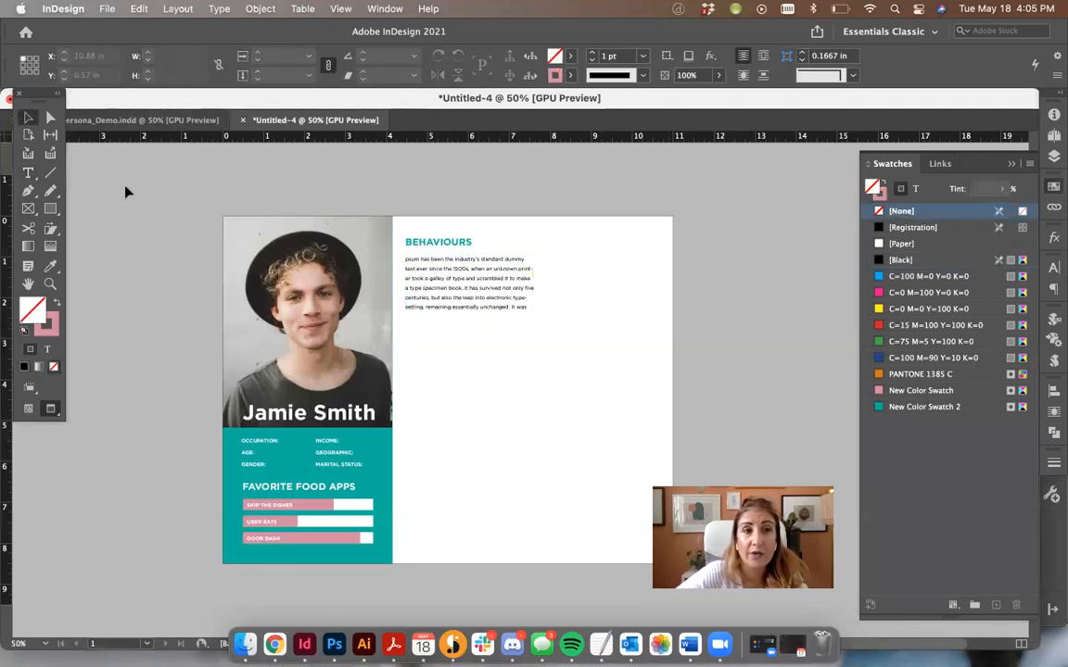
Start a new process color swatch and mix it as 15% cyan, 84% magenta, 81% yellow and 10% black.
click(1027, 166)
click(736, 202)
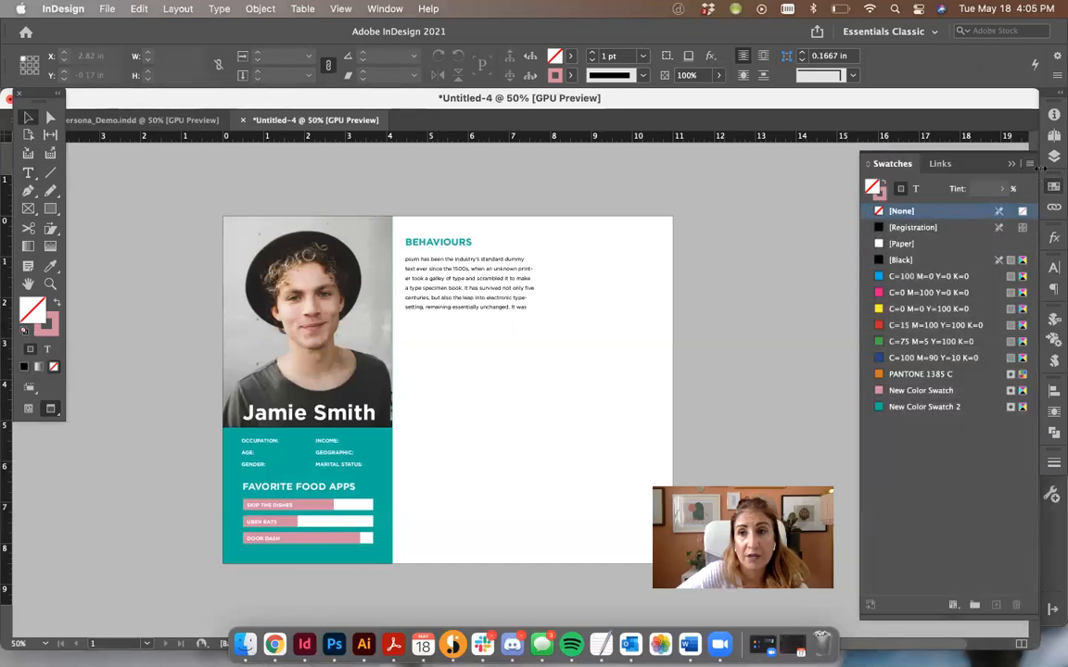
click(1027, 165)
click(938, 162)
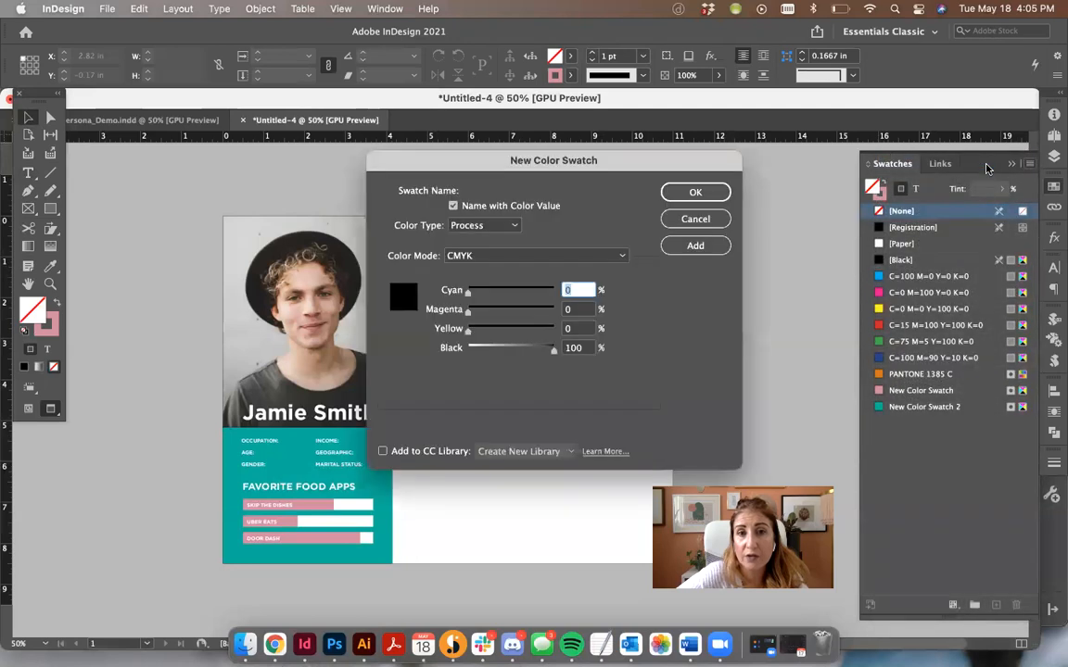
drag(468, 311, 540, 314)
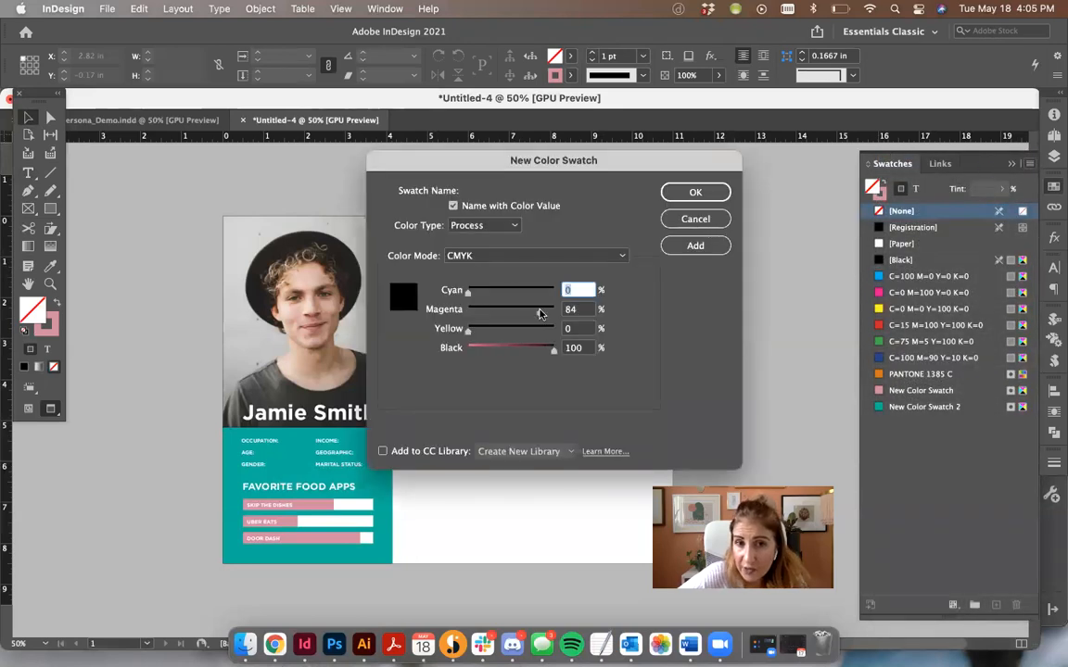
drag(492, 350, 538, 331)
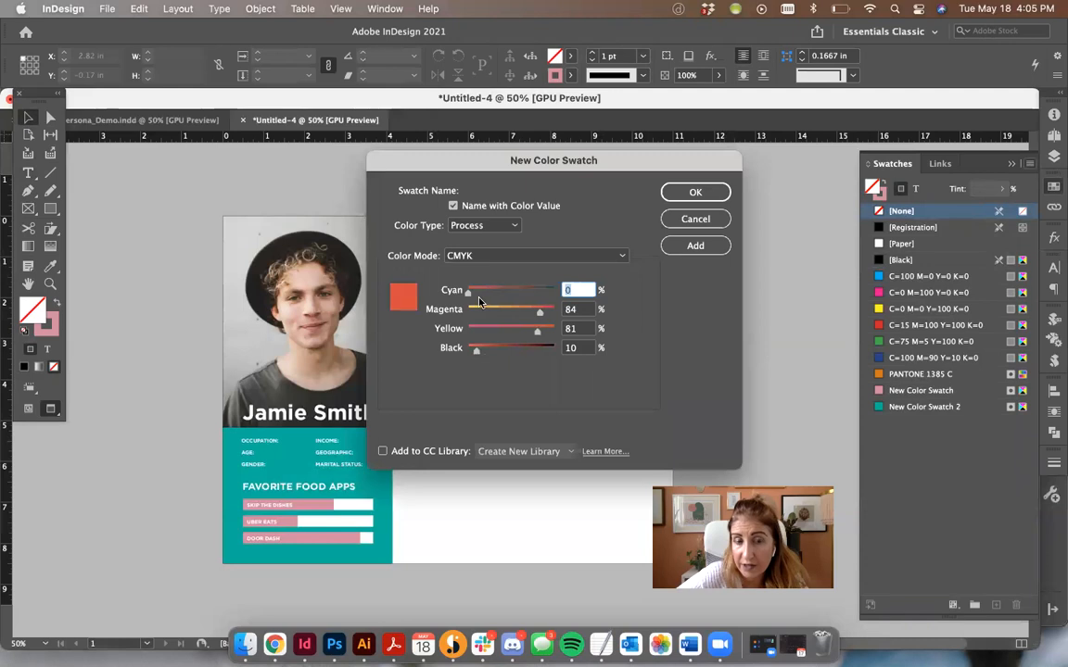
mouse_move(468, 291)
mouse_down()
mouse_move(490, 292)
mouse_move(479, 293)
mouse_up()
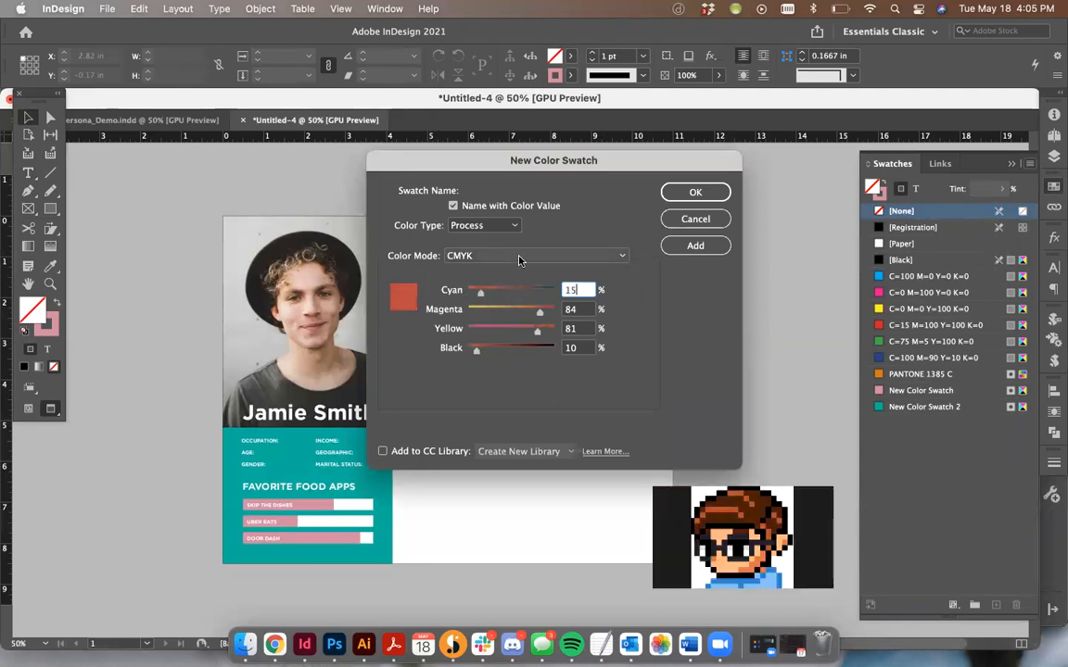
Switch the new swatch to the PANTONE+ Solid Coated library and add PANTONE 157 C to the swatches.
click(519, 257)
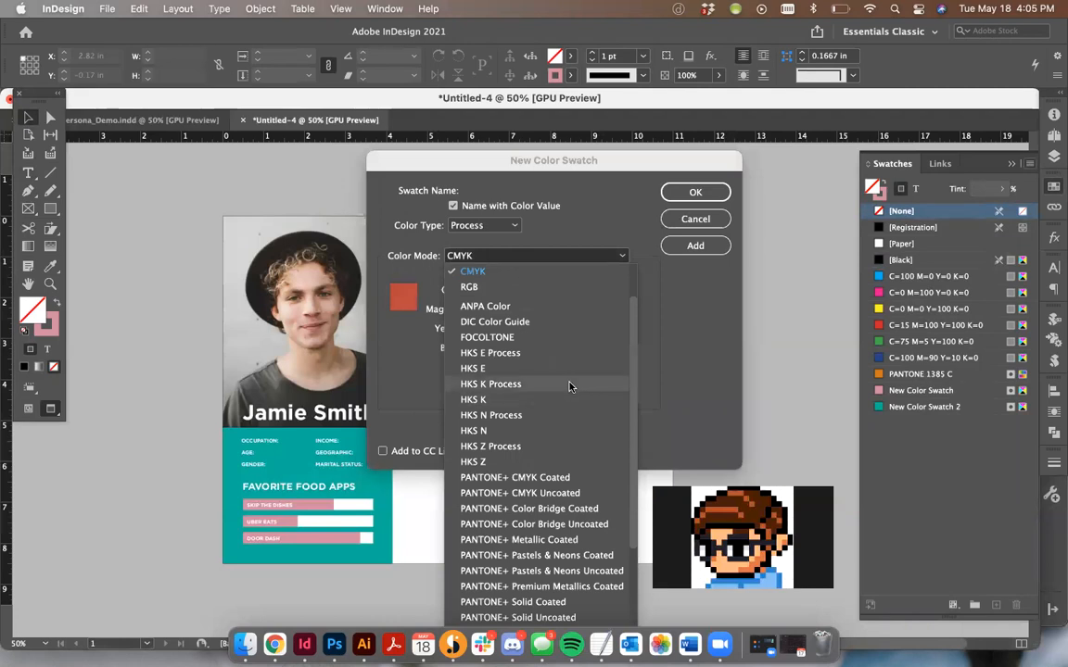
scroll(513, 343, down, 3)
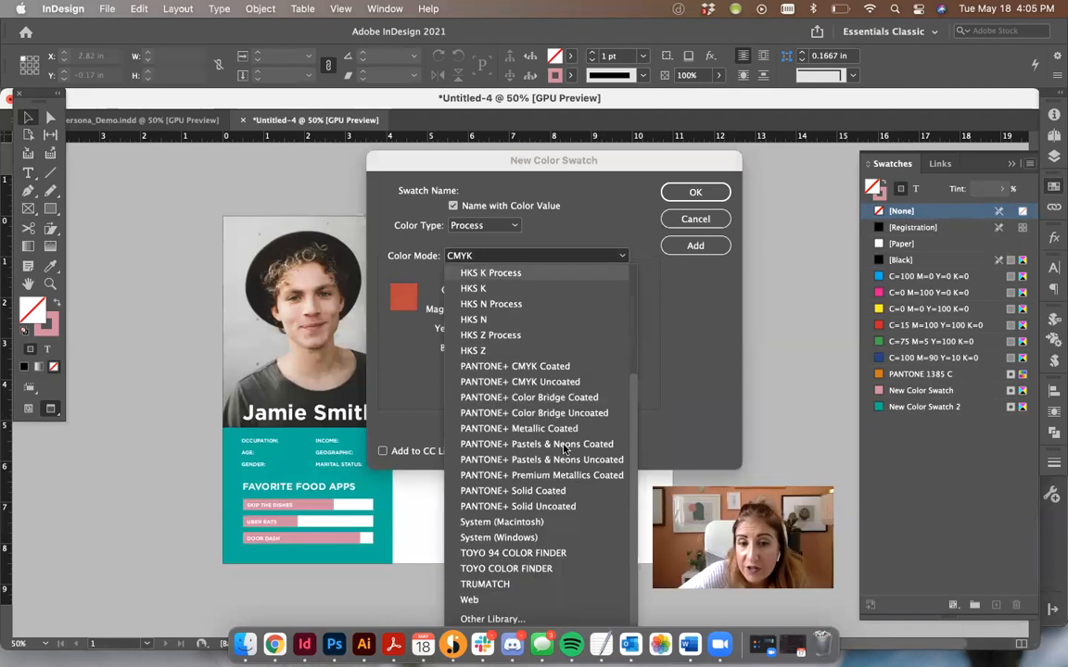
click(505, 492)
text(716)
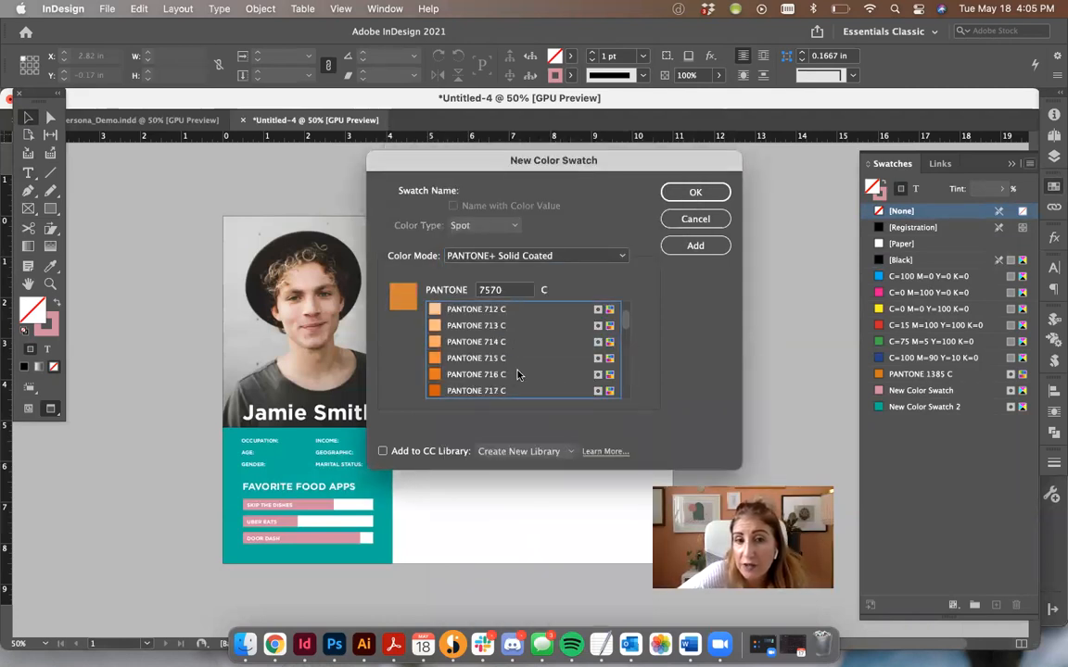
click(470, 374)
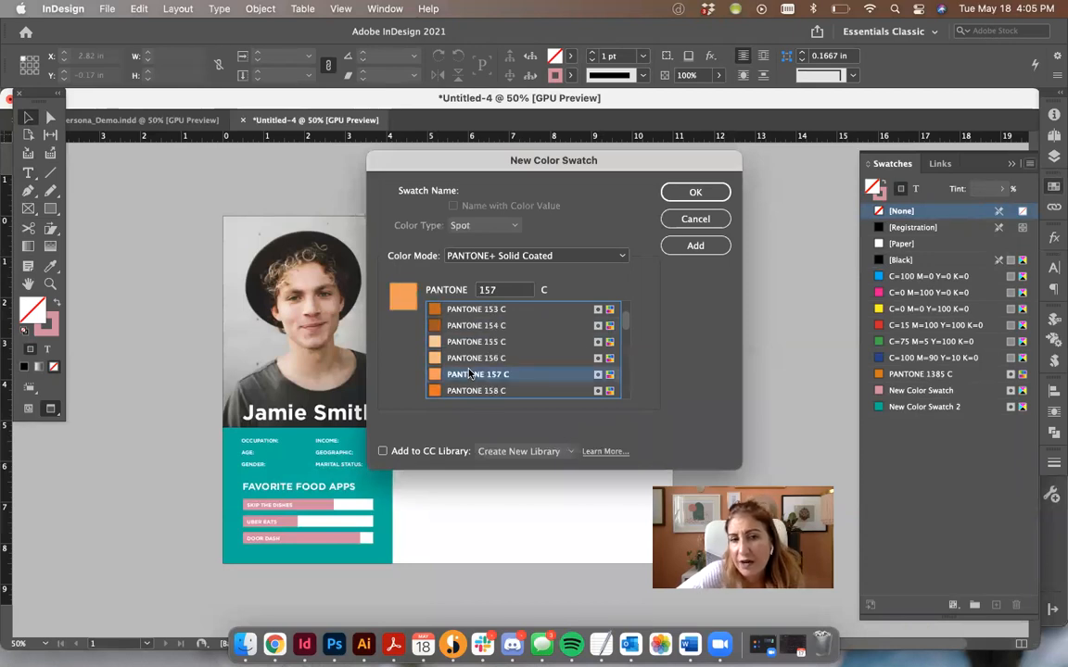
click(695, 246)
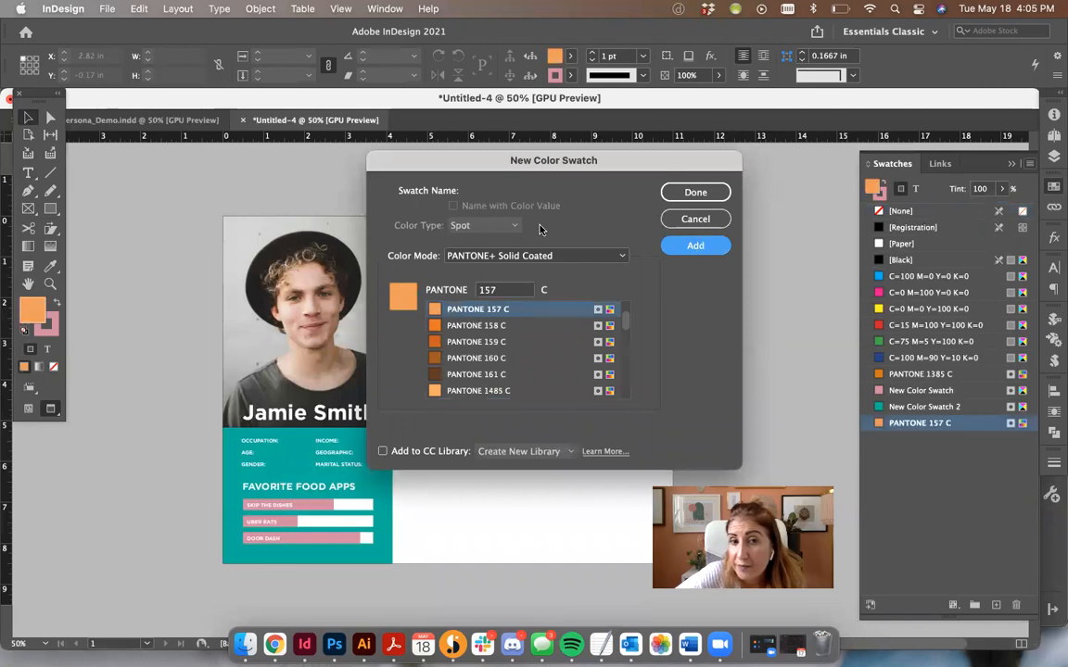
Browse the color modes available for another swatch, including PANTONE+ Metallic Coated, HSB and CMYK.
click(488, 258)
click(497, 286)
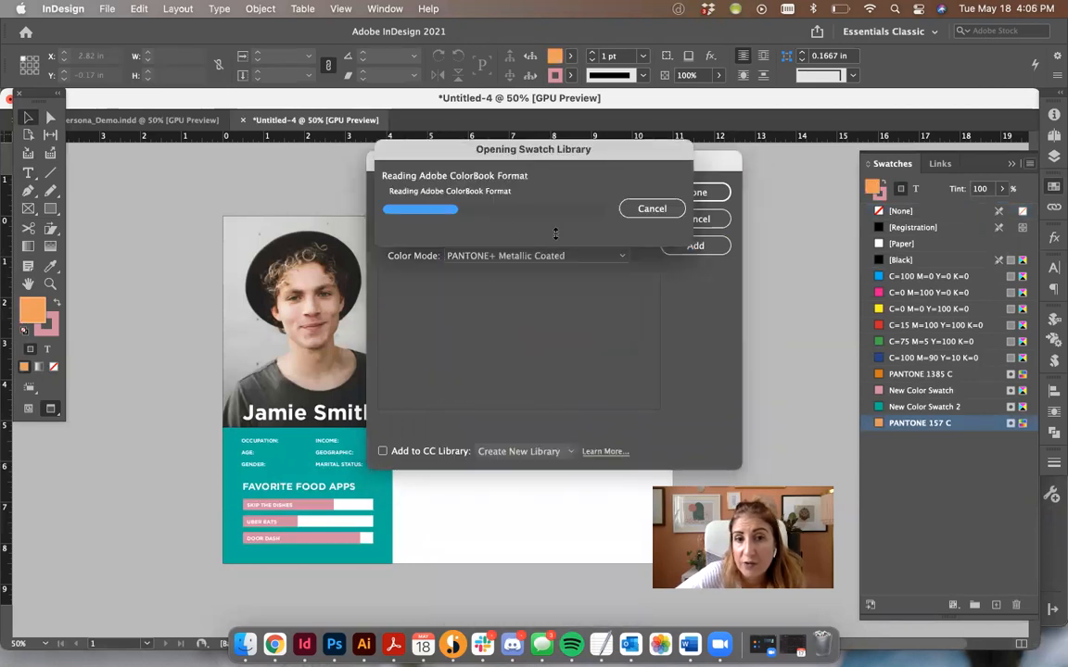
click(623, 255)
click(636, 214)
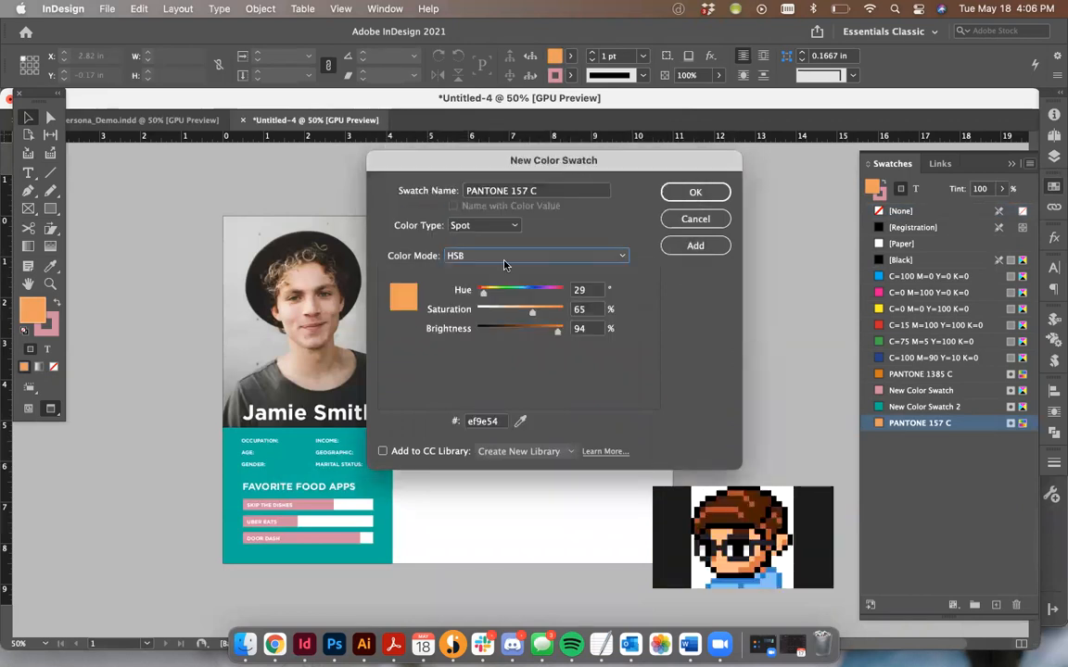
click(503, 260)
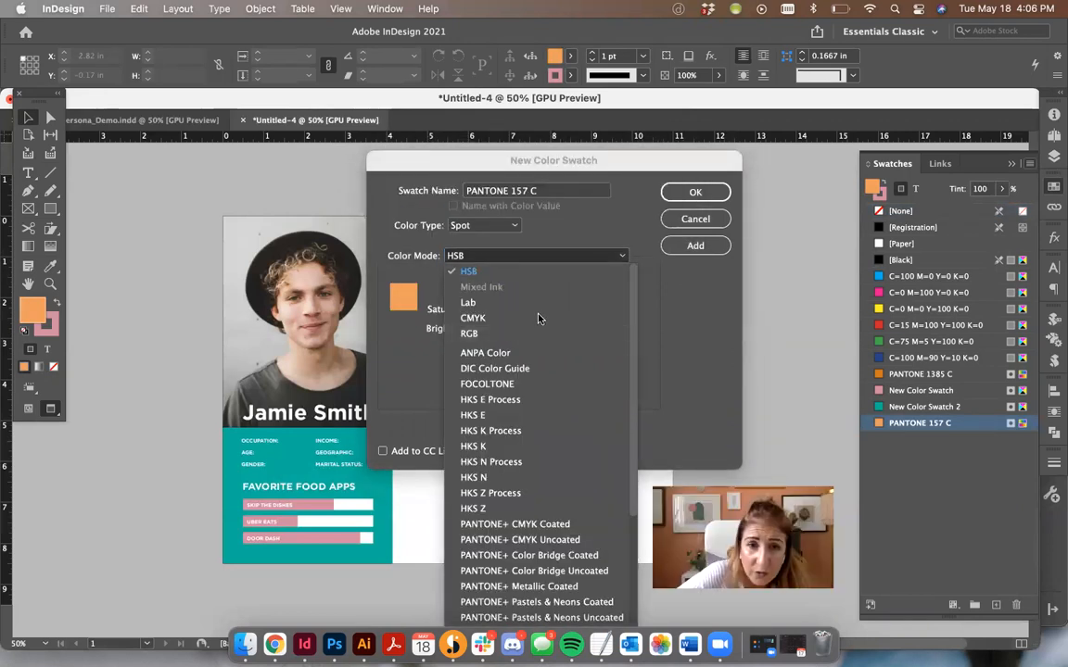
click(540, 318)
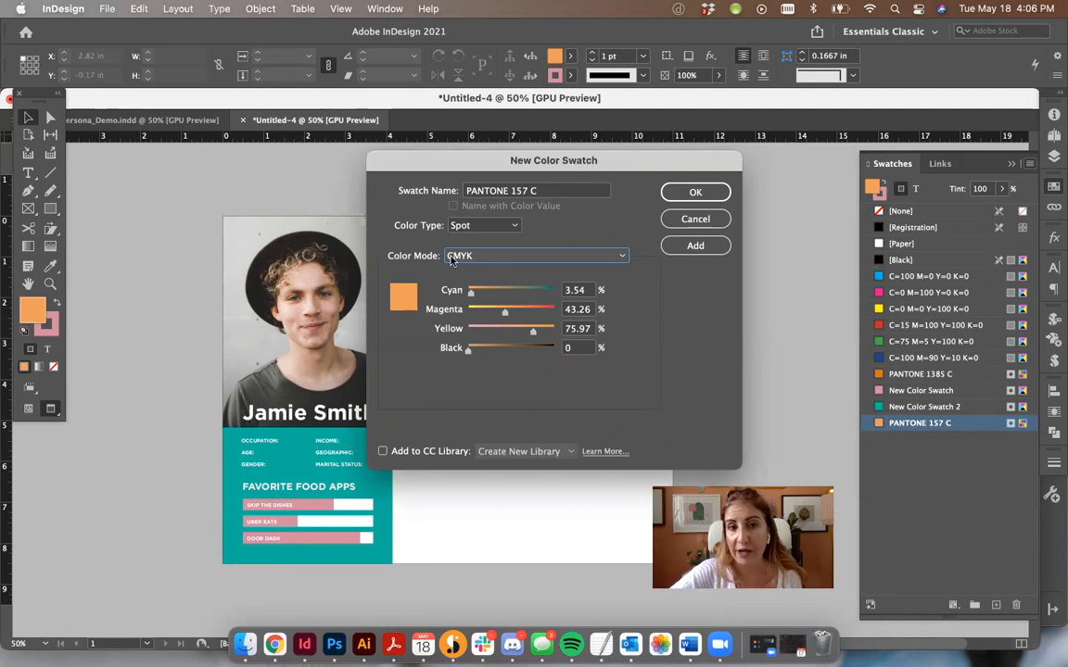
click(478, 257)
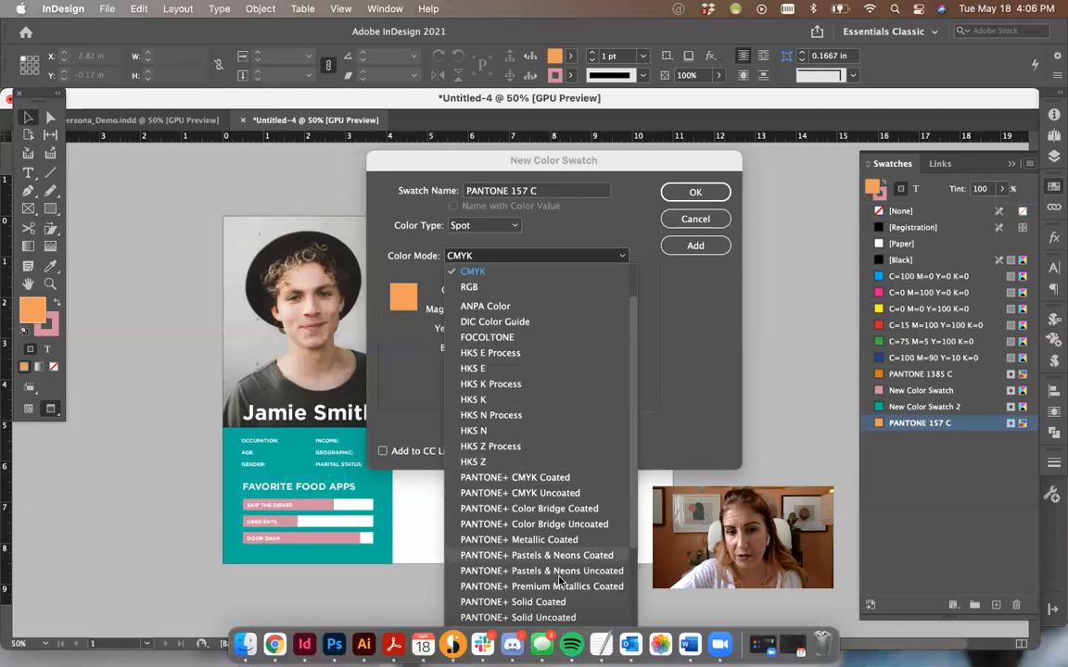
click(684, 355)
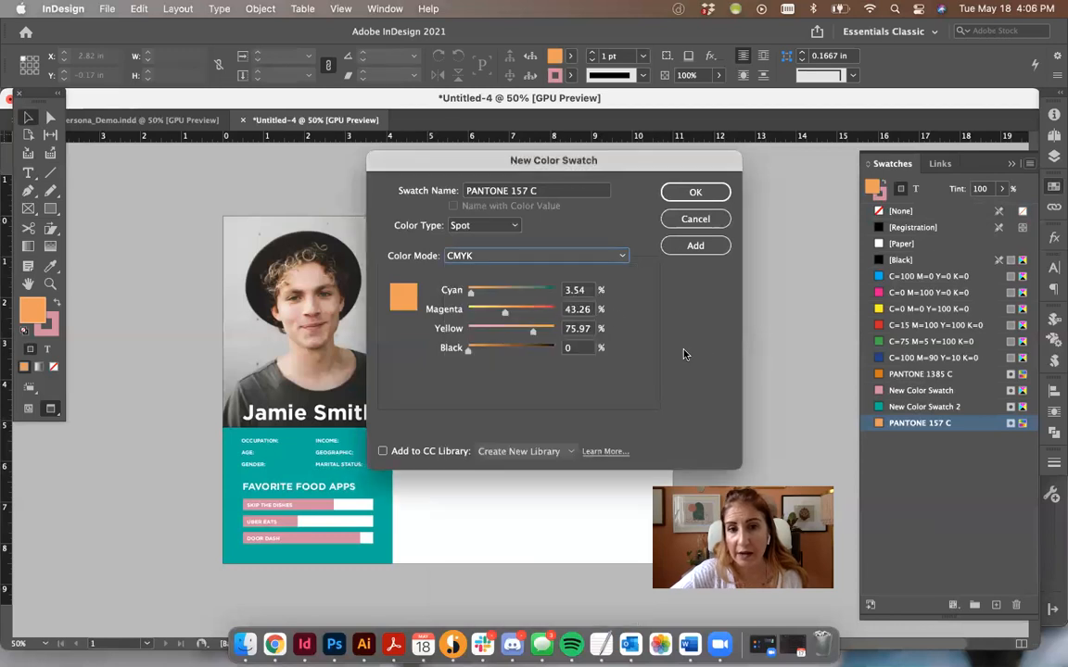
Choose PANTONE Red 0331 C from the PANTONE+ Pastels & Neons Coated library for the new swatch.
click(524, 258)
scroll(529, 417, down, 5)
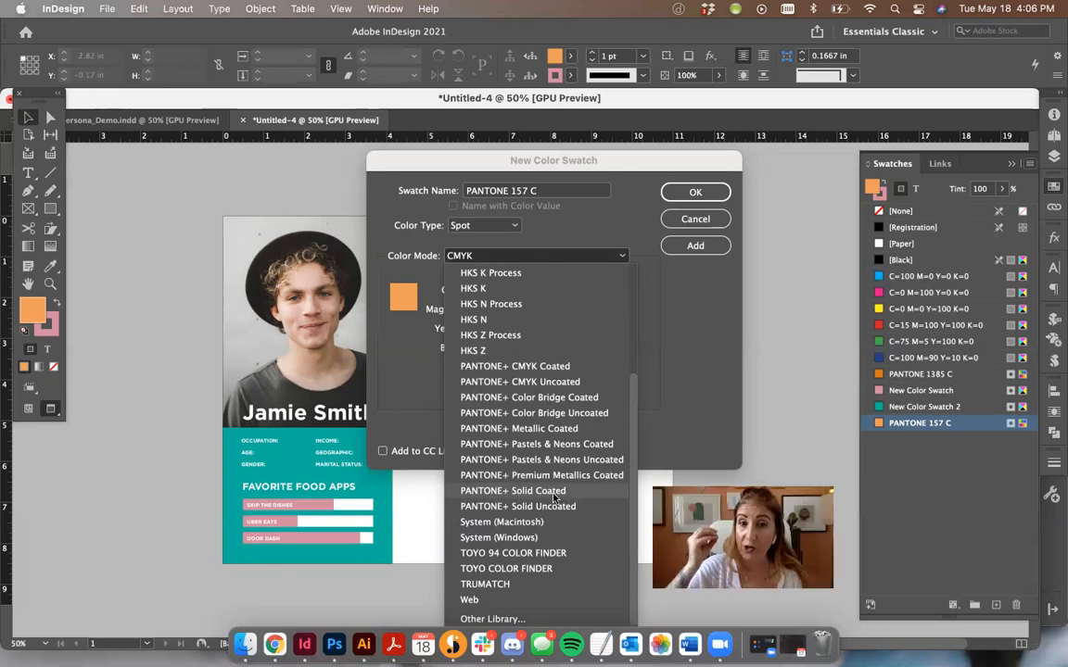
scroll(496, 473, up, 3)
scroll(497, 473, down, 3)
click(514, 444)
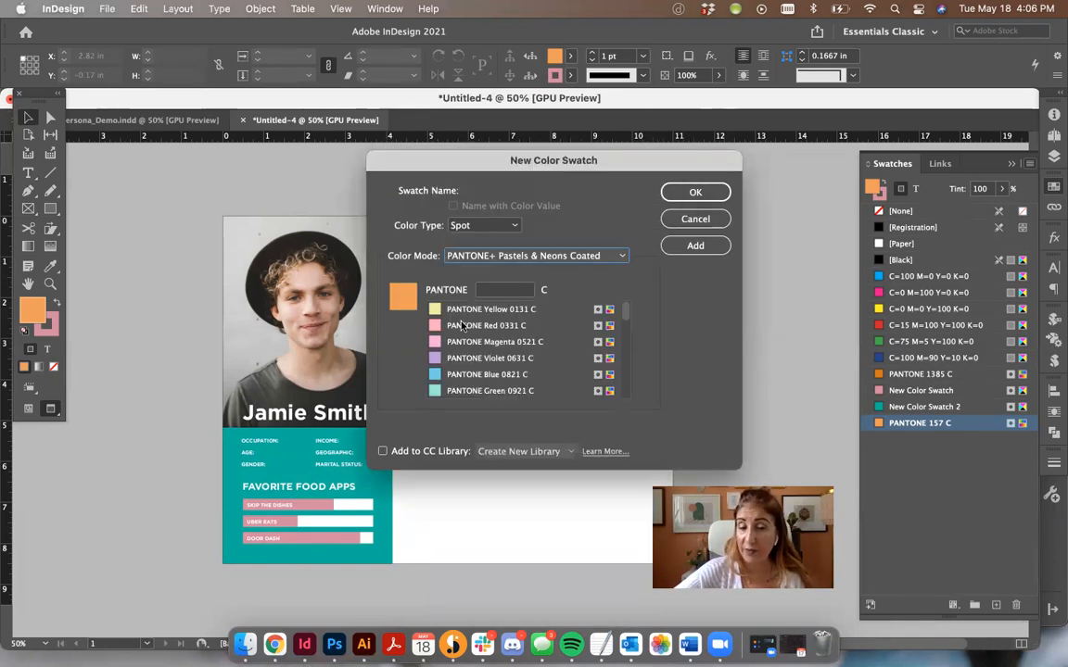
click(461, 324)
click(587, 256)
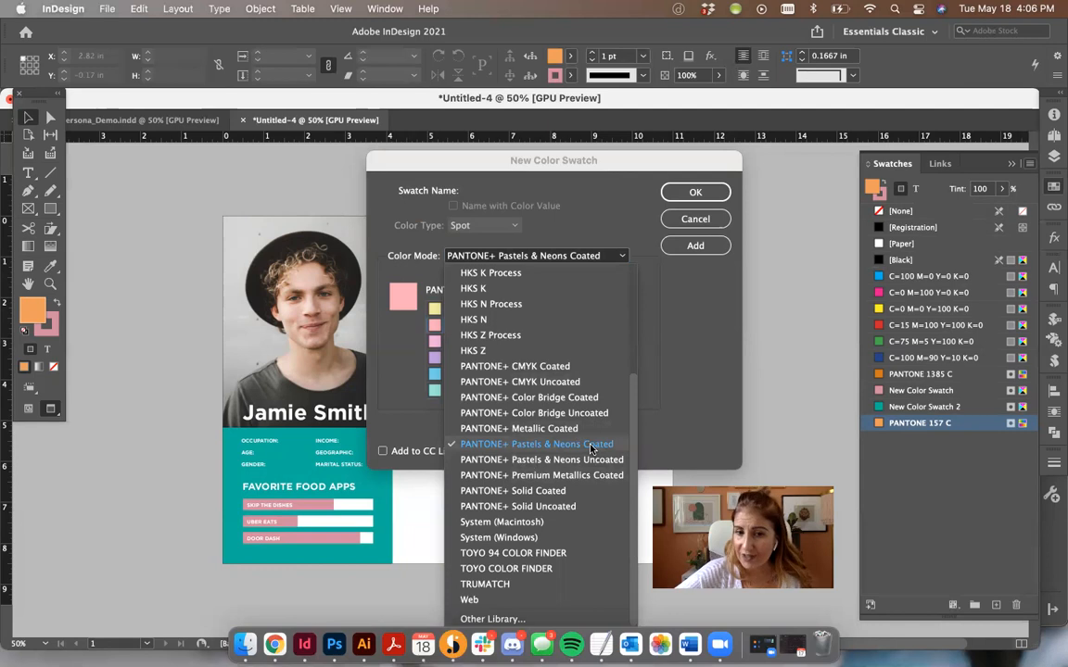
click(683, 401)
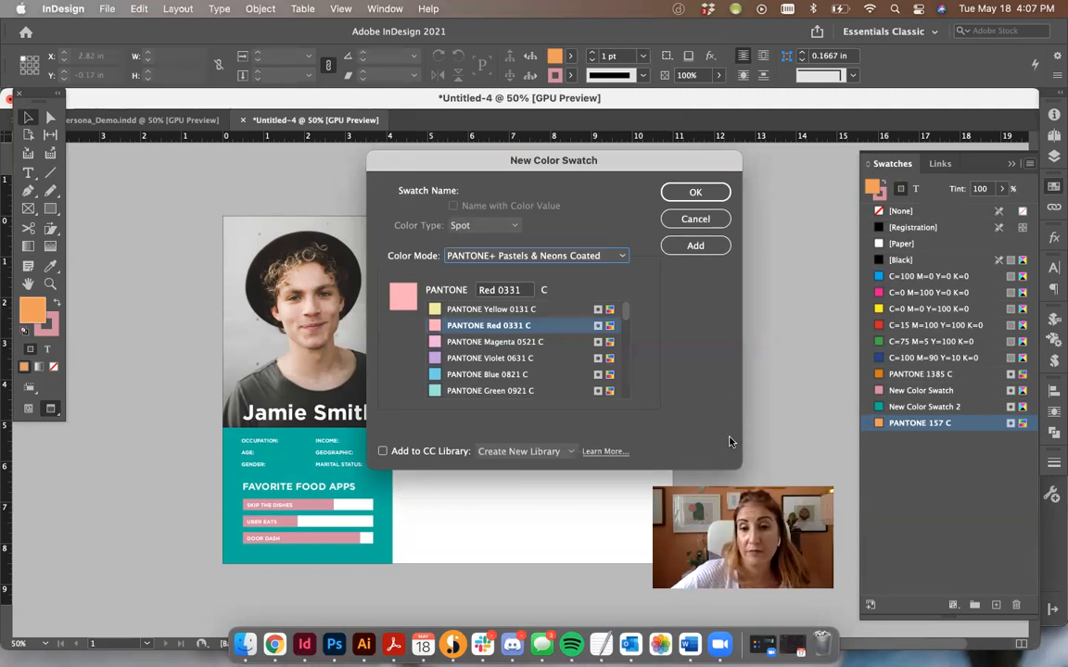
Convert the Red 0331 C color to CMYK, set magenta to 55%, add it as a swatch and finish creating swatches.
click(613, 254)
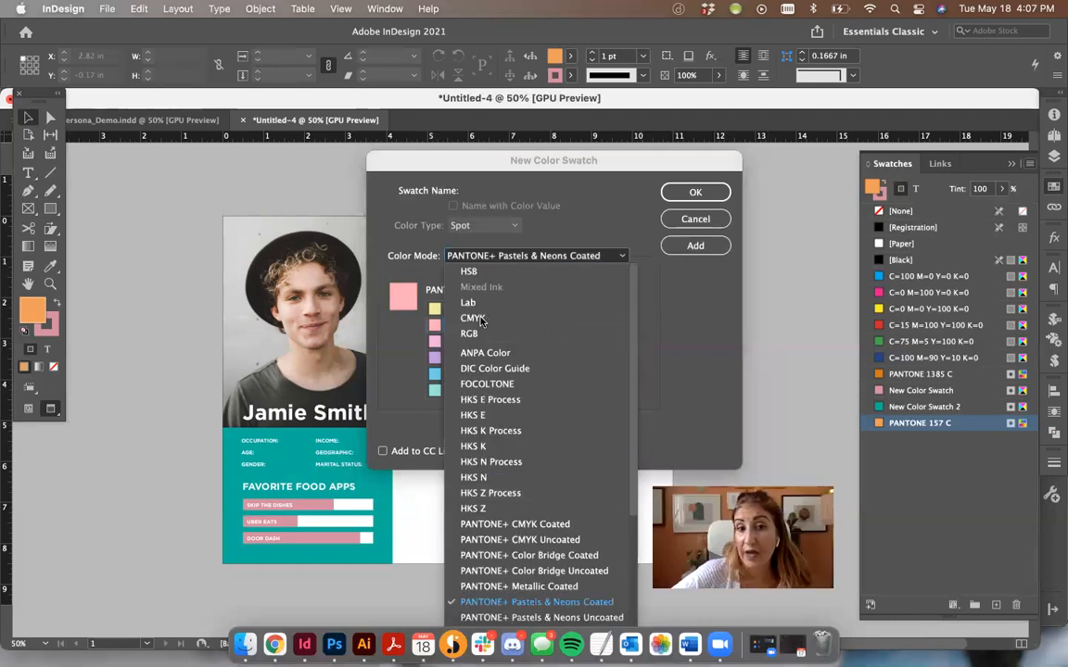
click(474, 319)
drag(497, 311, 515, 311)
click(695, 246)
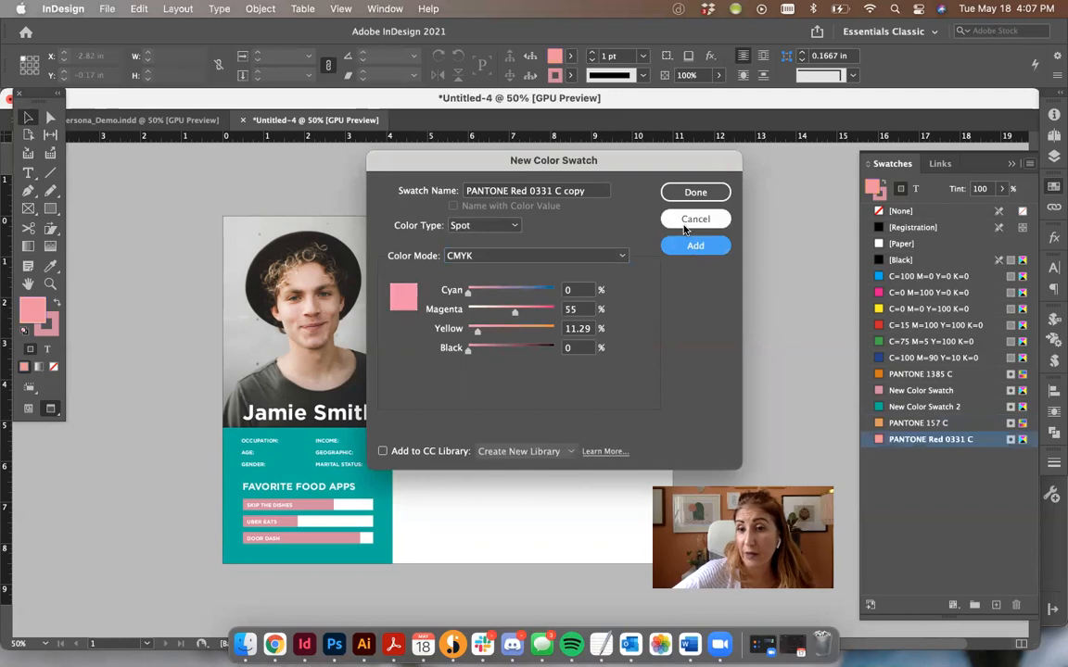
click(695, 192)
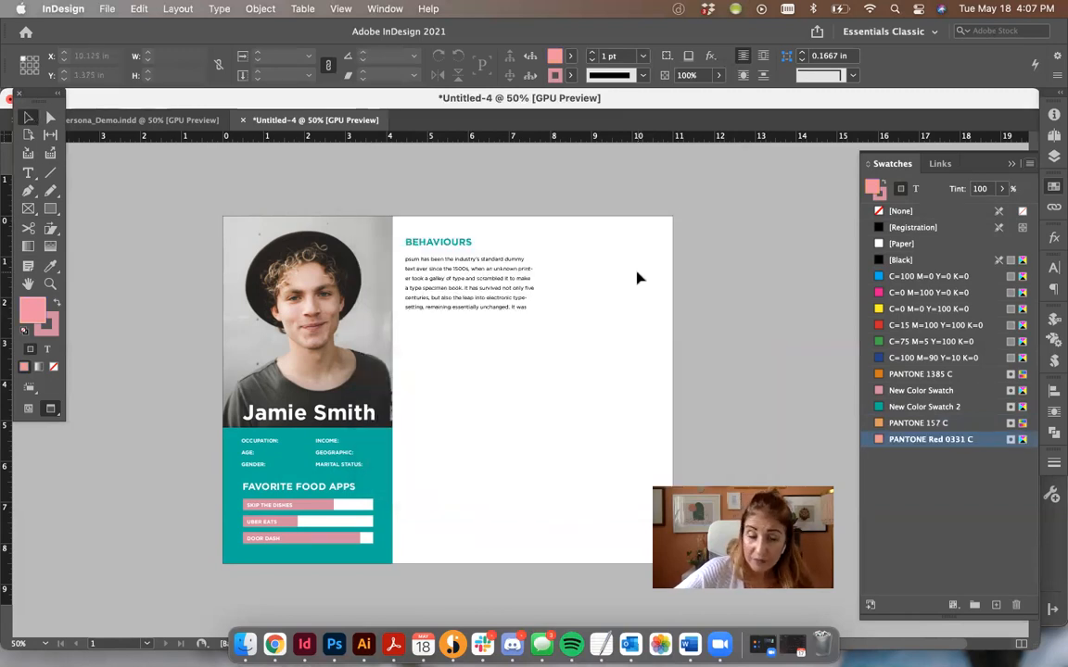
Duplicate the finished persona page 1 as page 2.
click(1014, 165)
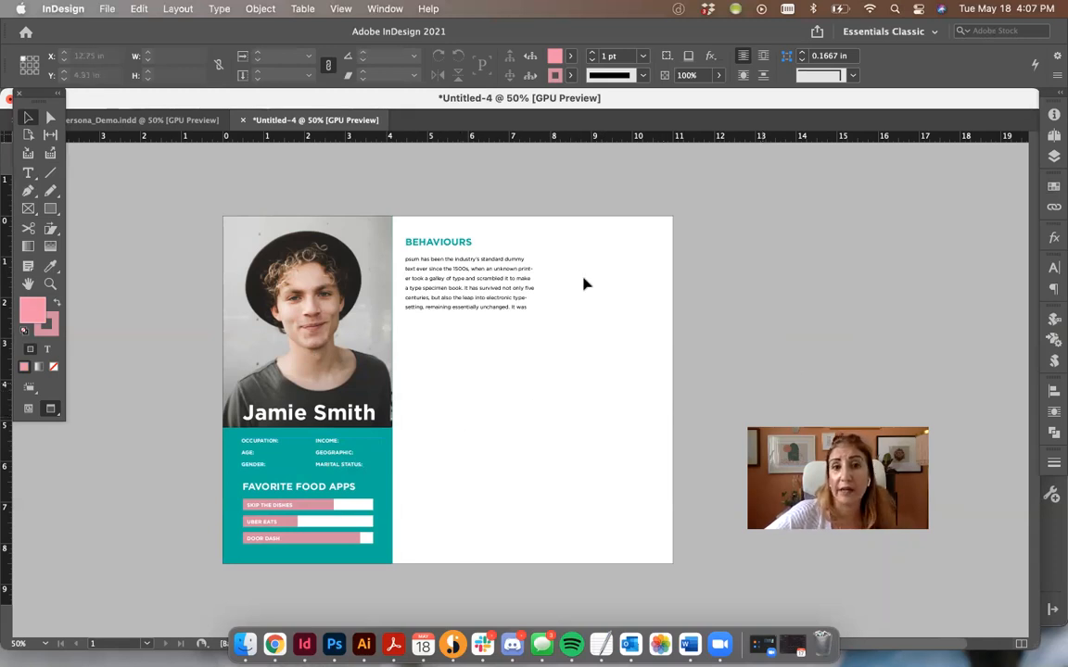
click(1053, 136)
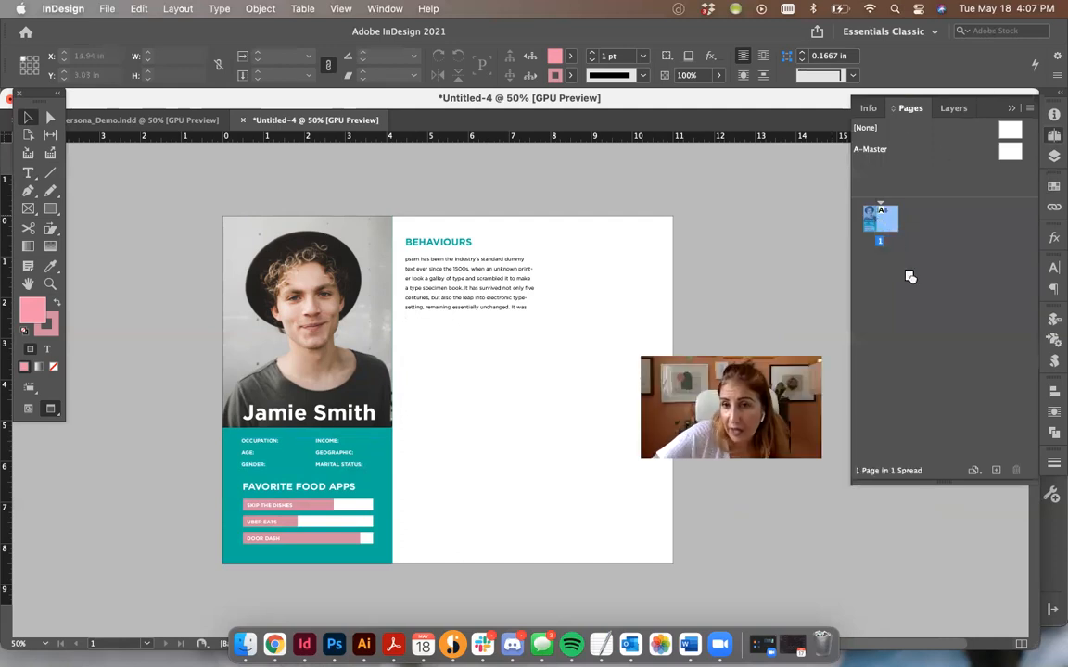
click(994, 470)
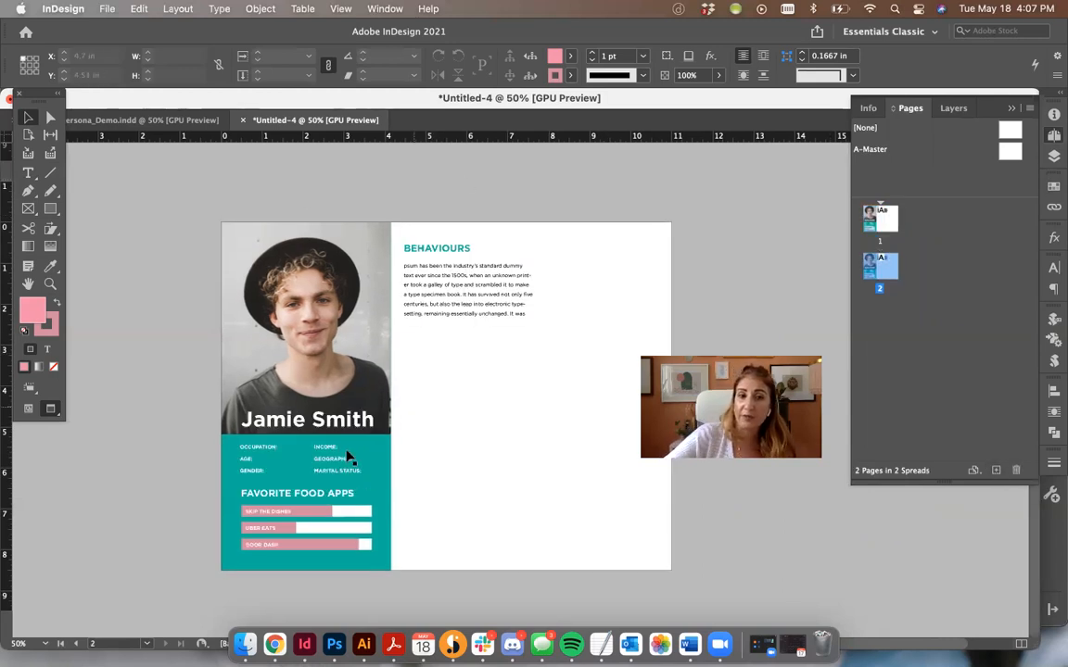
Replace the portrait on page 2 with the photo of the woman in the denim jacket from the images folder.
click(350, 309)
click(350, 308)
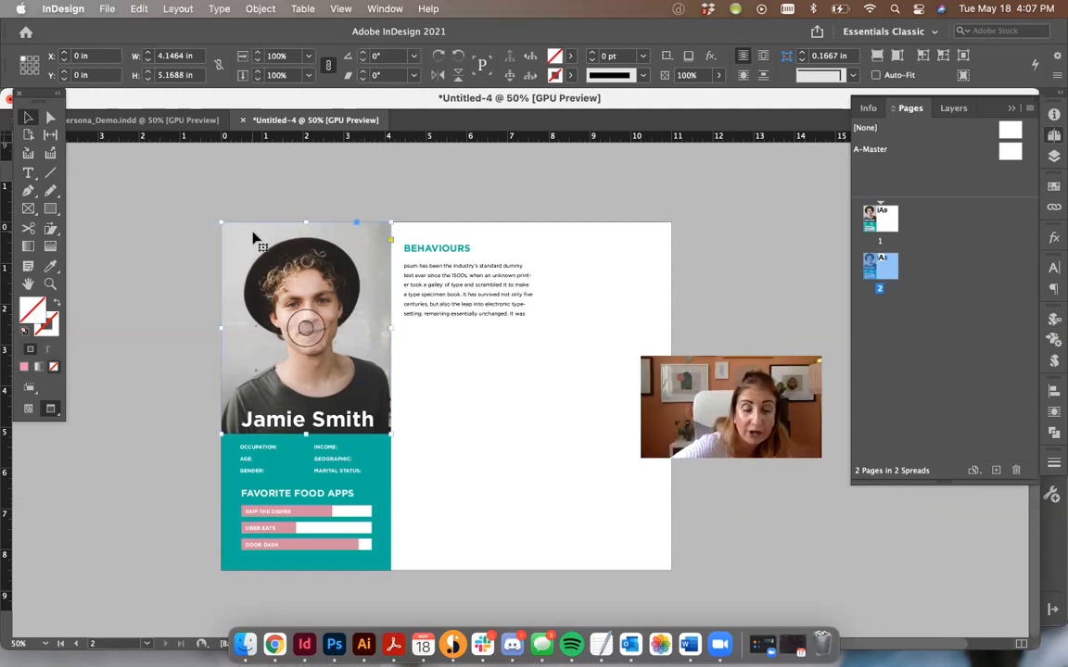
key(super+d)
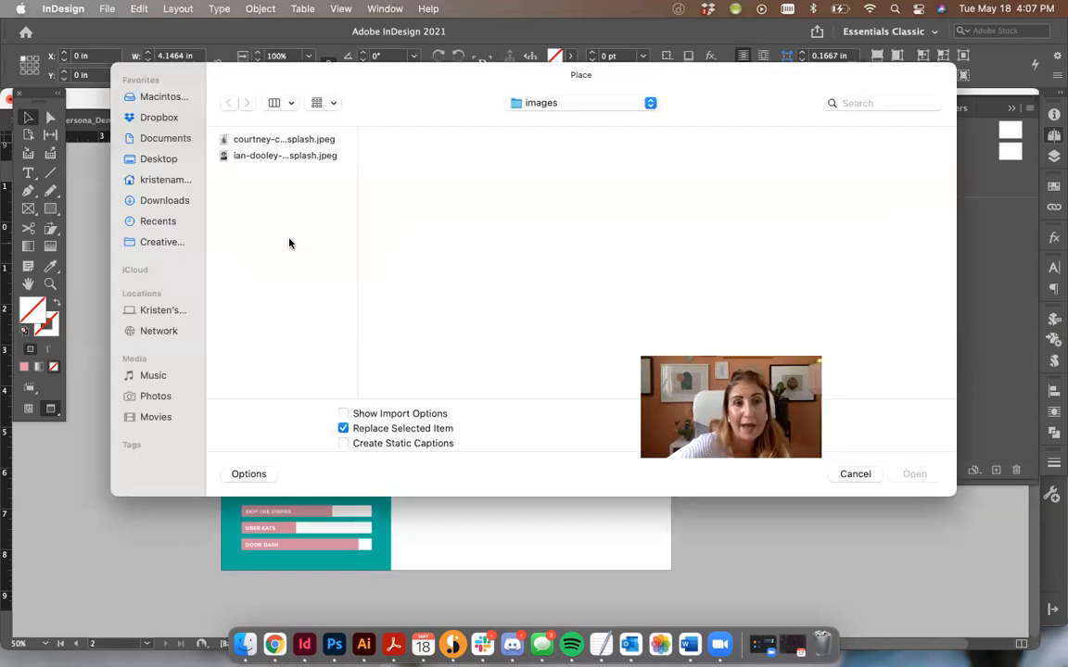
click(269, 140)
click(914, 474)
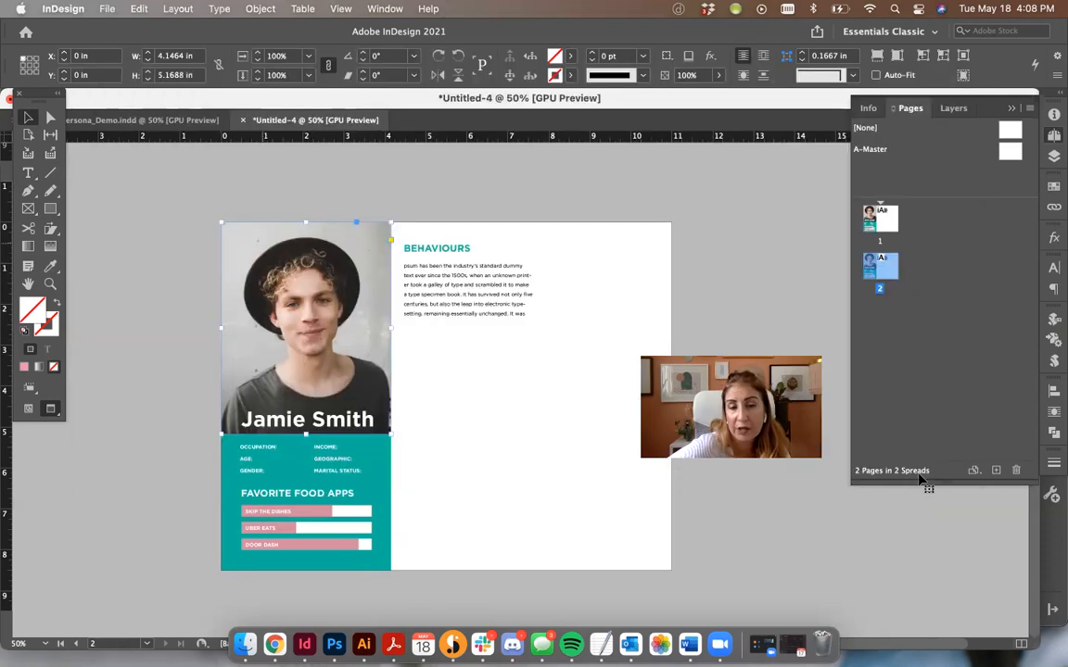
Shift the new portrait upward inside its frame on page 2 to Y -0.639 in.
click(310, 315)
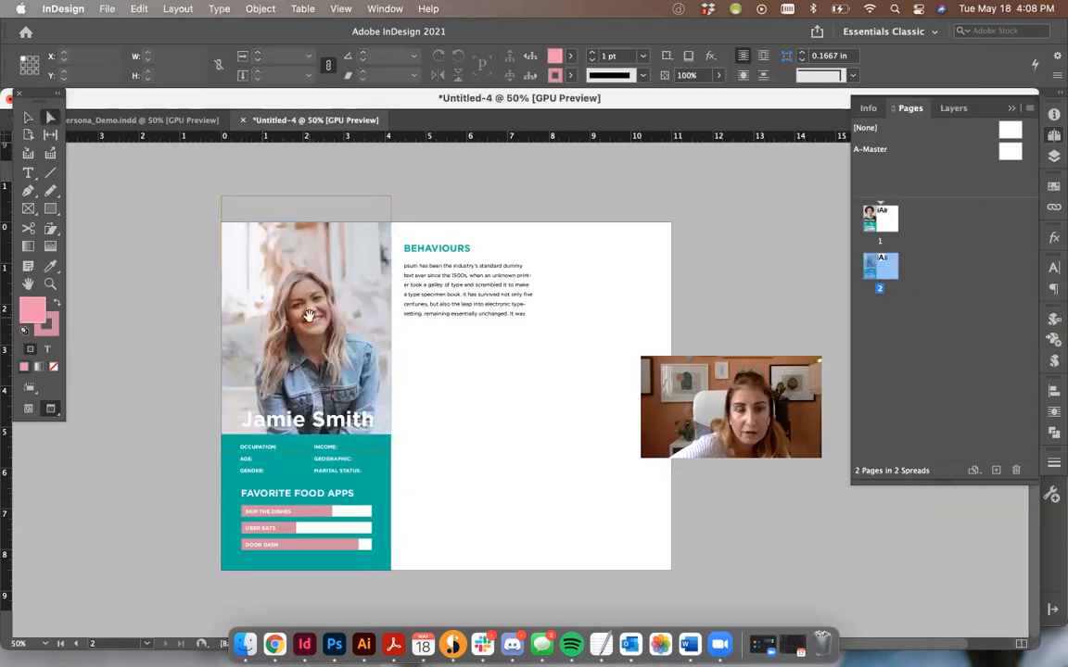
drag(317, 343, 316, 329)
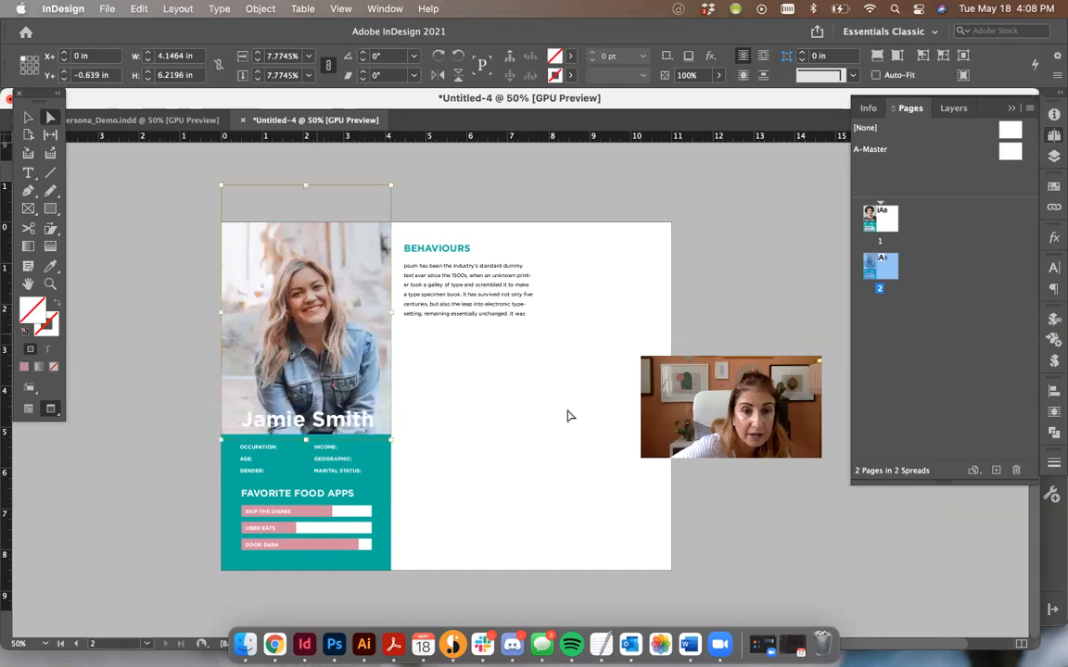
click(570, 413)
Replace the name over the page 2 portrait with the new persona's full name, capitalizing only the initials.
triple_click(330, 420)
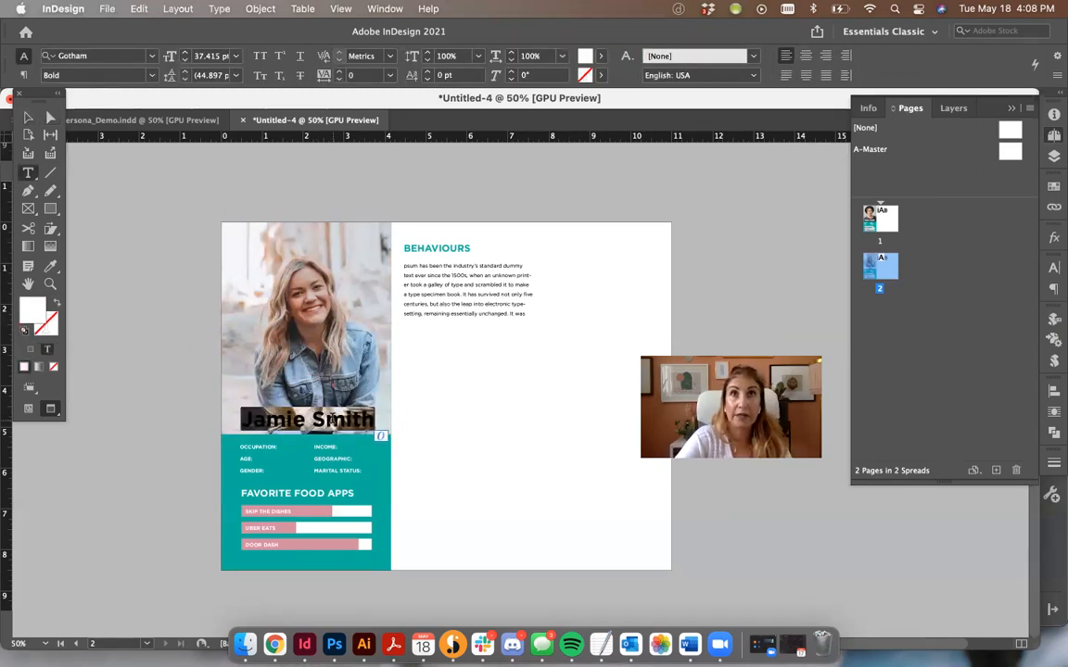
text(JANE)
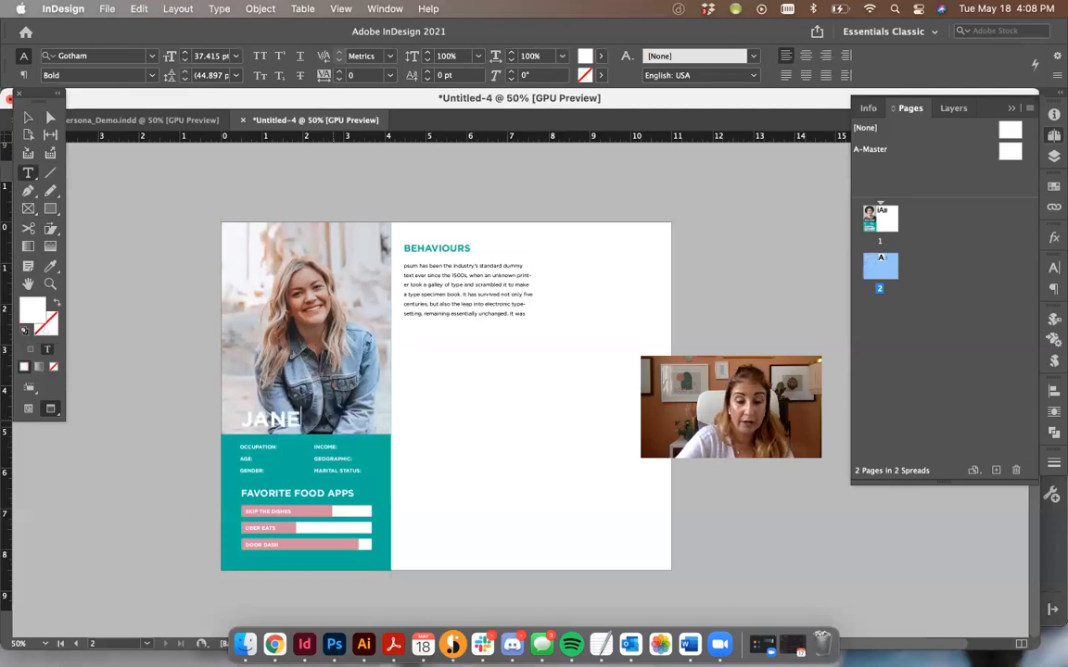
key(BackSpace)
key(BackSpace)
key(BackSpace)
key(BackSpace)
text(Jane Doe)
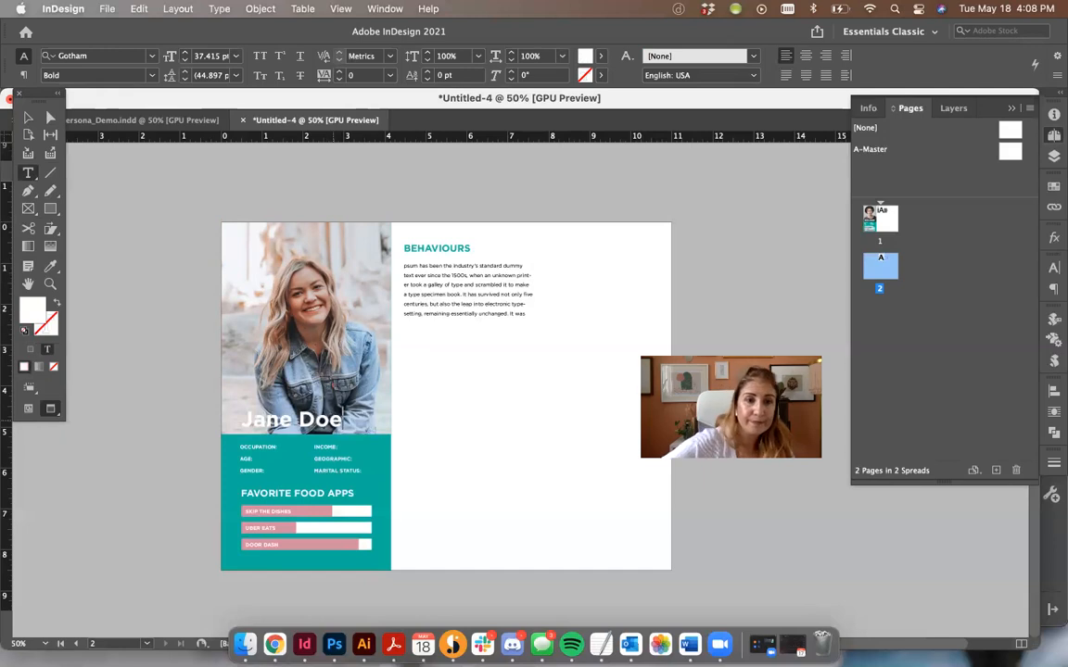
key(Escape)
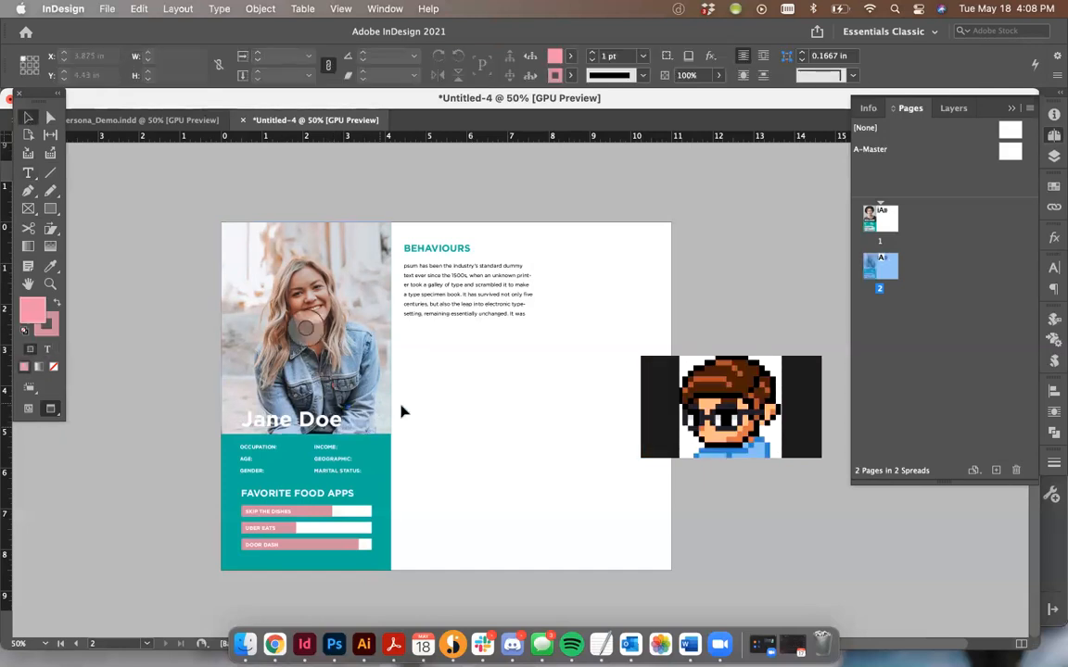
Draw a pink rectangle without a stroke, about 4.13 by 1.03 in, over the lower edge of the page 2 portrait.
key(m)
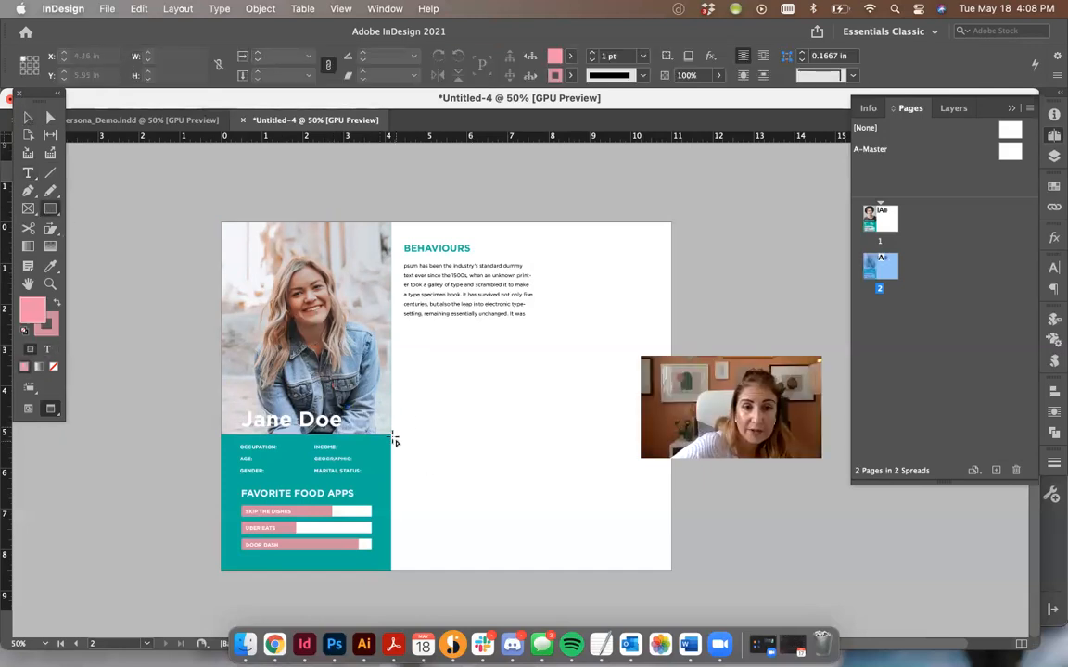
drag(392, 436, 219, 390)
key(slash)
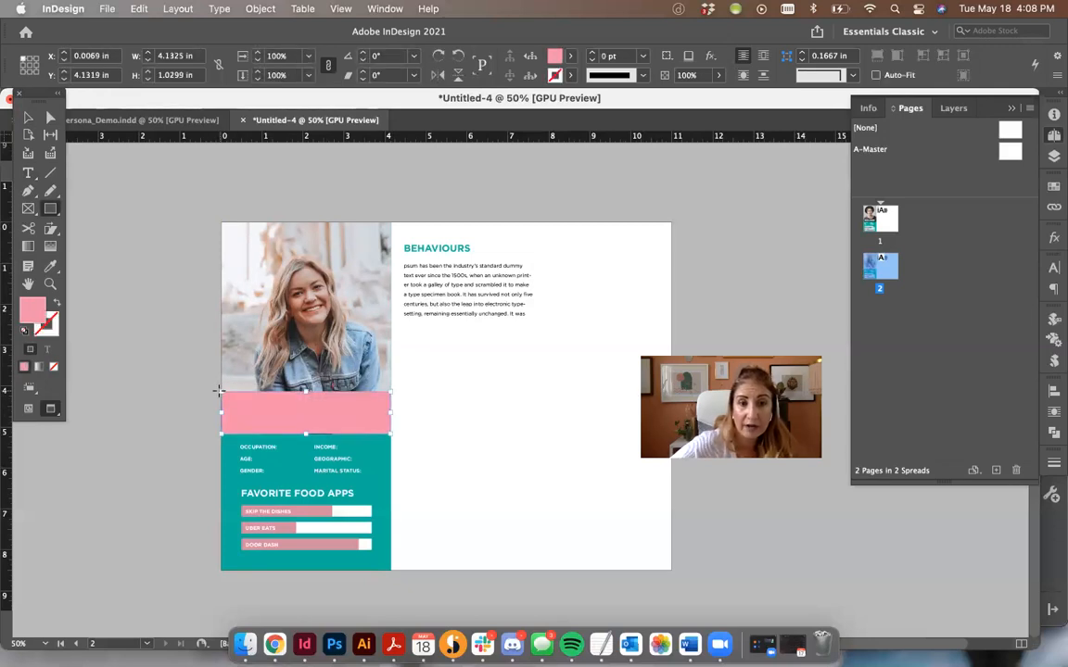
Apply a vertical gradient feather to the pink rectangle, solid near its lower edge and fading to transparent at its upper edge.
key(v)
key(super+equal)
key(super+equal)
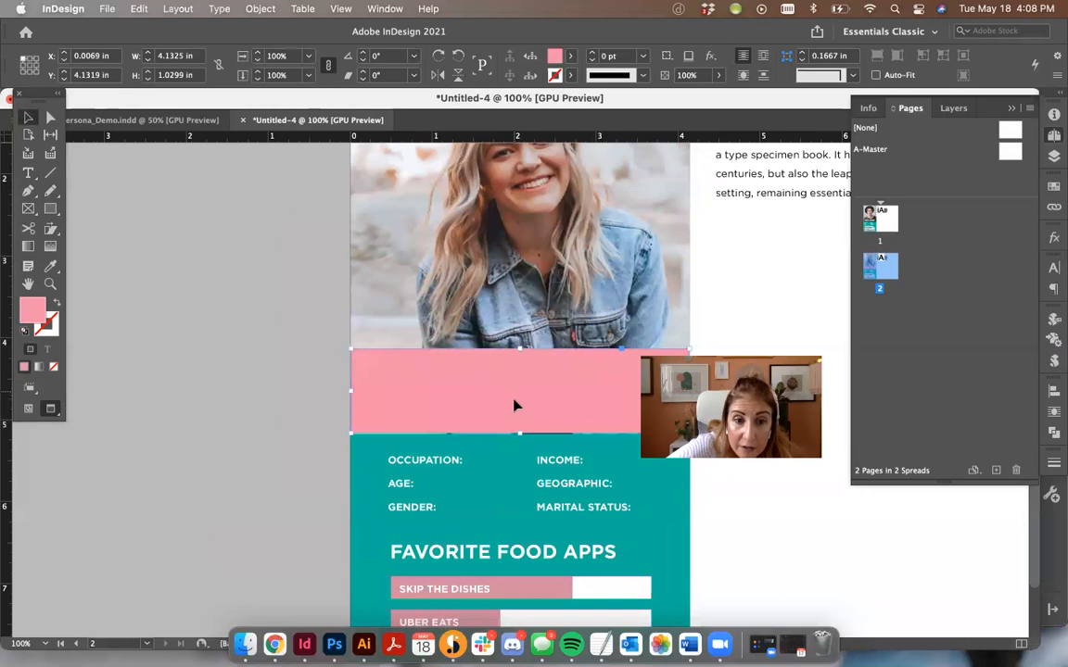
scroll(441, 219, right, 5)
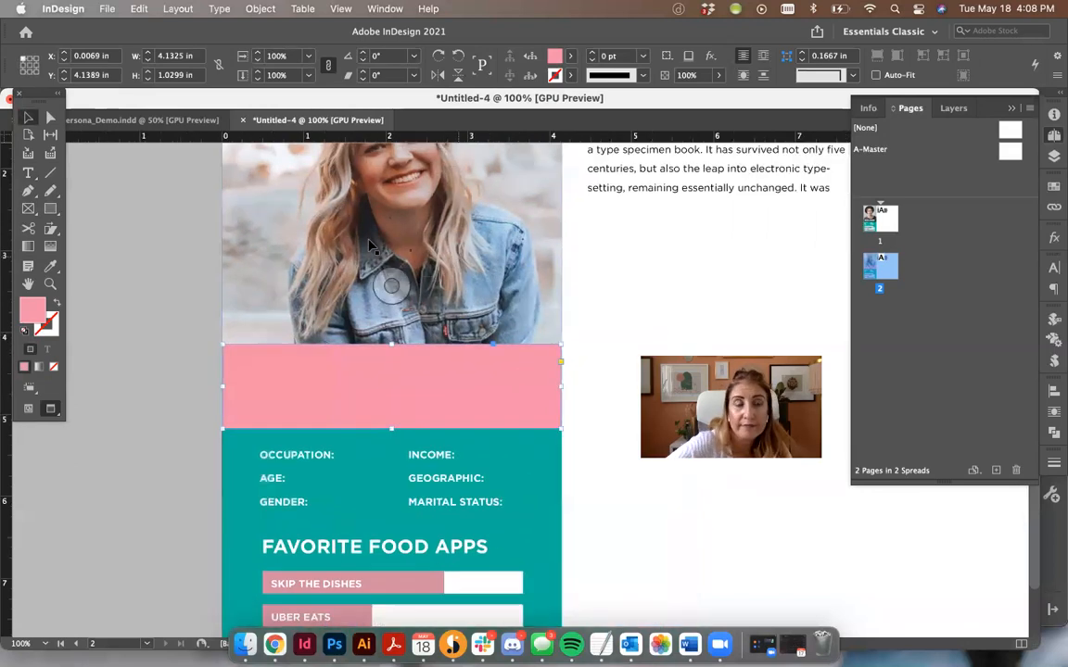
click(49, 247)
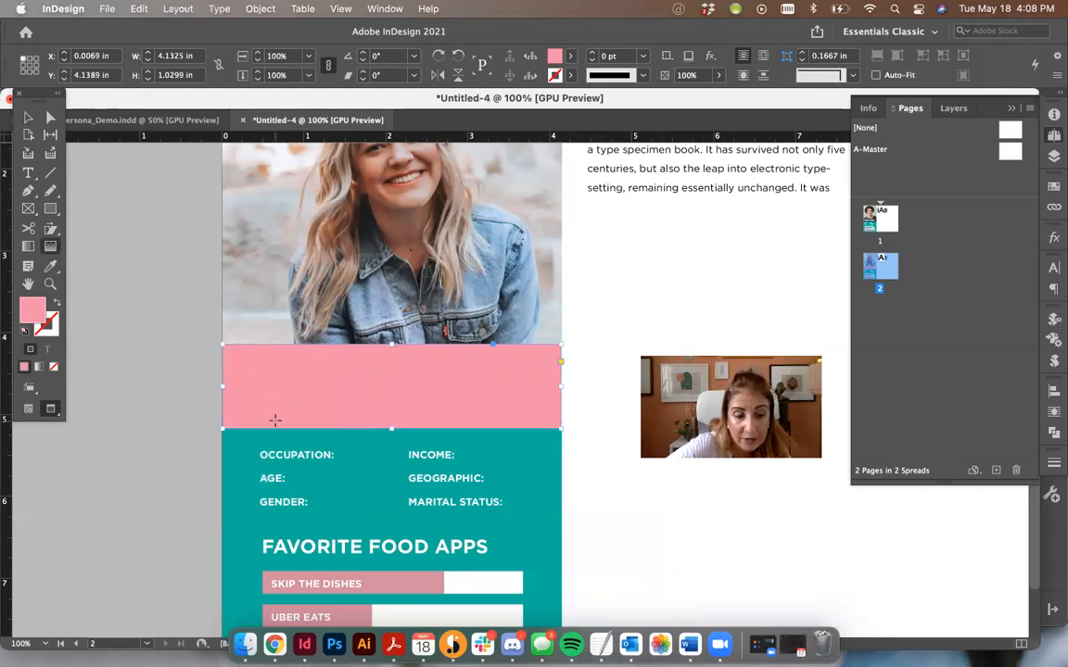
drag(275, 420, 275, 346)
click(26, 117)
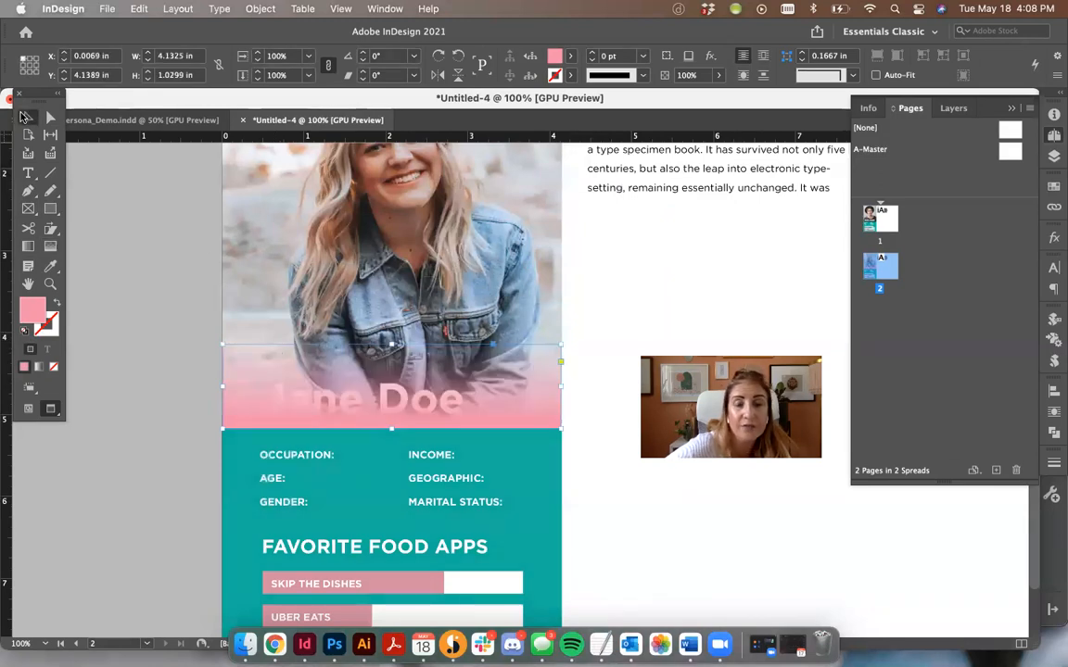
Set the blending mode of the feathered pink rectangle to Multiply.
click(1053, 239)
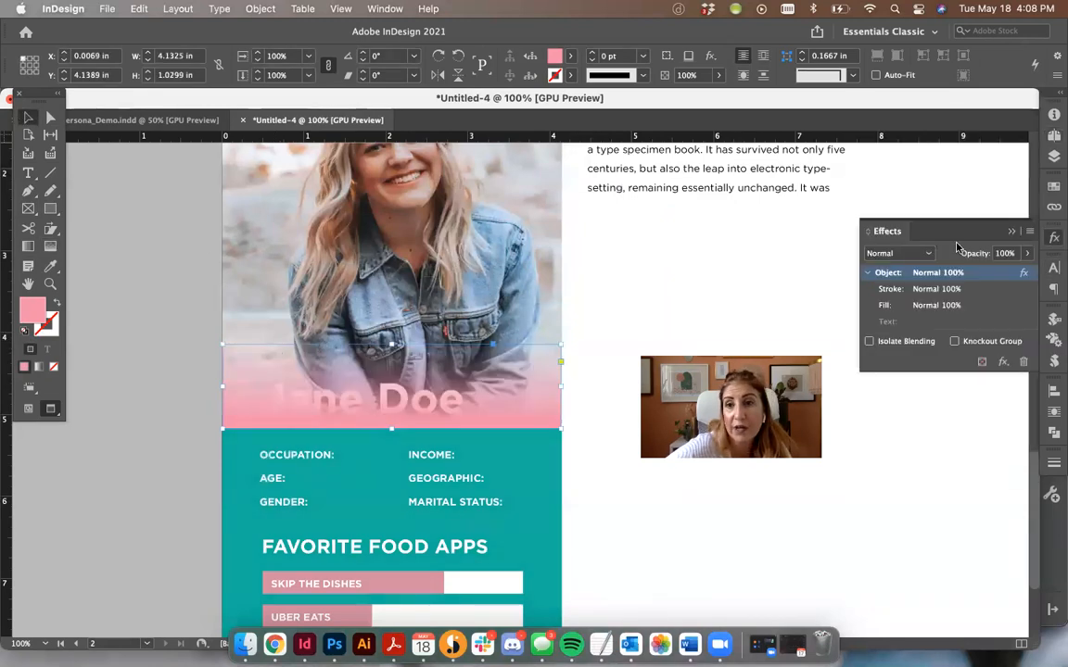
click(897, 253)
click(916, 289)
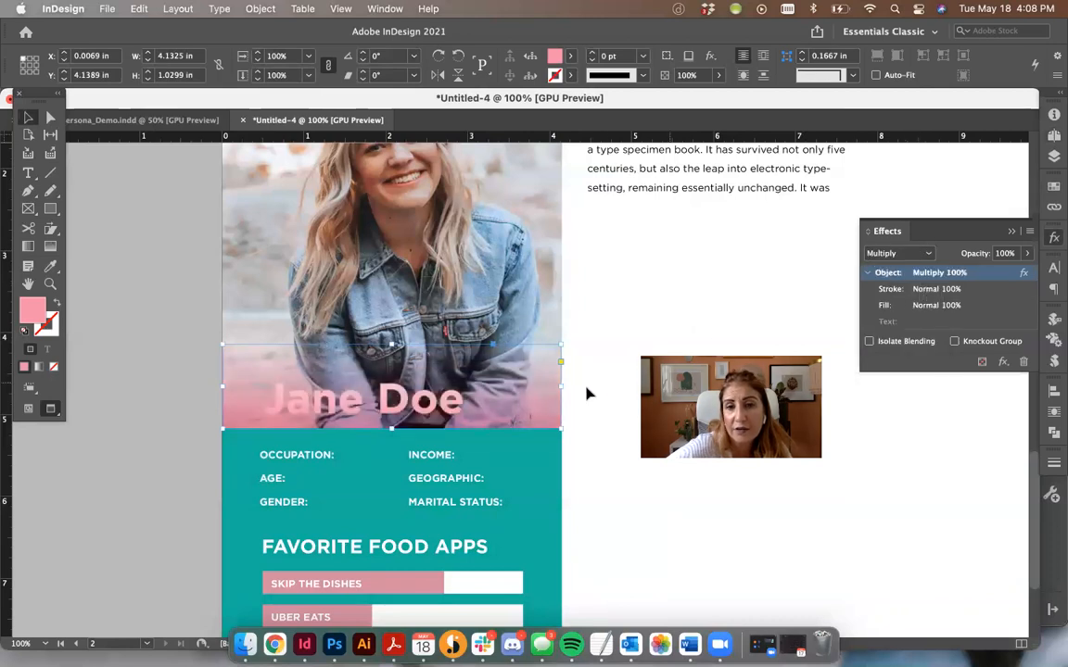
Send the portrait, the pink gradient and the teal background behind the name text on page 2.
drag(581, 410, 539, 358)
drag(589, 463, 550, 371)
key(shift+super+bracketleft)
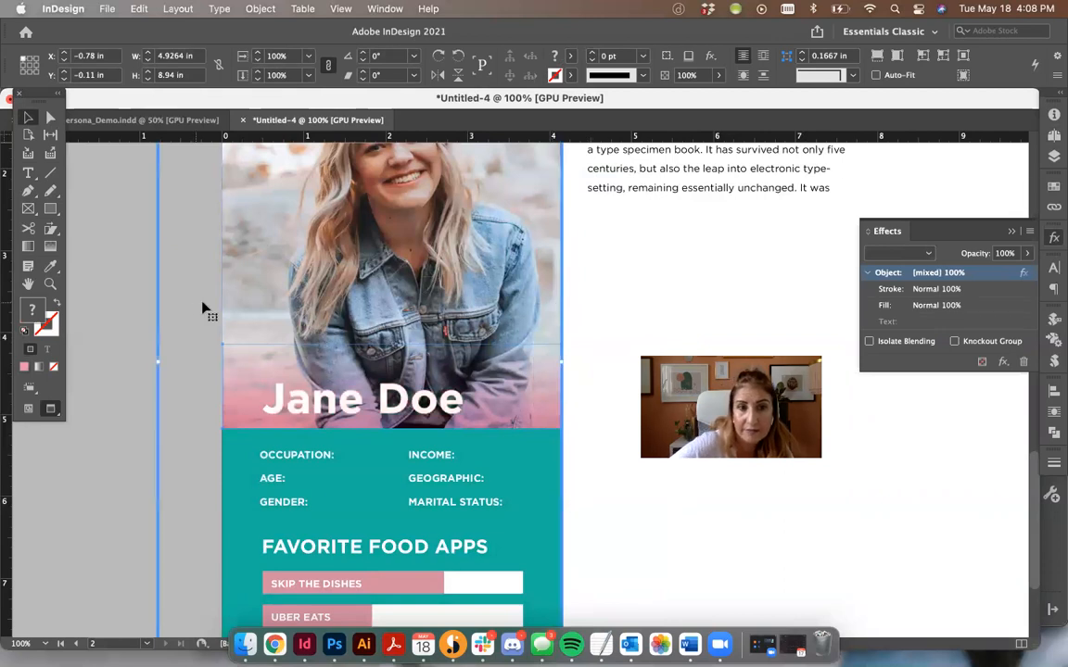
click(721, 280)
key(super+minus)
key(super+minus)
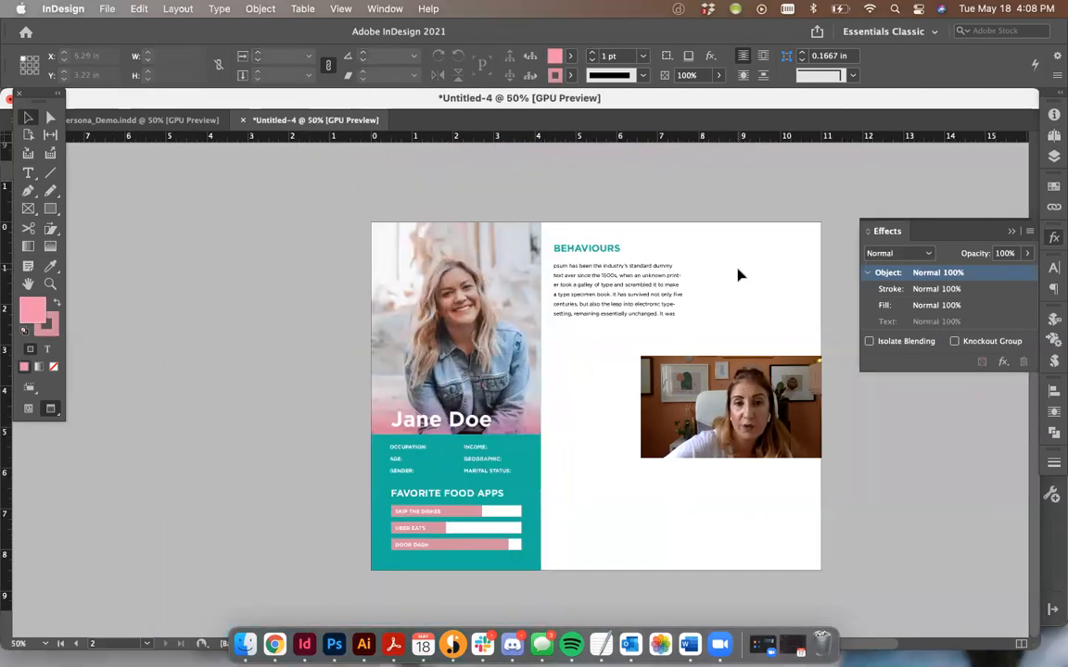
scroll(502, 396, right, 3)
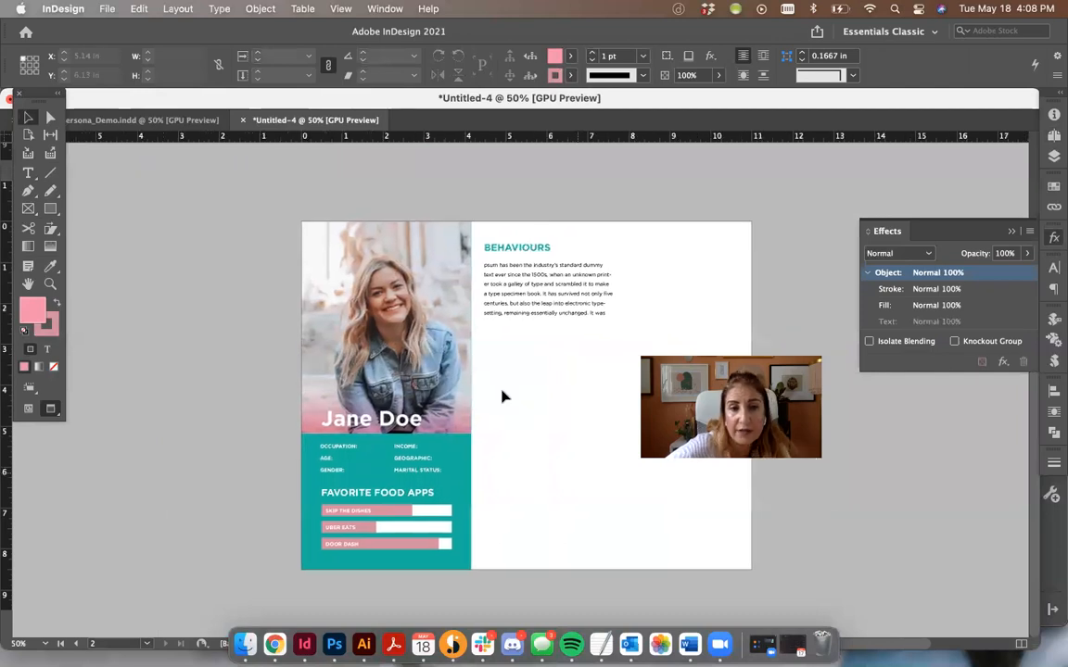
Ungroup the Favorite Food Apps bars on page 2.
key(super+equal)
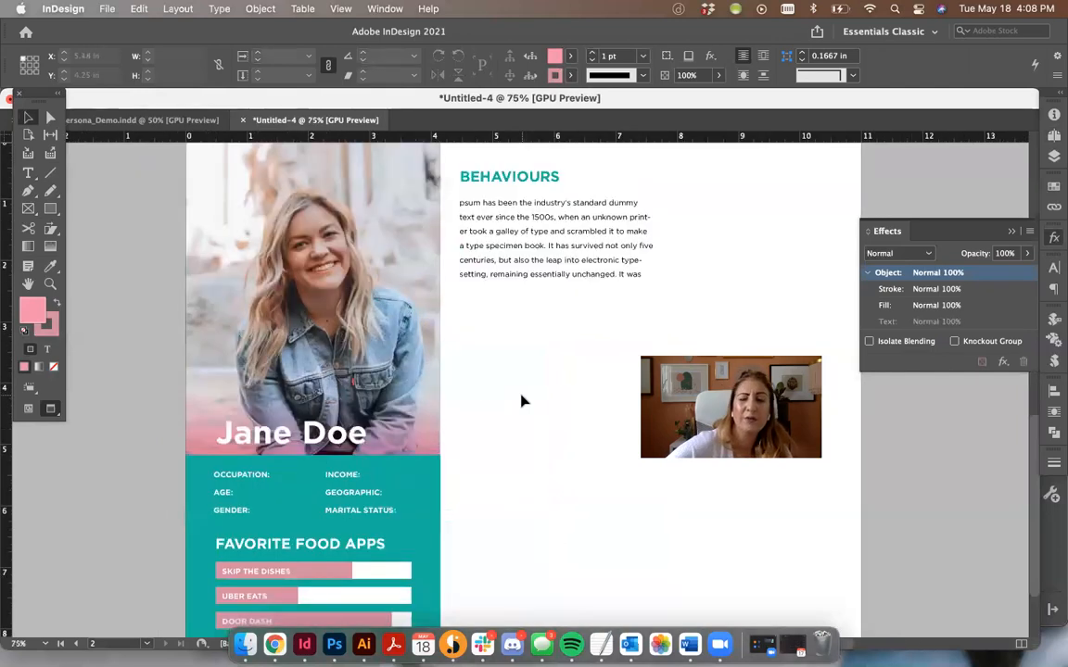
scroll(473, 424, down, 2)
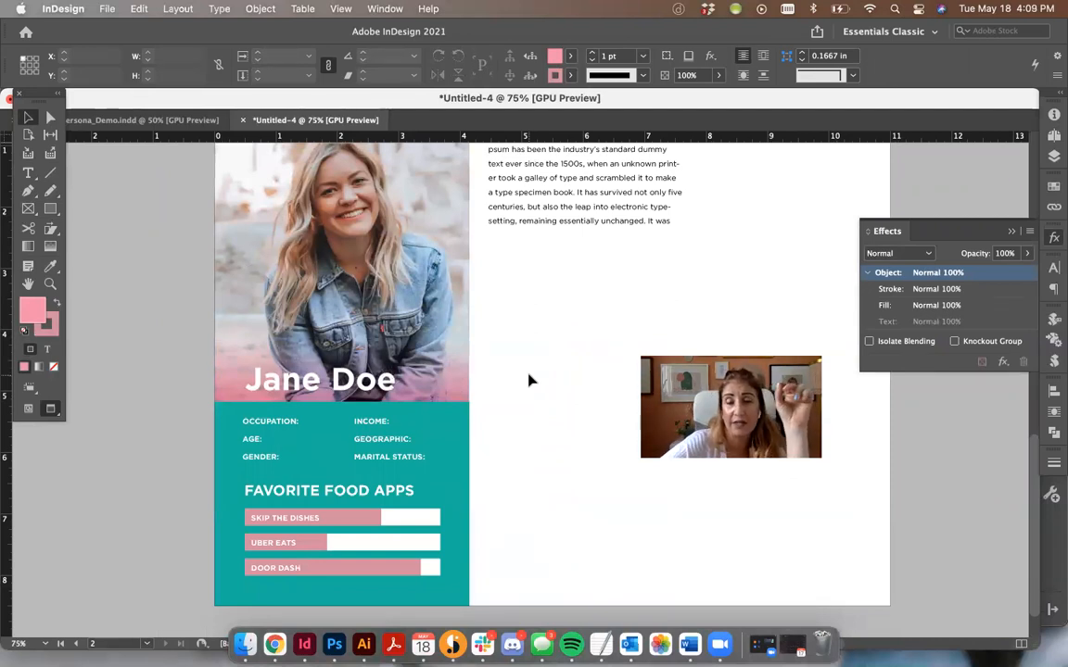
scroll(528, 381, up, 1)
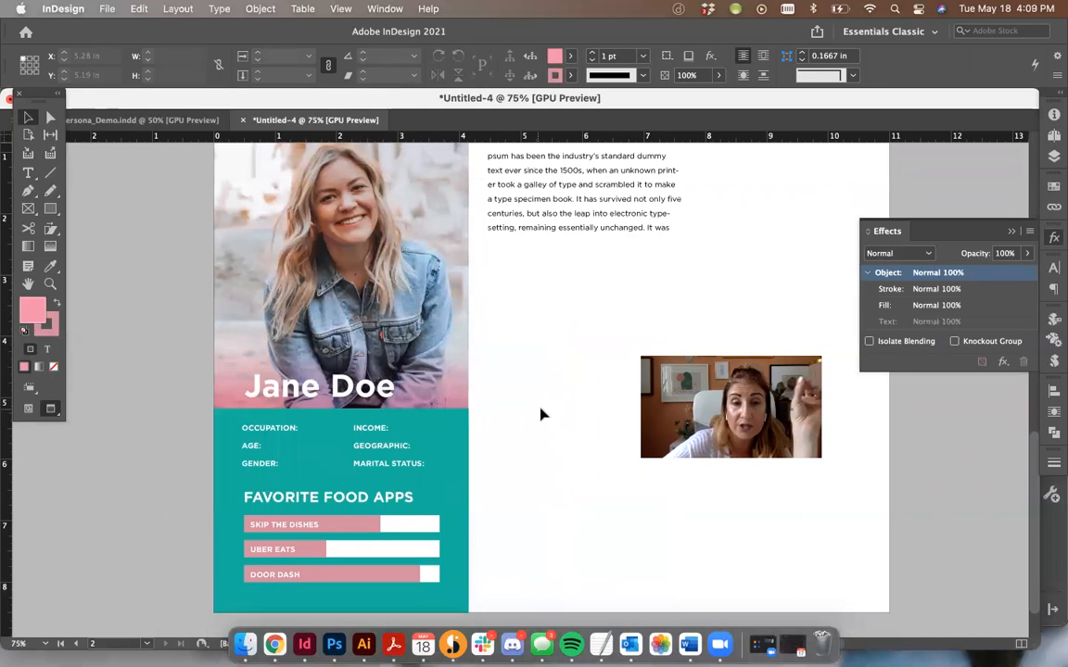
click(391, 530)
key(super+shift+g)
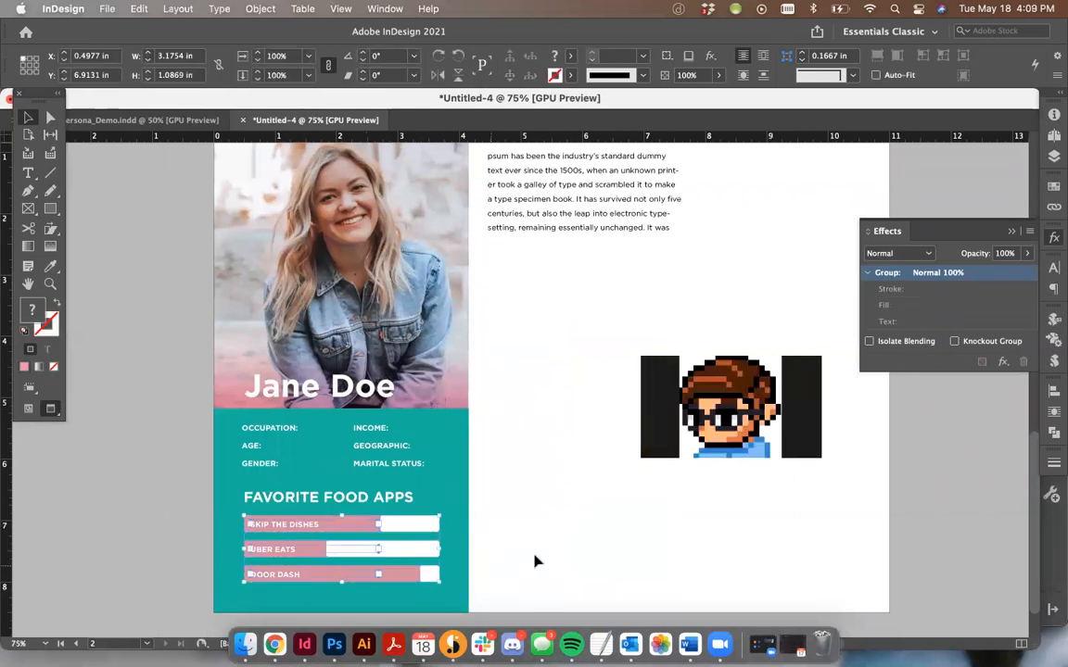
click(535, 555)
Shorten the pink Skip the Dishes fill to under half its bar, lengthen Uber Eats past three quarters, and shorten Door Dash to over half.
click(373, 524)
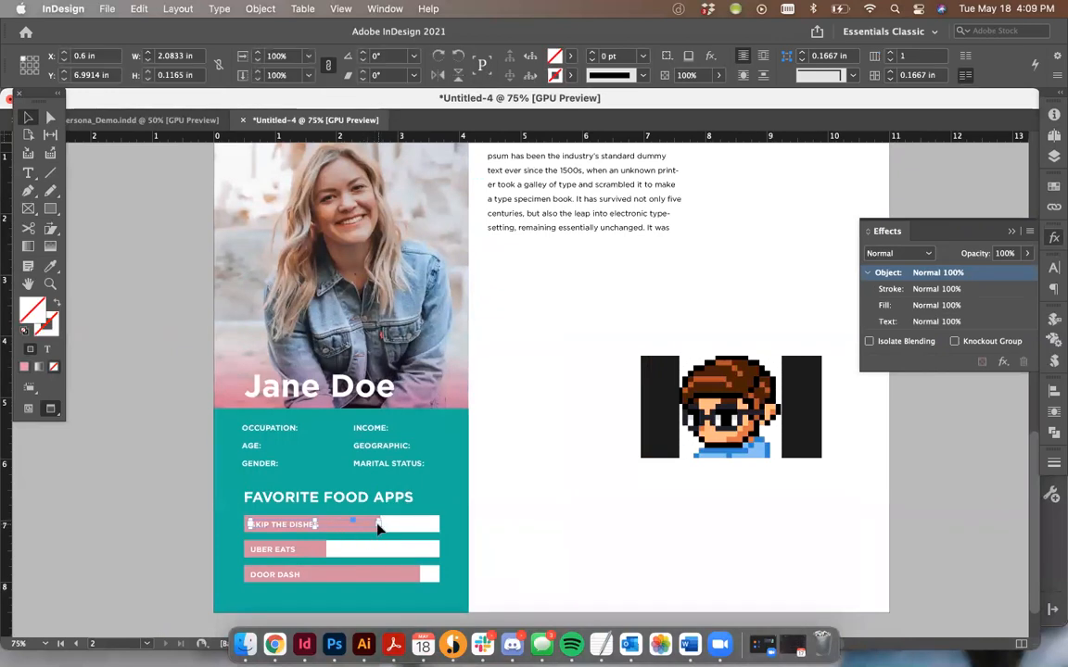
click(377, 527)
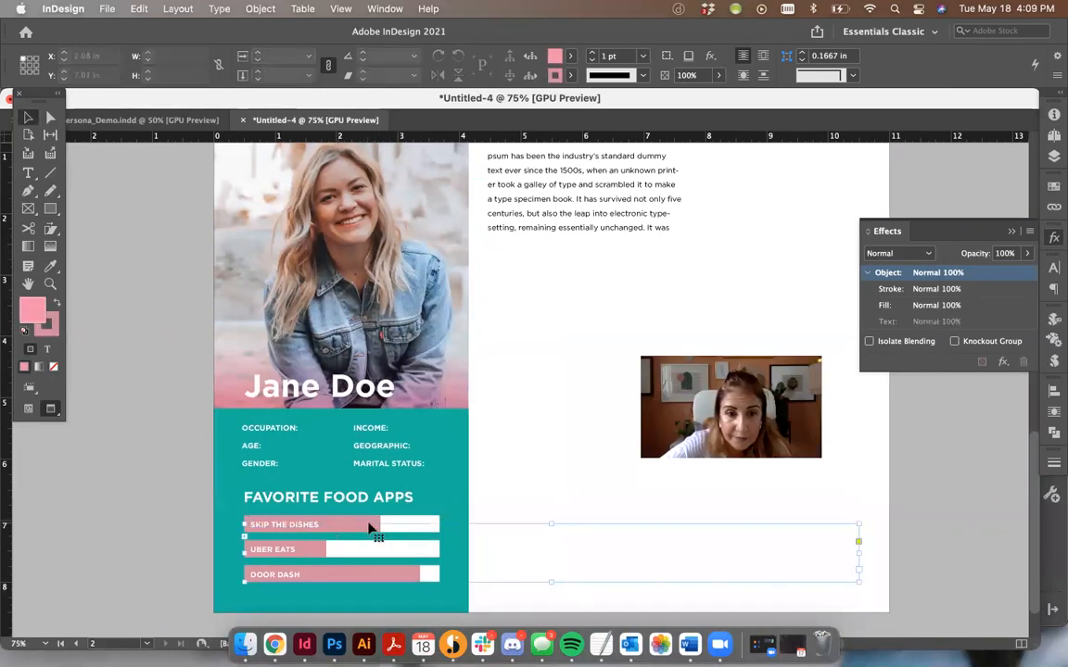
click(368, 522)
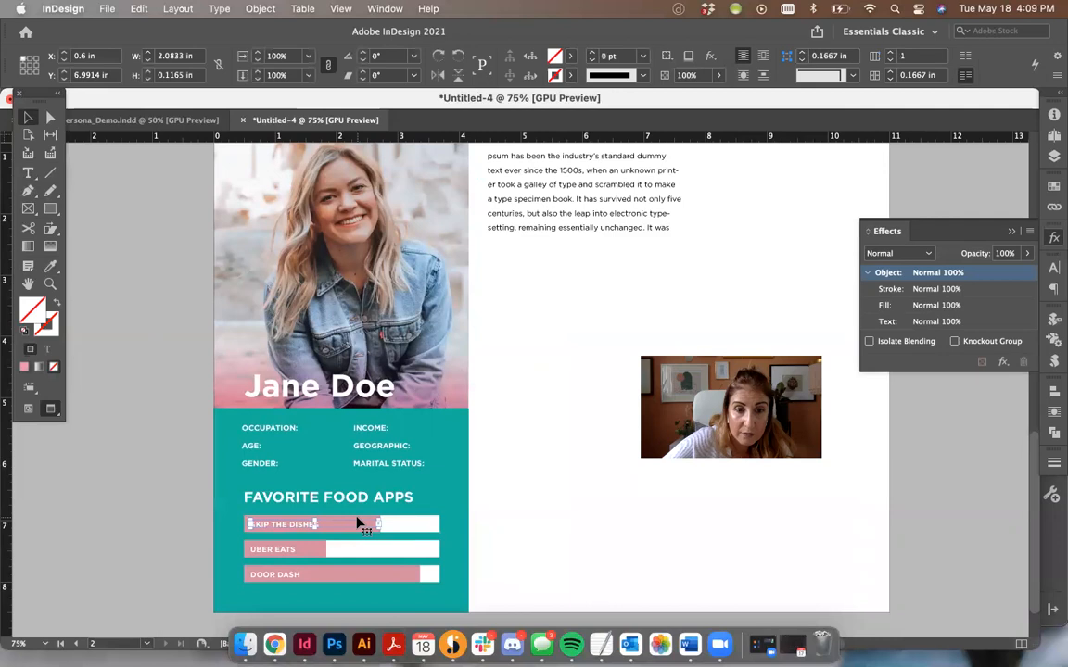
click(356, 518)
drag(381, 525, 363, 574)
click(266, 550)
click(330, 574)
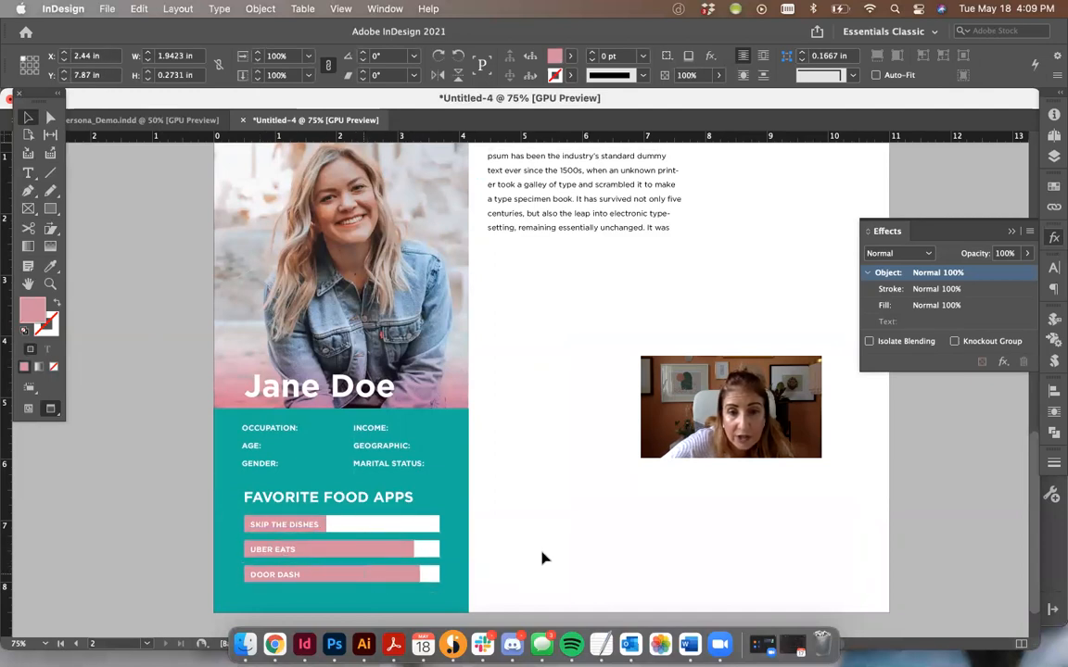
click(542, 558)
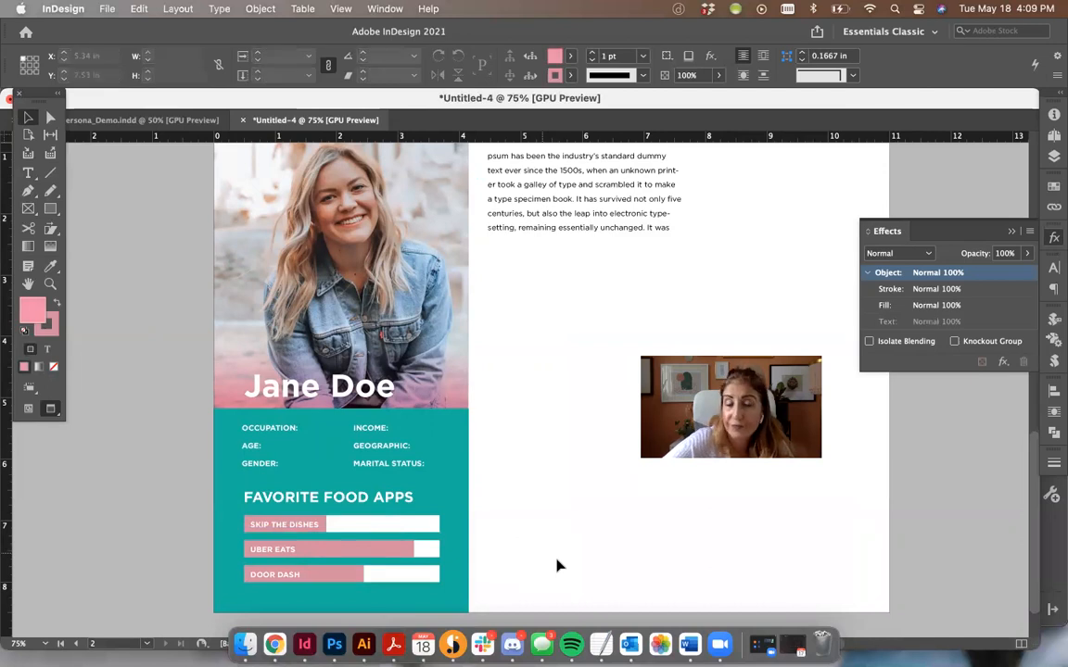
key(super+minus)
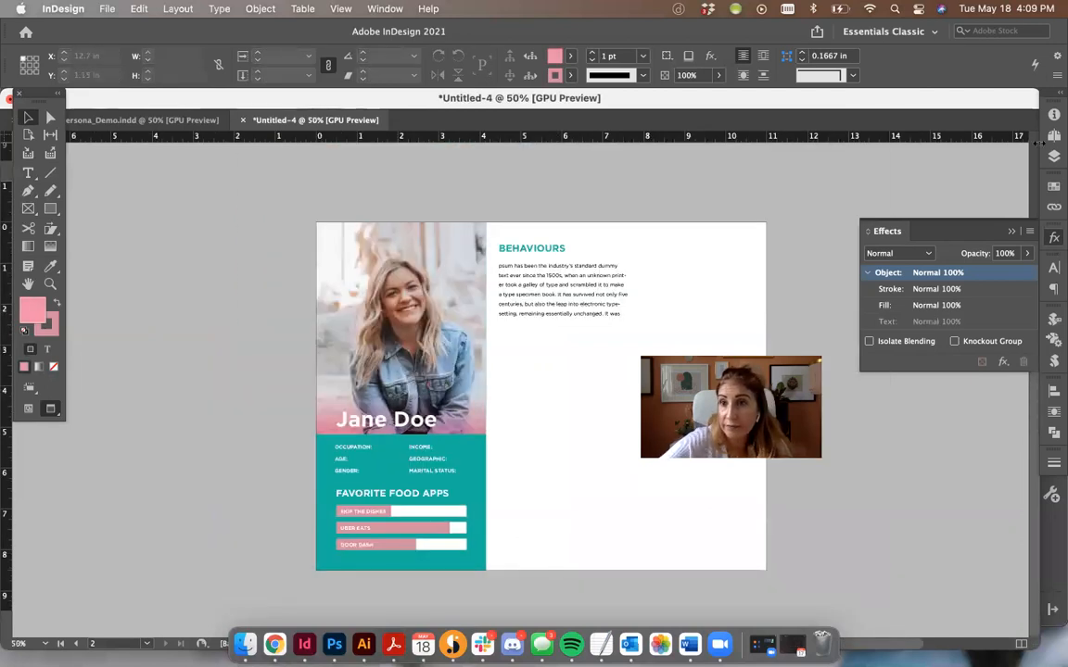
click(1053, 135)
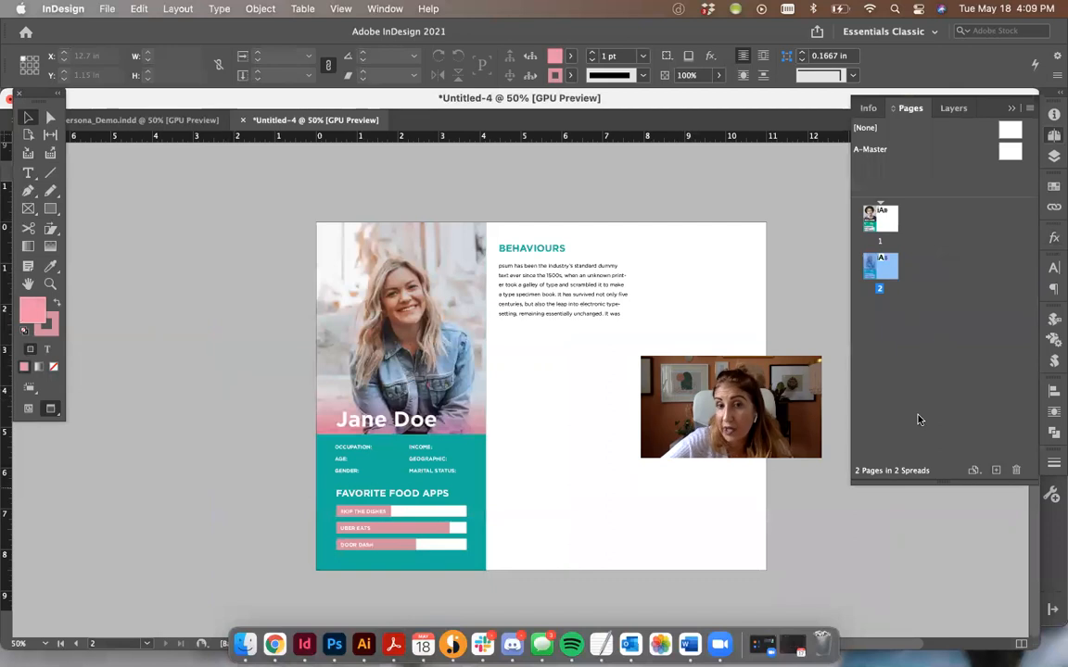